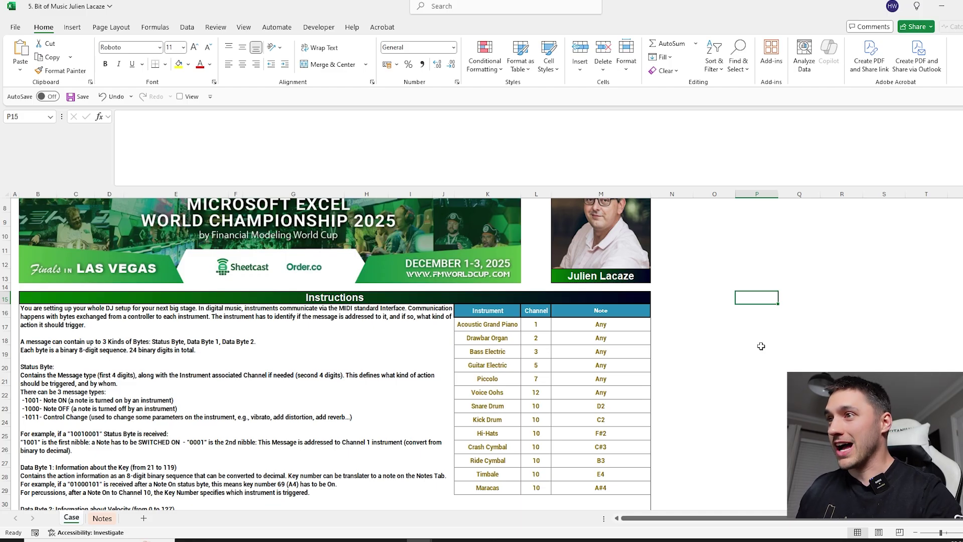
Review the case instructions, the instrument and channel table, and the bonus questions on the Case sheet
left_click(754, 365)
scroll(757, 371, "down", 2)
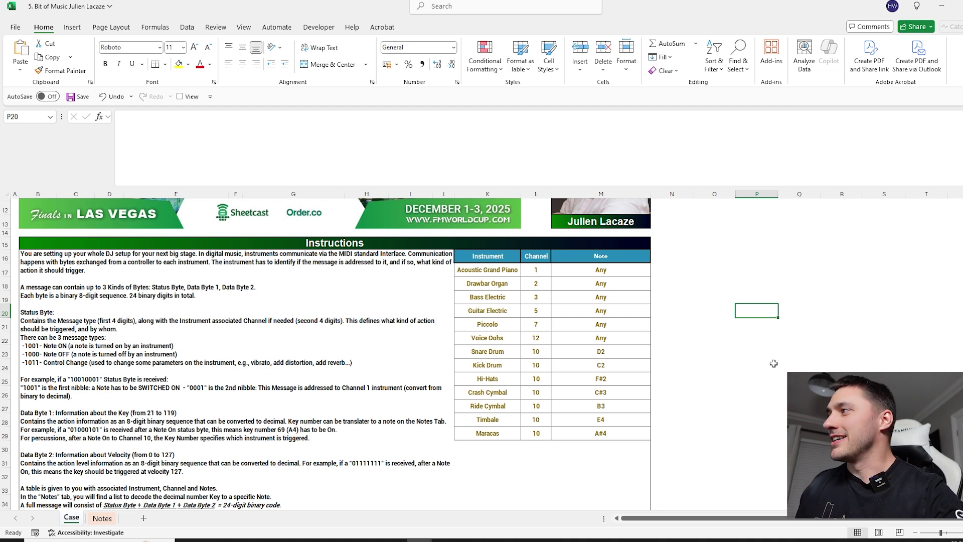
scroll(774, 363, "down", 1)
scroll(762, 363, "up", 1)
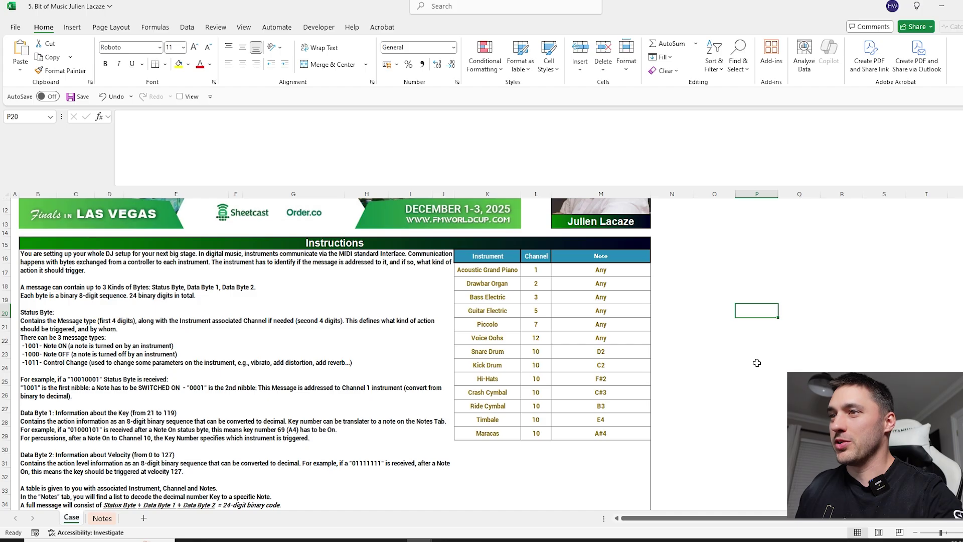
scroll(757, 362, "down", 1)
scroll(757, 363, "up", 1)
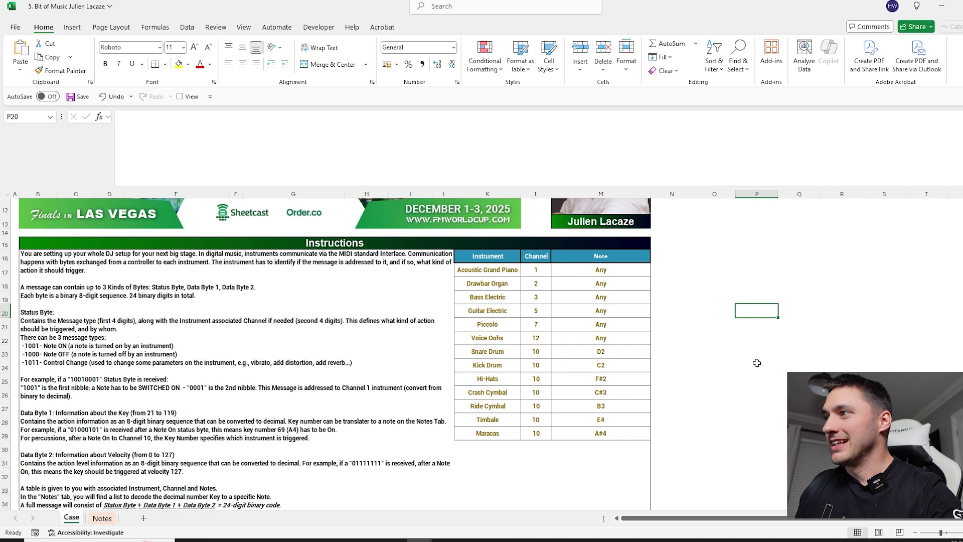
scroll(757, 363, "down", 2)
scroll(757, 363, "up", 4)
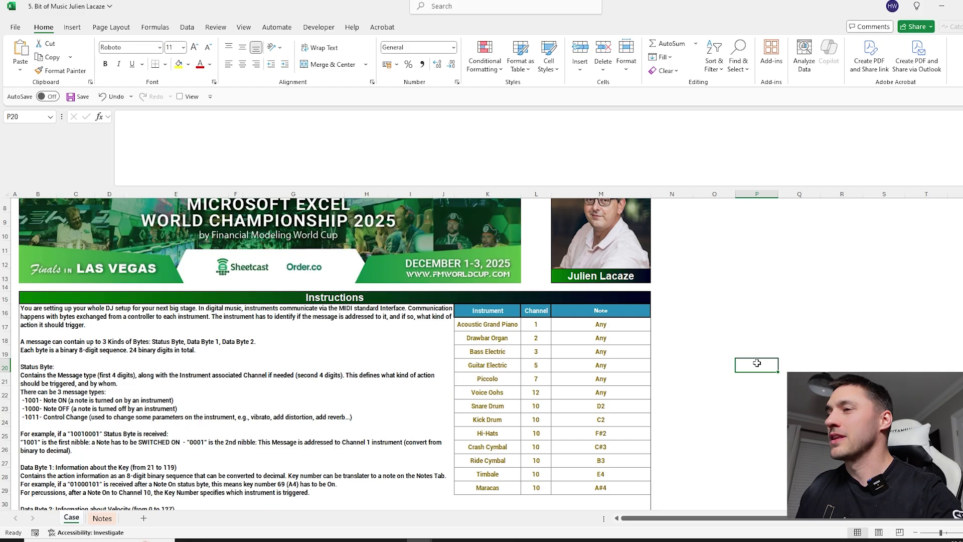
scroll(786, 287, "down", 1)
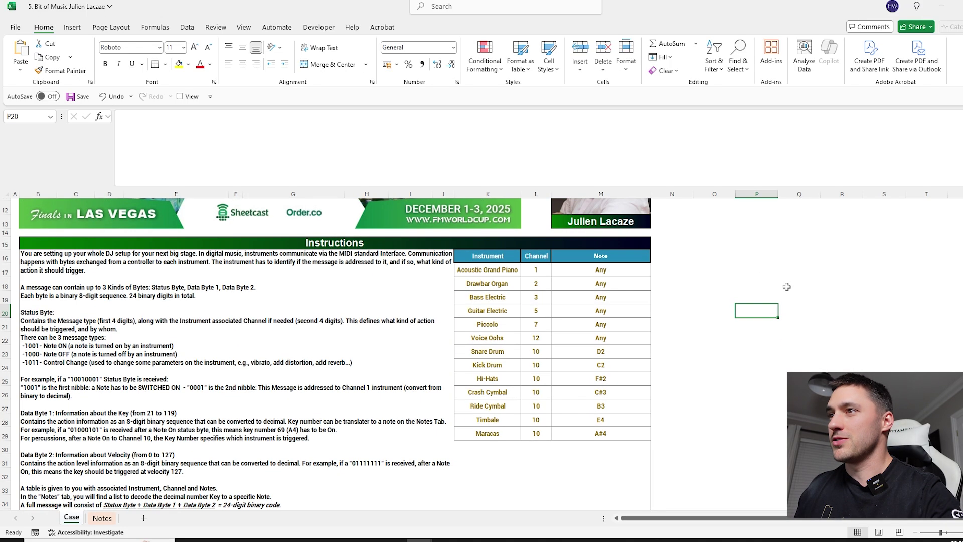
scroll(786, 286, "down", 1)
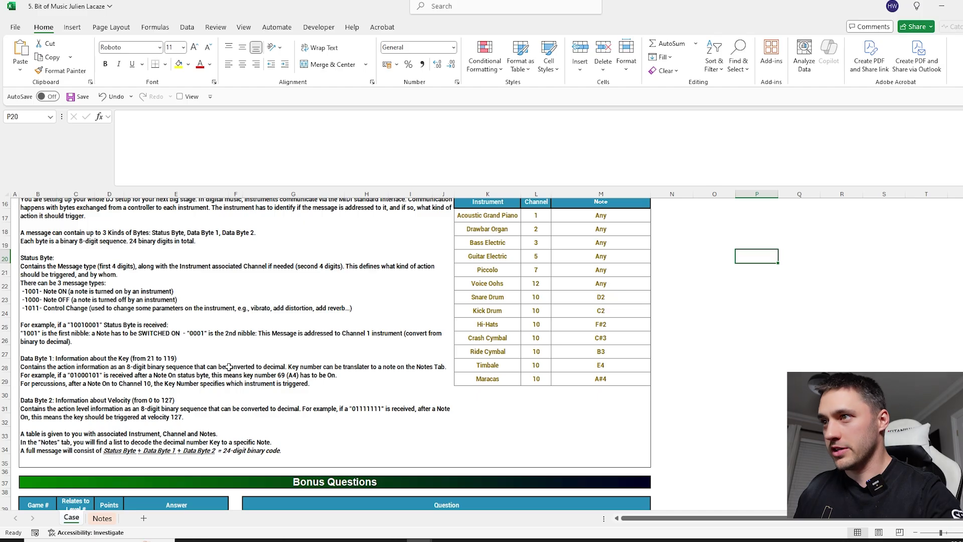
scroll(294, 298, "down", 1)
scroll(714, 305, "down", 15)
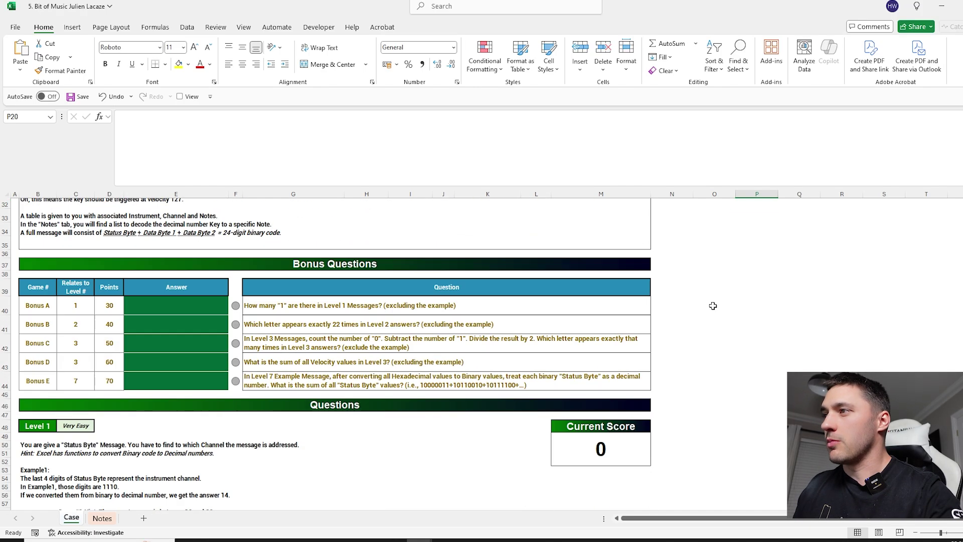
scroll(708, 305, "down", 1)
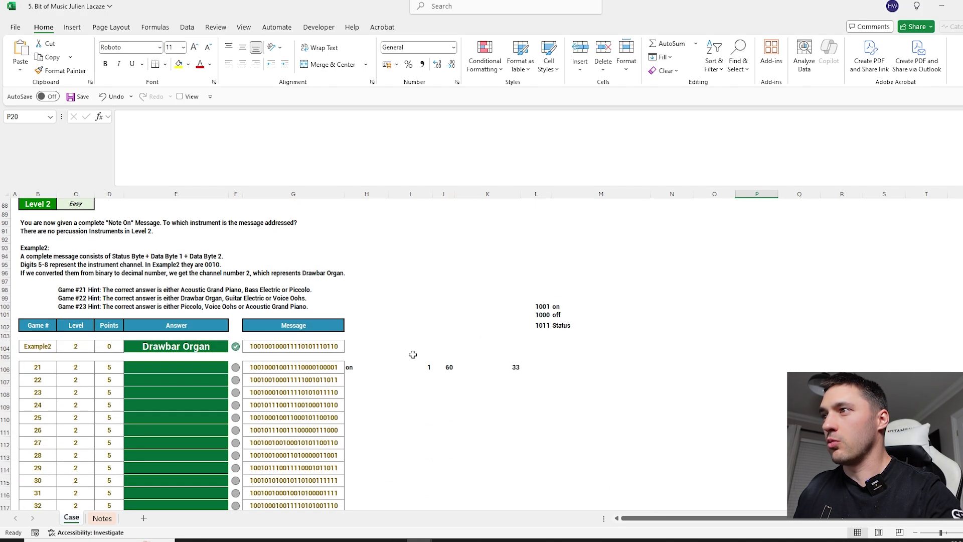
Examine the decoding formula in H106, focusing on how XLOOKUP maps the first four digits of the message to a status
left_click(361, 368)
scroll(622, 336, "up", 2)
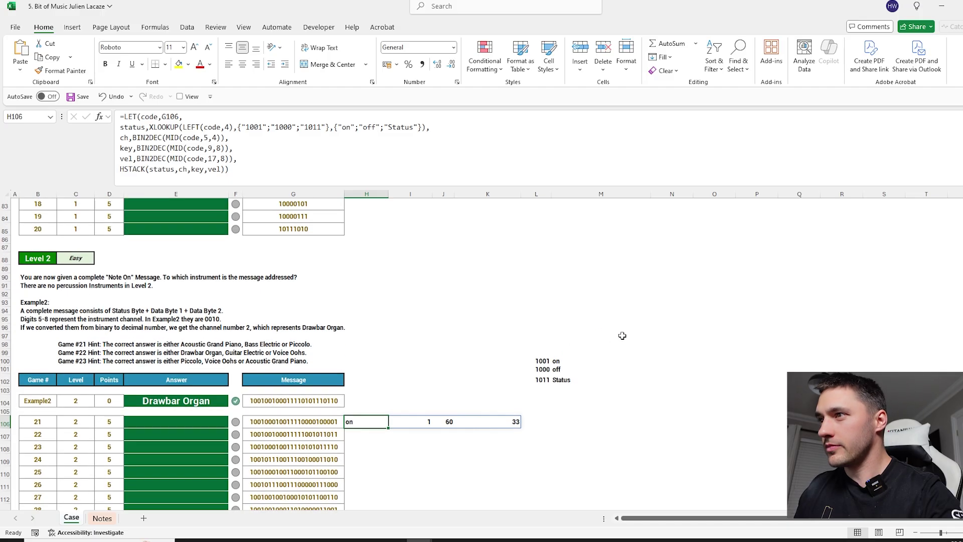
scroll(495, 338, "down", 6)
left_click(303, 260)
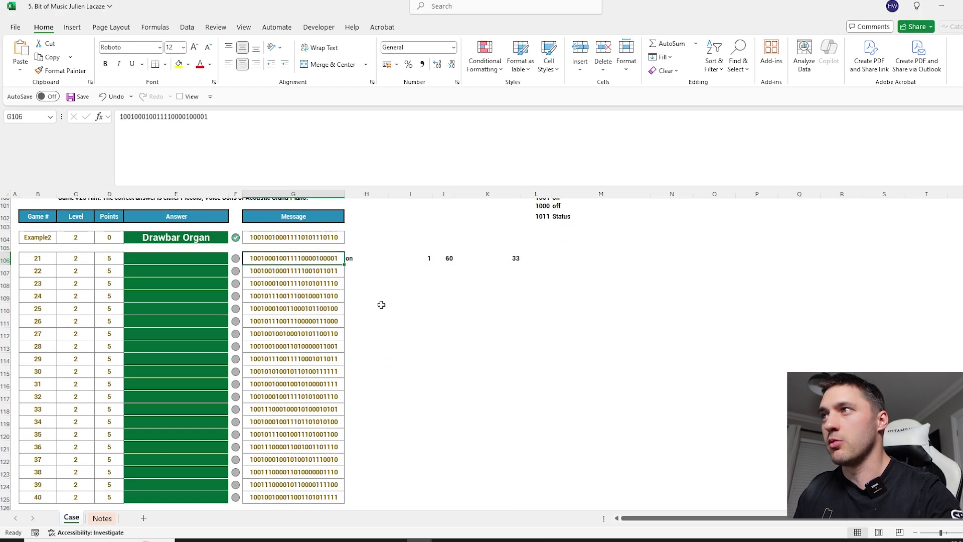
left_click(364, 257)
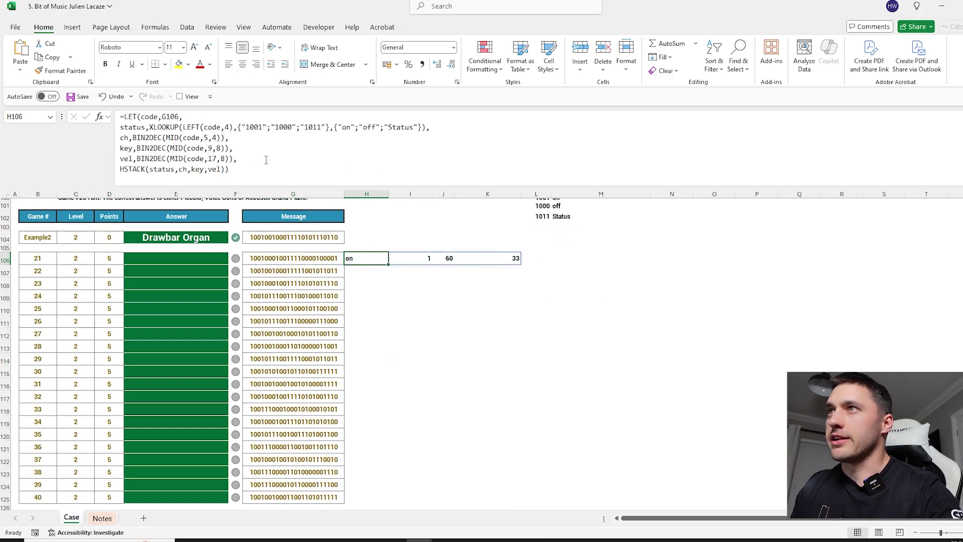
left_click(232, 127)
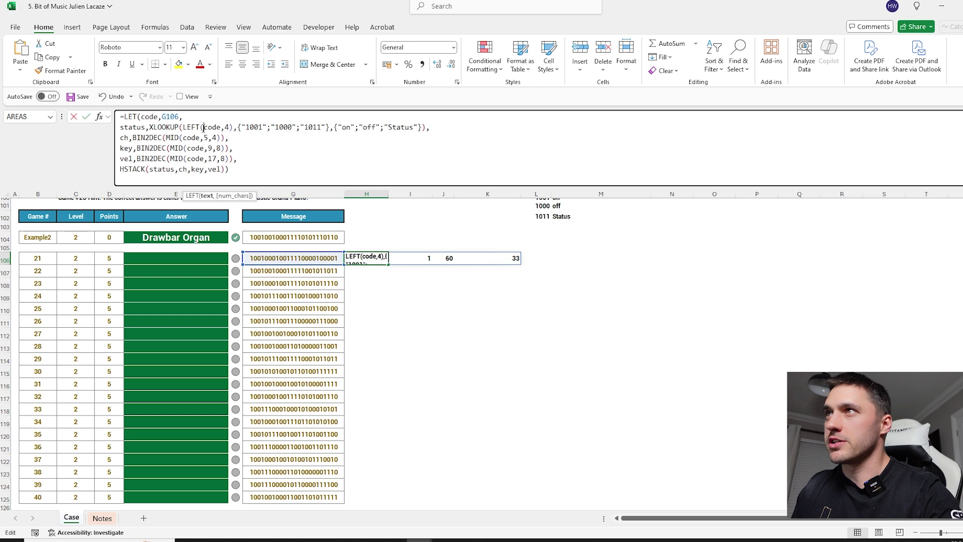
left_click_drag(233, 126, 209, 126)
key("shift+Left")
key("shift+Left")
key("shift+Left")
key("shift+Left")
key("shift+Left")
key("shift+Left")
key("shift+Left")
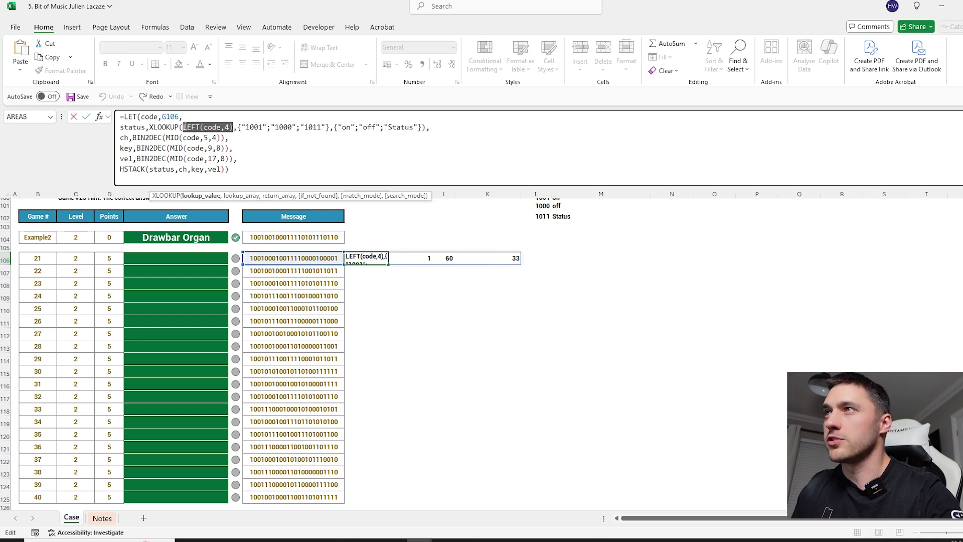
left_click_drag(329, 127, 233, 127)
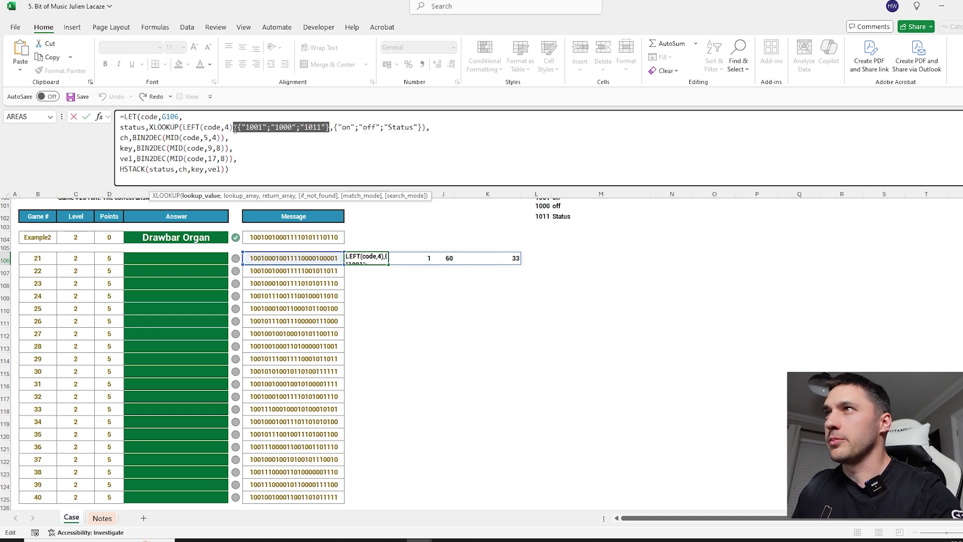
scroll(549, 243, "up", 2)
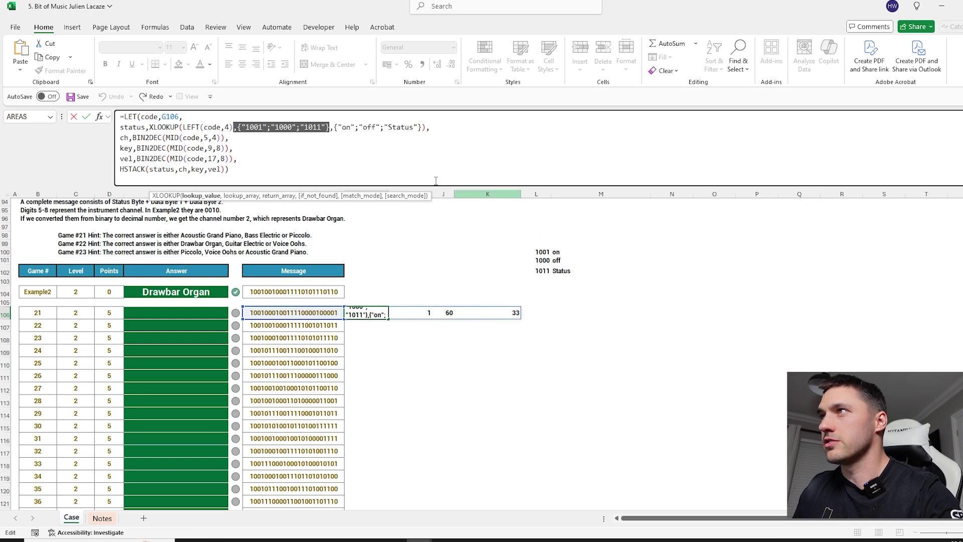
left_click_drag(434, 128, 308, 127)
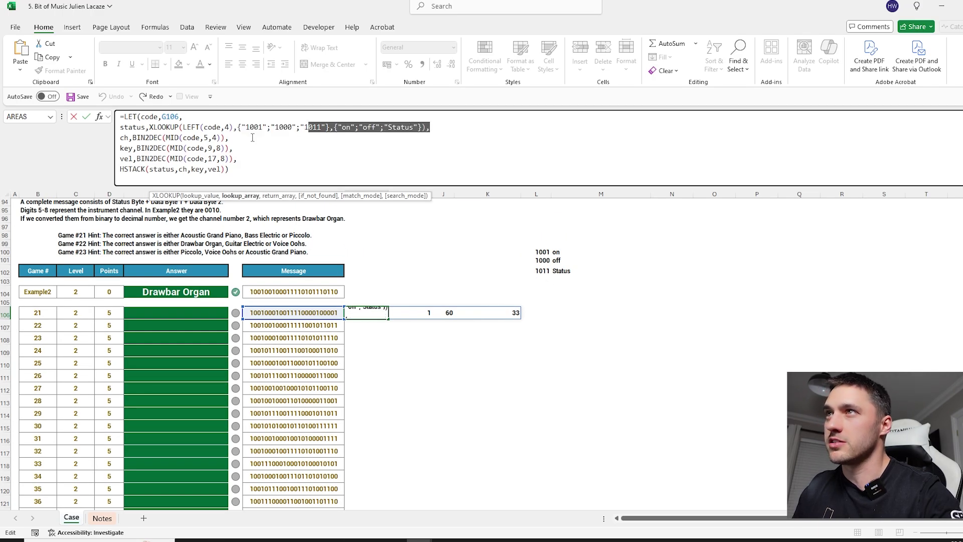
Examine the channel, key and velocity BIN2DEC lines and the closing HSTACK in the H106 formula
left_click(119, 138)
left_click_drag(230, 138, 127, 149)
left_click_drag(236, 158, 119, 159)
left_click_drag(232, 169, 119, 169)
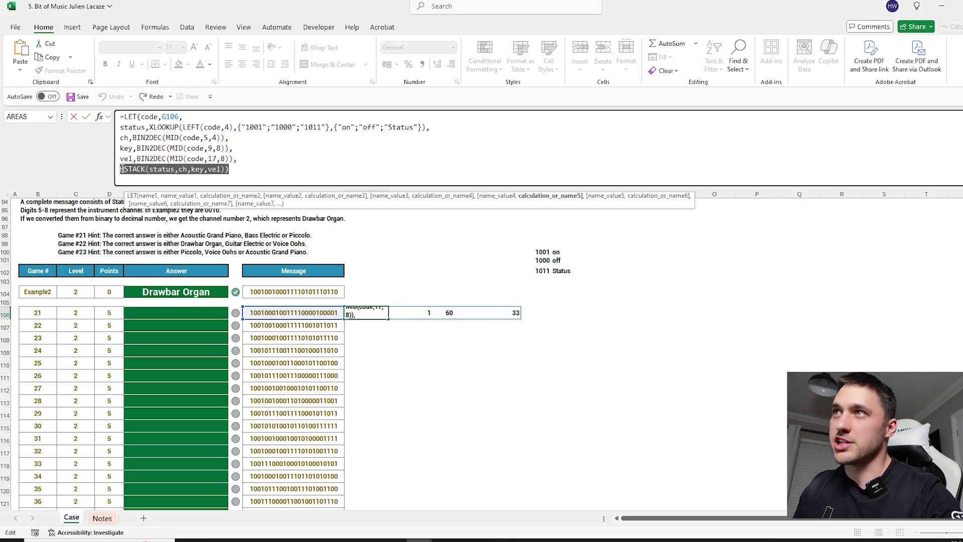
Wrap the LET formula in H106 in a LAMBDA function with the parameter code
left_click(122, 116)
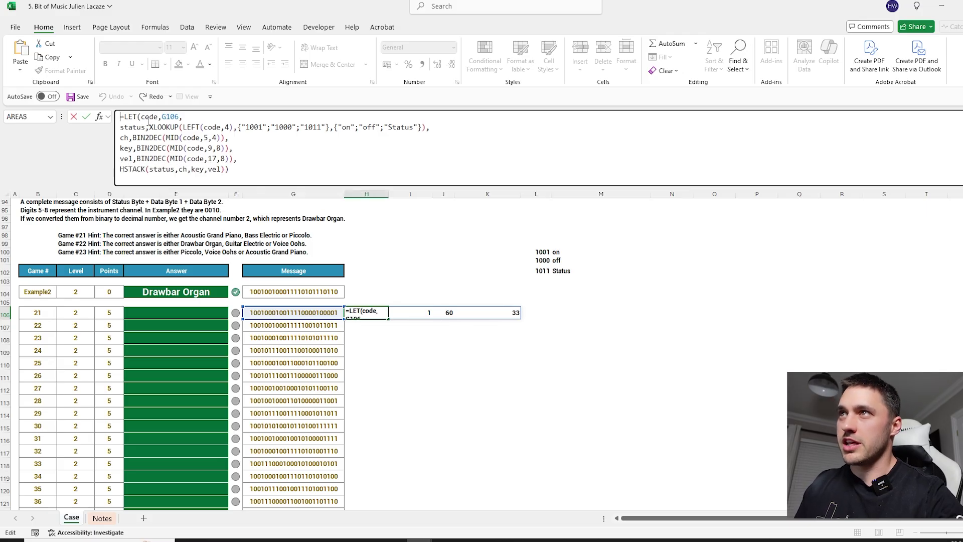
type("lamb")
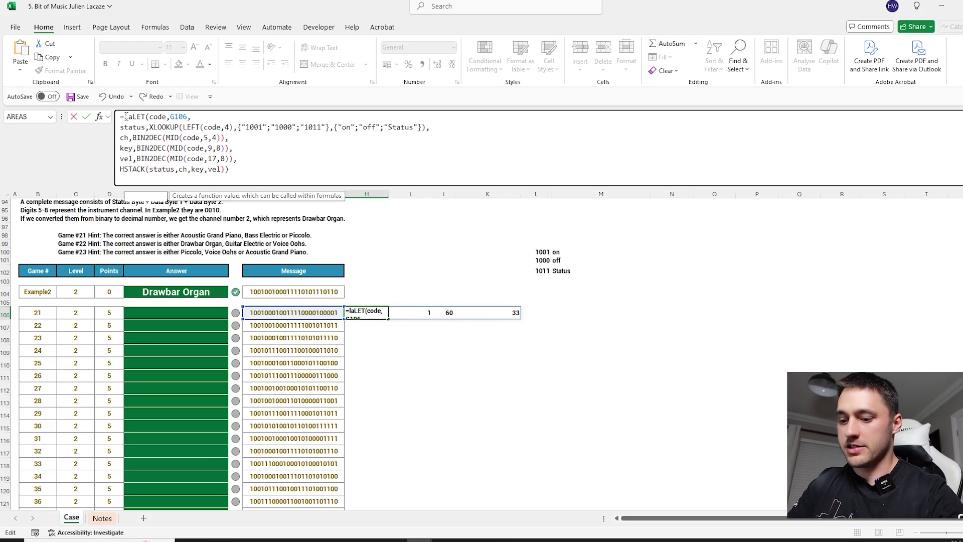
key("Tab")
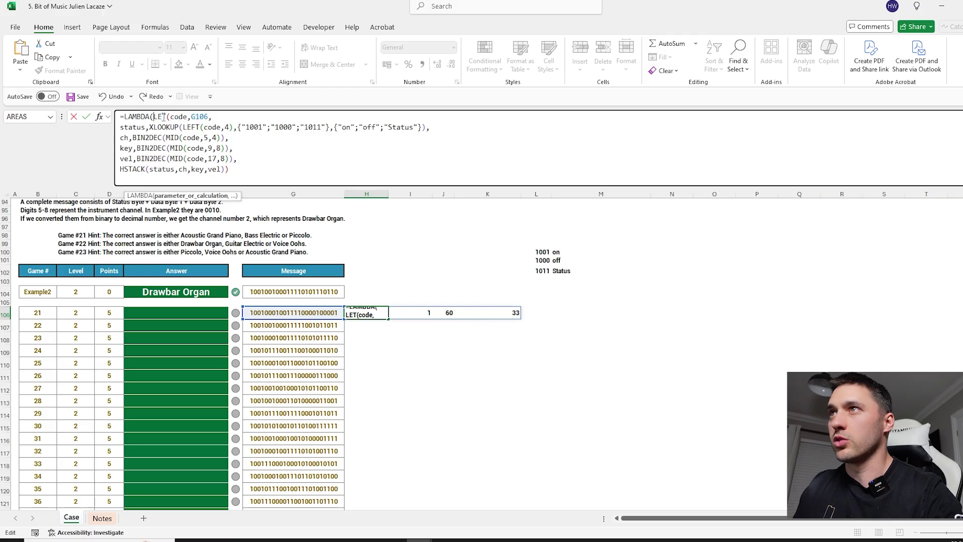
type("code")
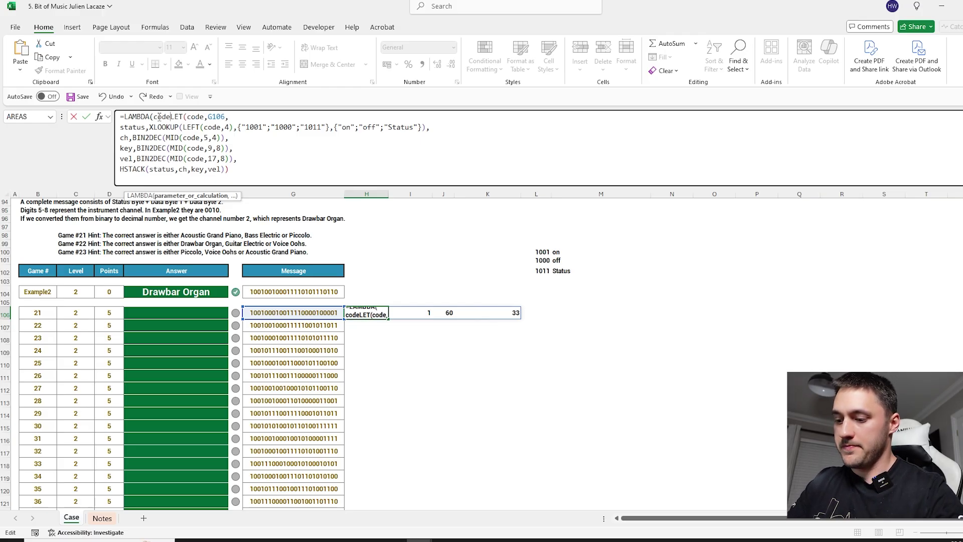
type(",")
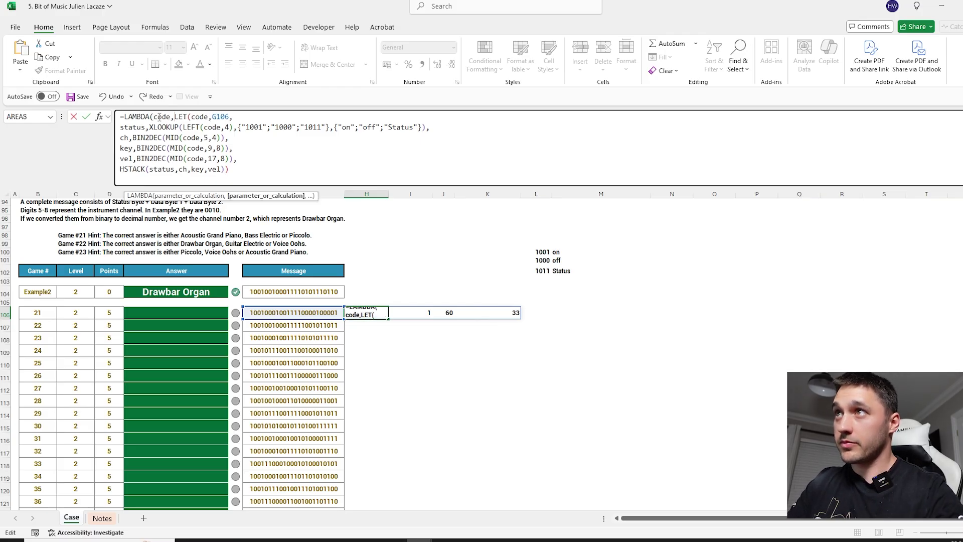
Remove the code,G106 definition from inside LET and close the LAMBDA with a final parenthesis
left_click(210, 116)
key("BackSpace")
key("BackSpace")
key("BackSpace")
key("BackSpace")
key("BackSpace")
key("BackSpace")
key("BackSpace")
key("BackSpace")
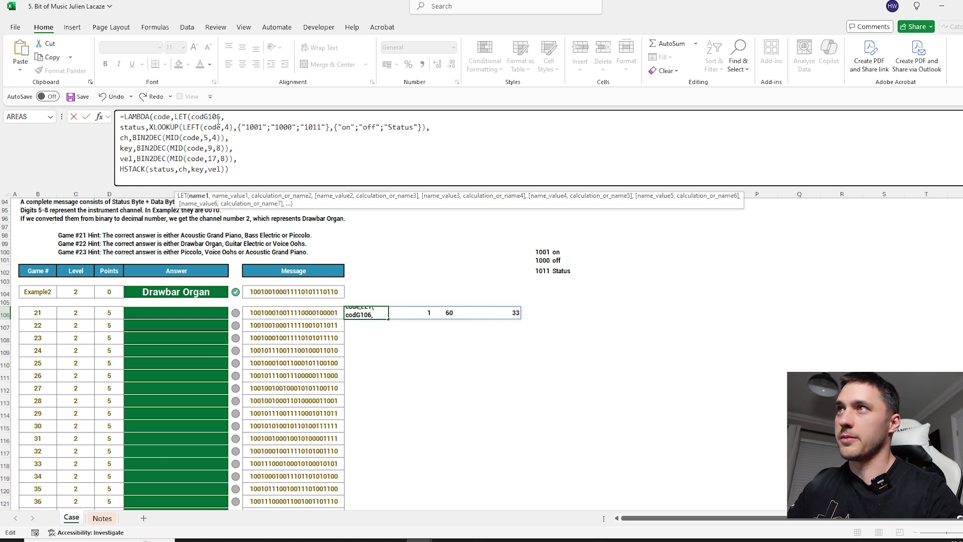
key("BackSpace")
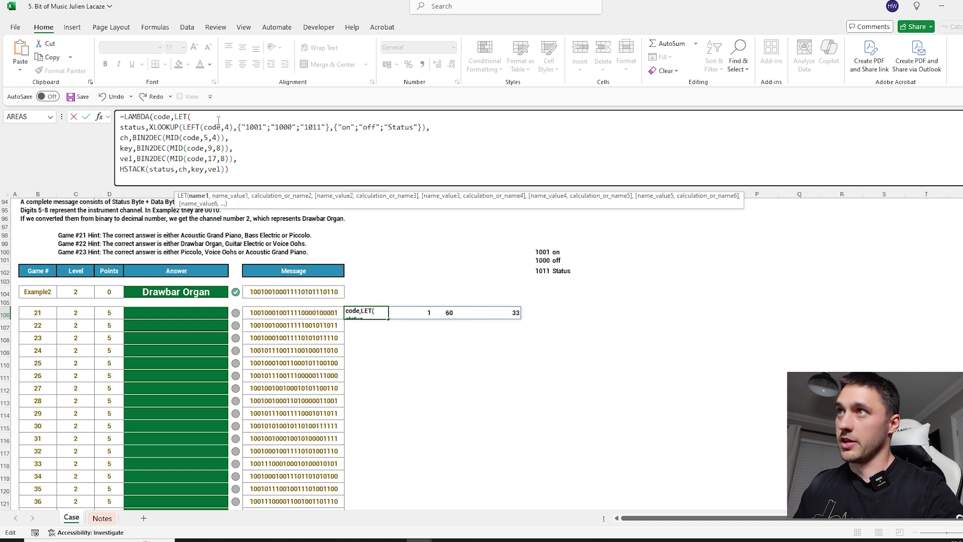
left_click(246, 171)
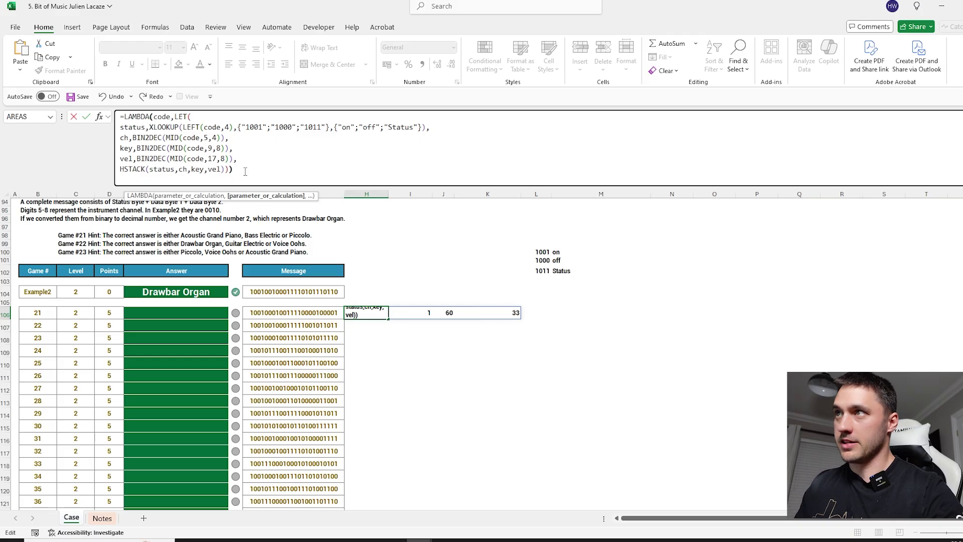
Copy the whole LAMBDA formula text and cancel the edit of H106
key("shift+Up")
key("shift+Up")
key("shift+Up")
key("shift+Up")
key("shift+Up")
key("shift+Up")
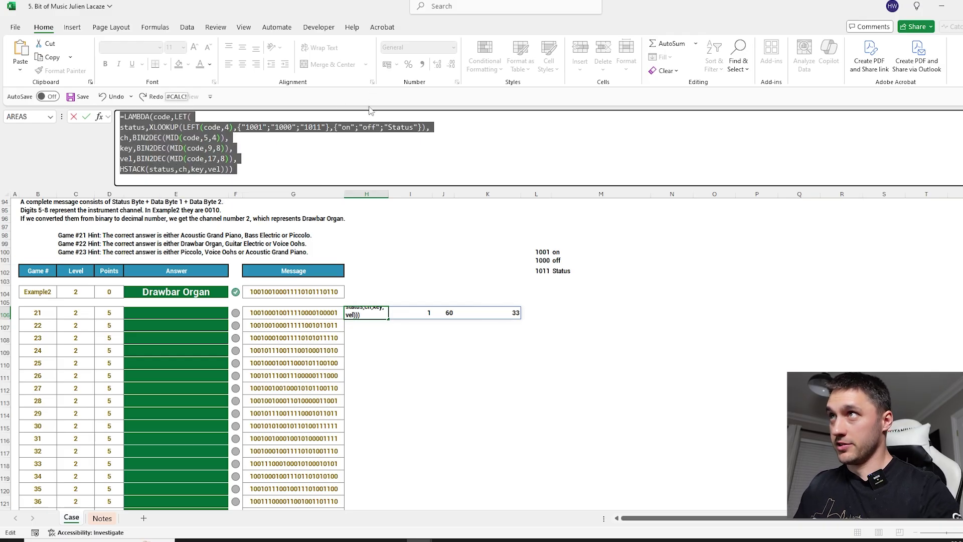
left_click(155, 27)
key("Escape")
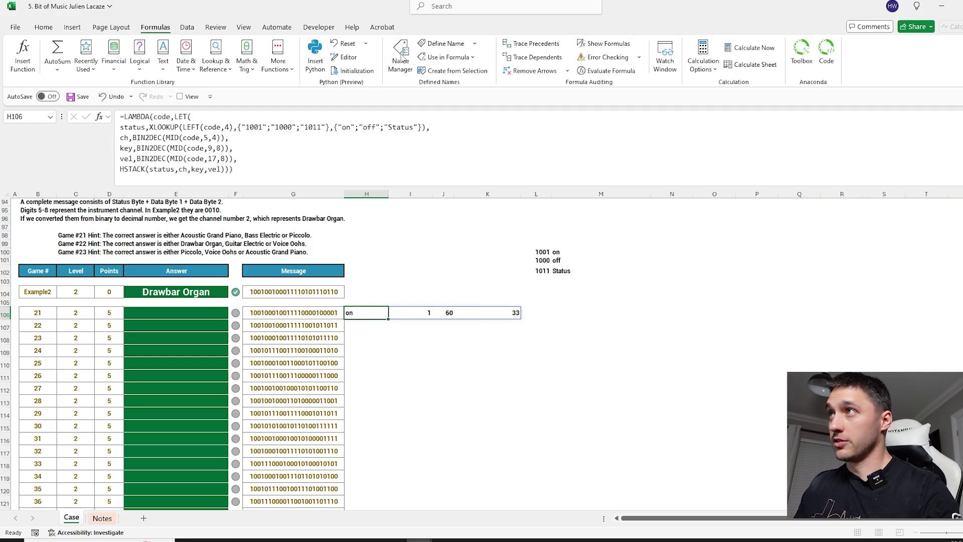
Define a workbook-scoped name music that refers to the copied LAMBDA formula
left_click(400, 56)
left_click(285, 203)
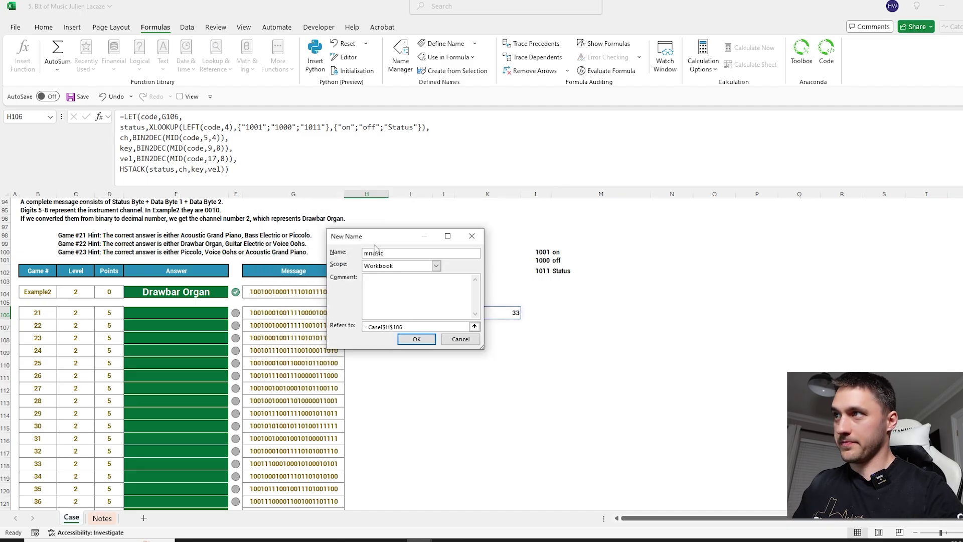
left_click_drag(382, 251, 354, 251)
type("mu")
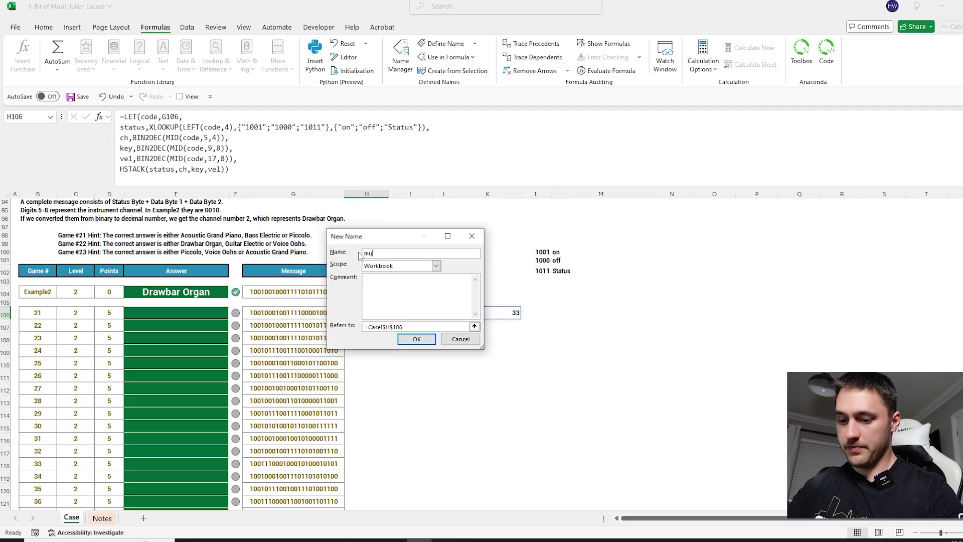
left_click_drag(469, 327, 349, 328)
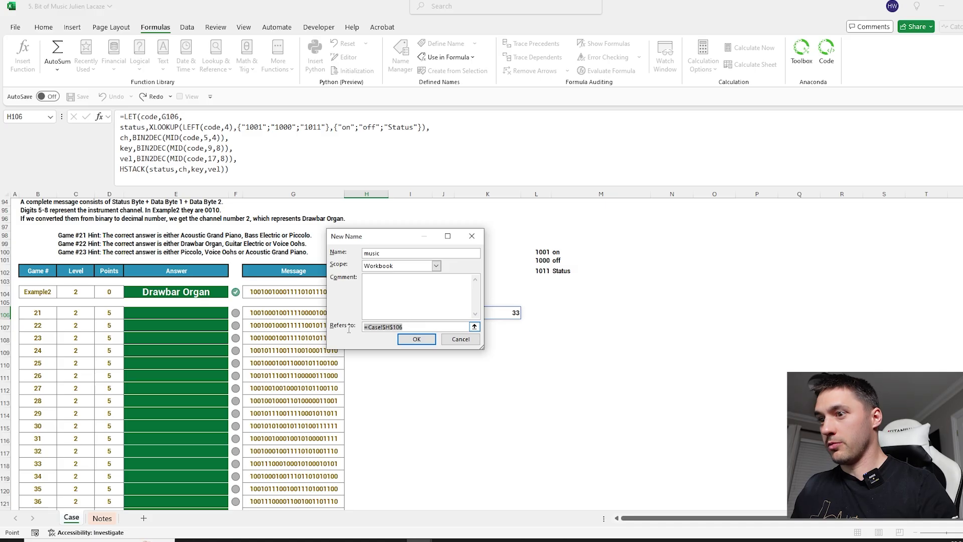
type("=LET(code,G106, status,XLOOKUP(LEFT(code,4),{\"1001\";\"1000\";\"1011\"},{\"on\";\"off\";\"Status\"}), ch,BIN2DEC(MID(code,5,4)), key,BIN2DEC(MID(code,9,8)), vel,BIN2DEC(MID(code,17,8)), HSTACK(status,ch,key,vel))")
left_click(432, 343)
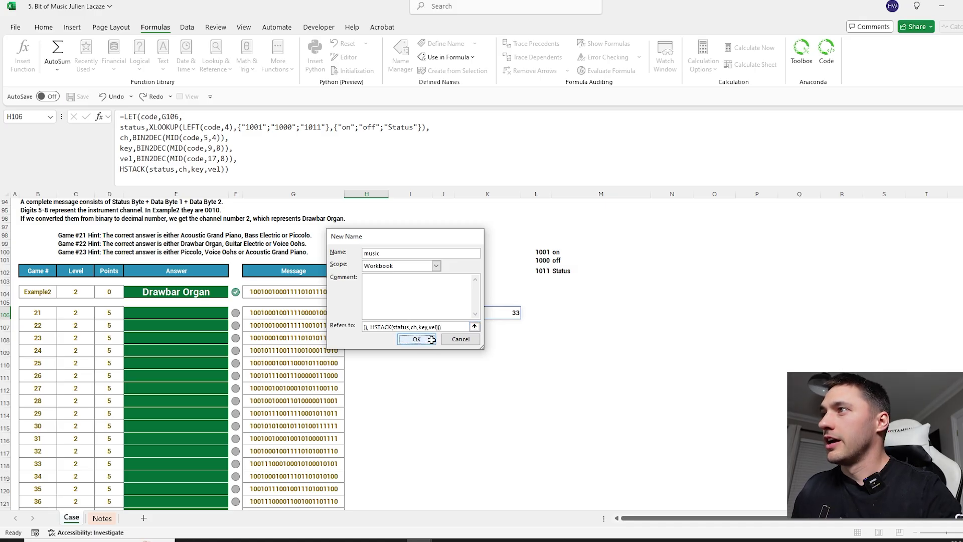
Select the scratch cells beside the Level 2 messages, from H100 across to column M
left_click(529, 397)
scroll(500, 297, "up", 4)
mouse_move(368, 360)
left_mouse_down()
mouse_move(441, 430)
mouse_move(580, 449)
left_mouse_up()
Recheck the instructions and instrument table, and select the Level 1 answer cells from E66 down
scroll(579, 449, "up", 20)
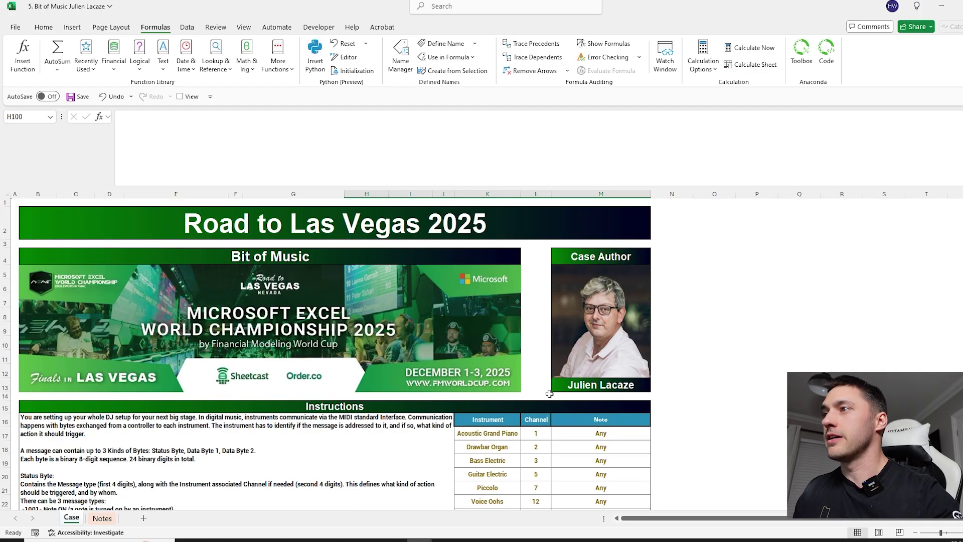
scroll(548, 389, "down", 5)
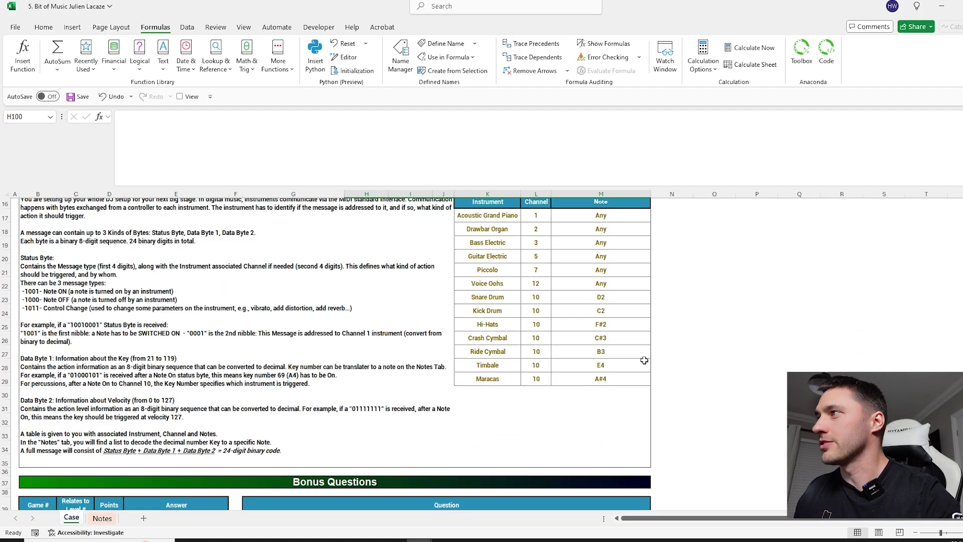
scroll(644, 360, "up", 2)
scroll(644, 360, "down", 6)
scroll(480, 366, "up", 7)
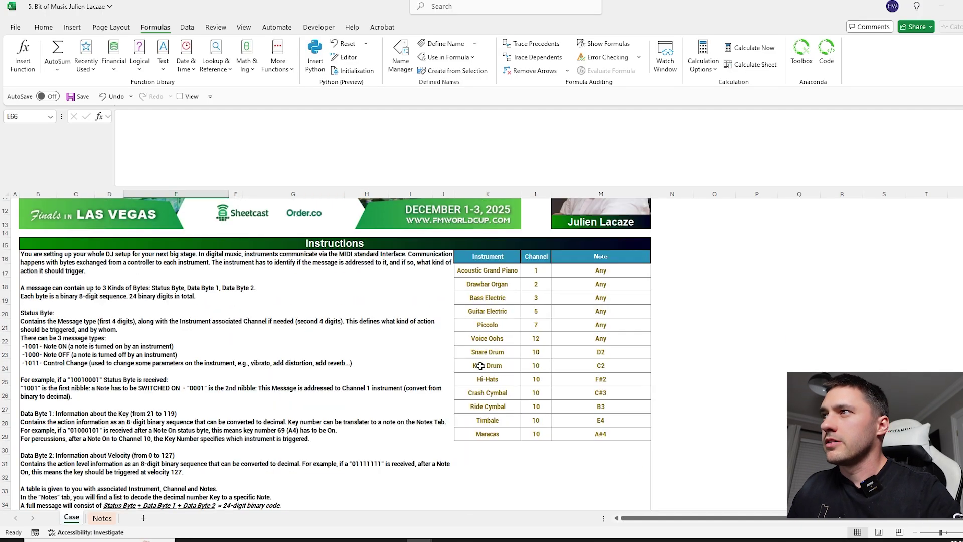
scroll(480, 366, "down", 12)
scroll(480, 366, "down", 2)
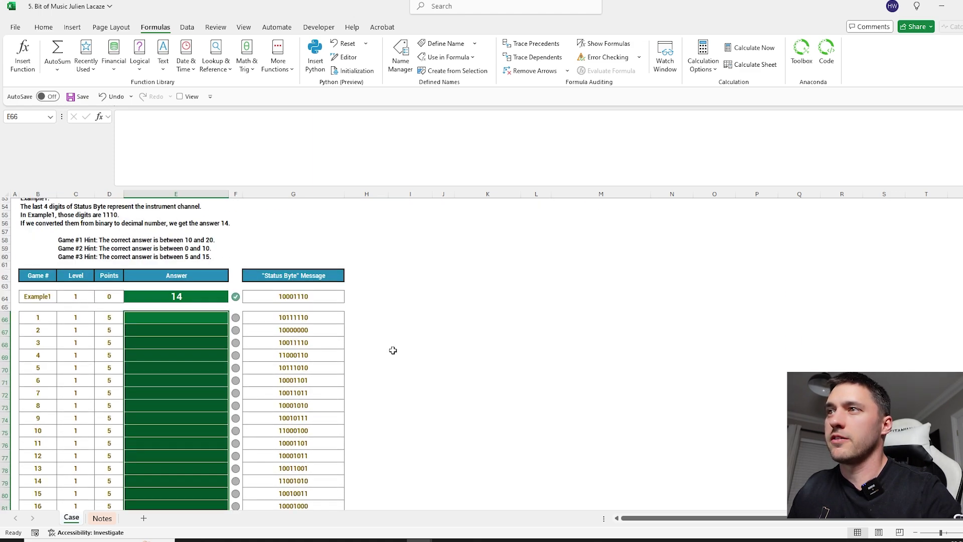
Enter a formula in E66 that extracts the last 4 digits of the status byte in G66 with RIGHT
left_click(271, 297)
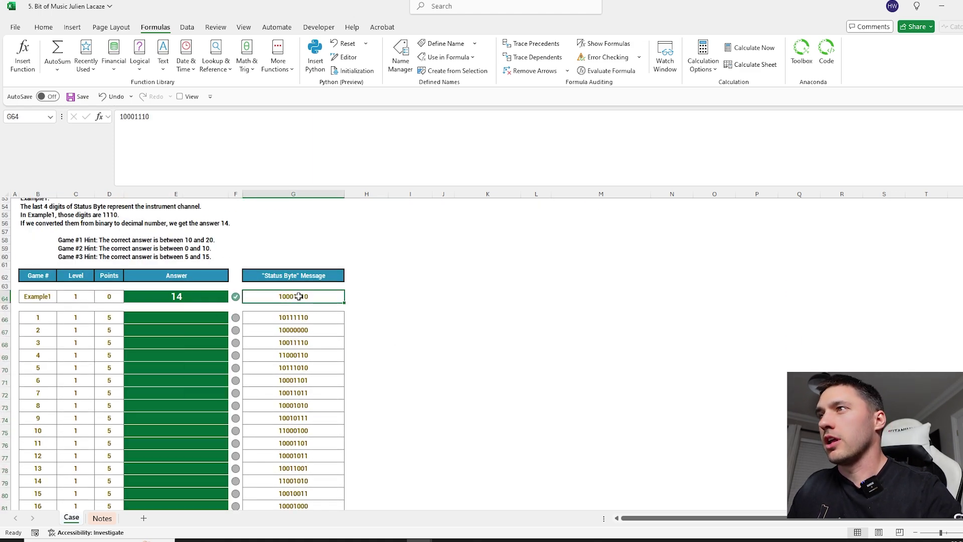
left_click(216, 316)
type("=RIGHT(")
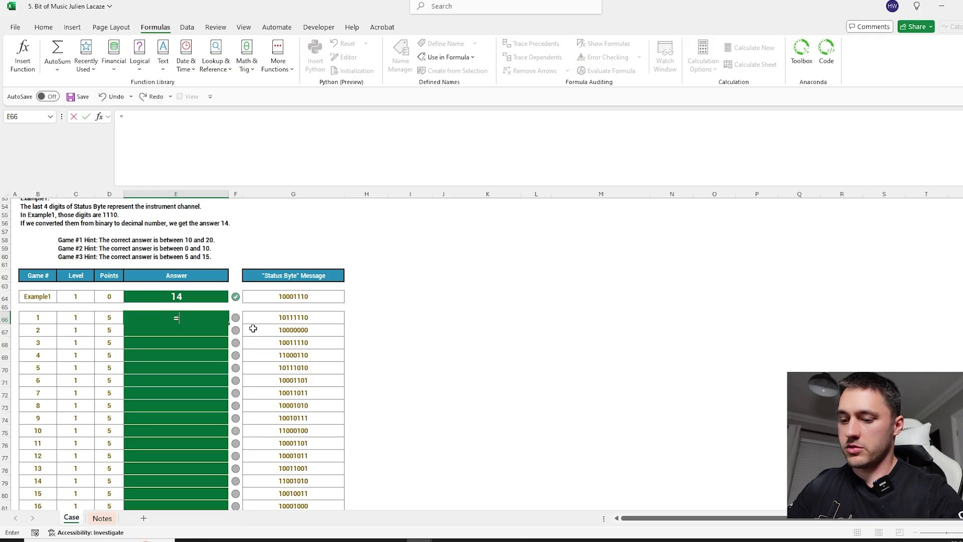
key("Right")
key("Right")
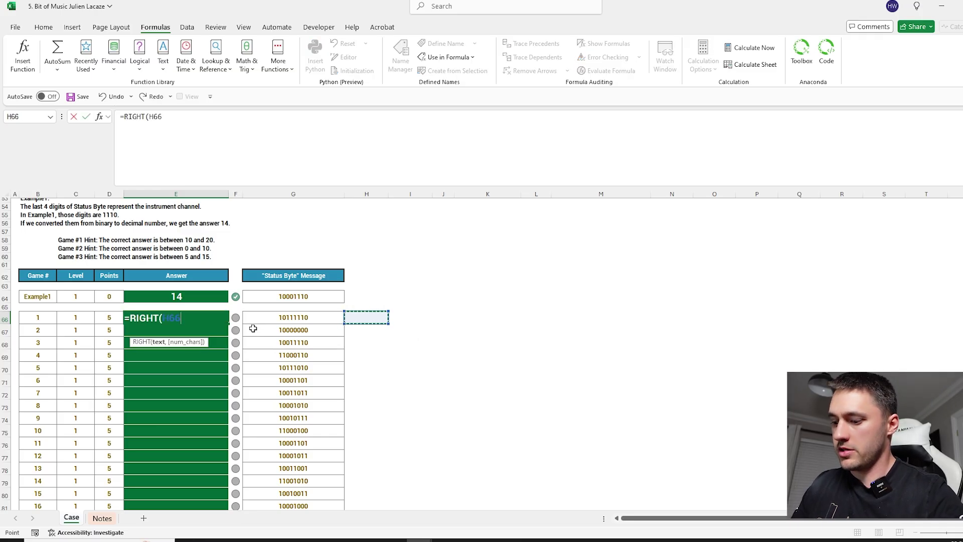
type(",4)")
key("Return")
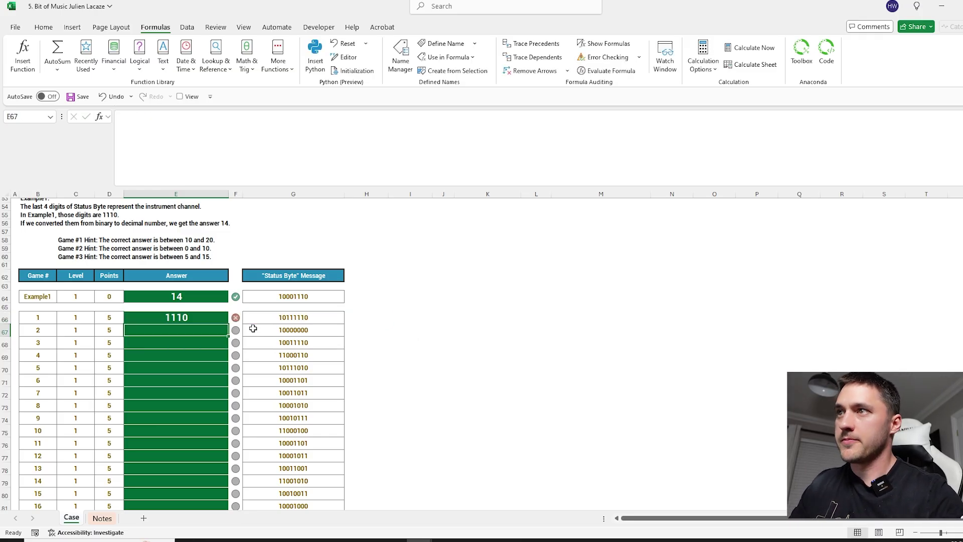
Wrap E66's RIGHT formula in DECIMAL with base 2 and fill it down the Level 1 answers to row 85
key("Up")
left_click(123, 117)
type("decim")
key("Tab")
left_click(236, 129)
type(",2")
key("Return")
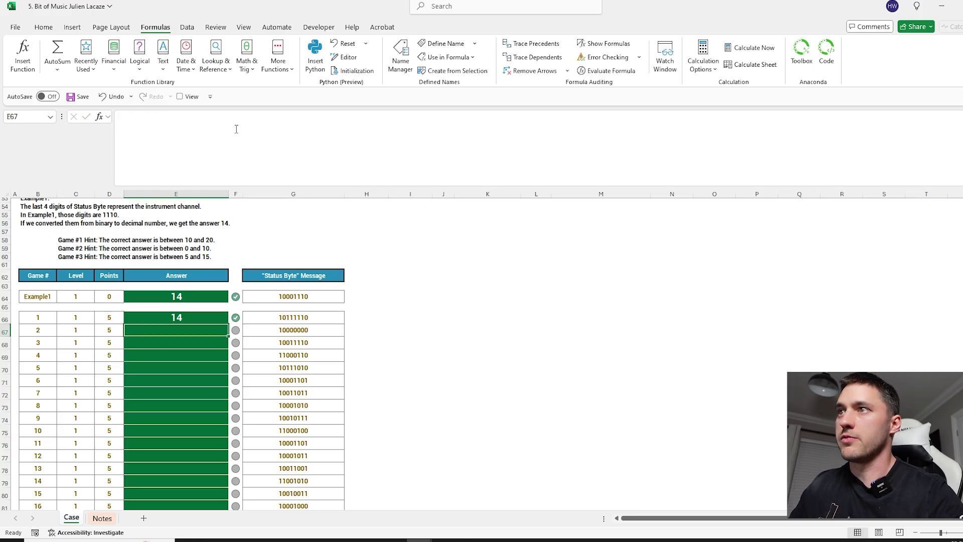
left_click(224, 322)
double_click(226, 322)
Decode the Level 2 example message by entering =music(G104) in H104
scroll(301, 331, "down", 11)
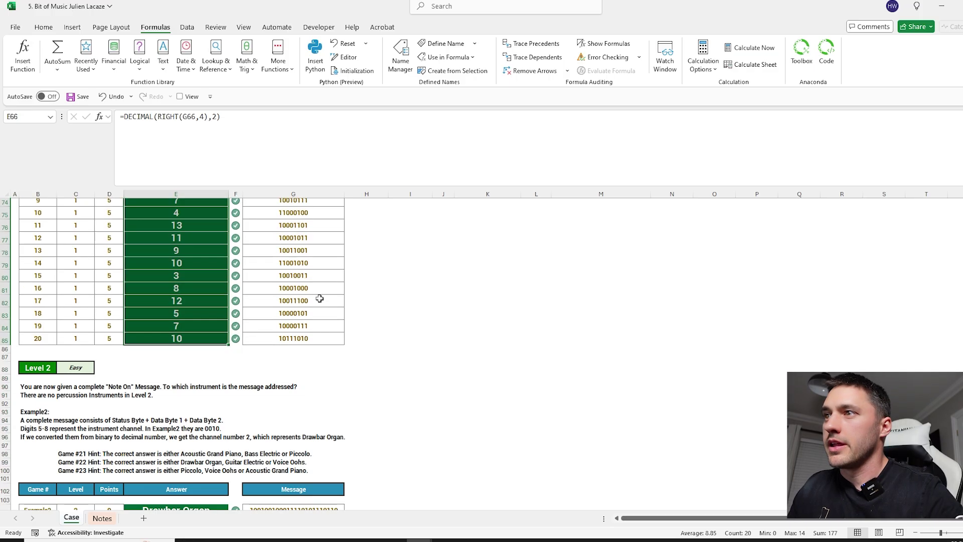
left_click(362, 346)
type("=music(")
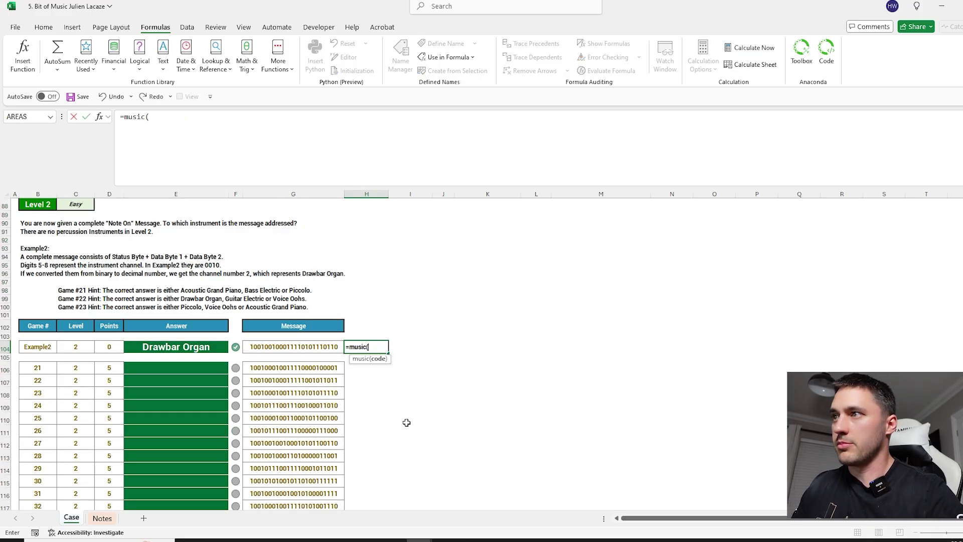
key("Left")
key("Return")
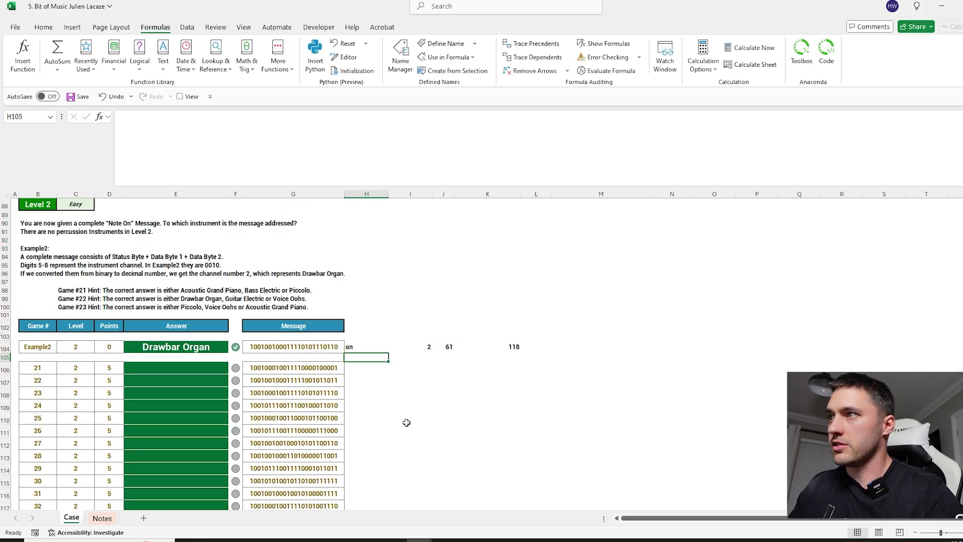
Start an XLOOKUP in L104 that looks up channel I104 in the instrument table's Channel column, L17:L29
left_click(549, 345)
type("=CLEAN(")
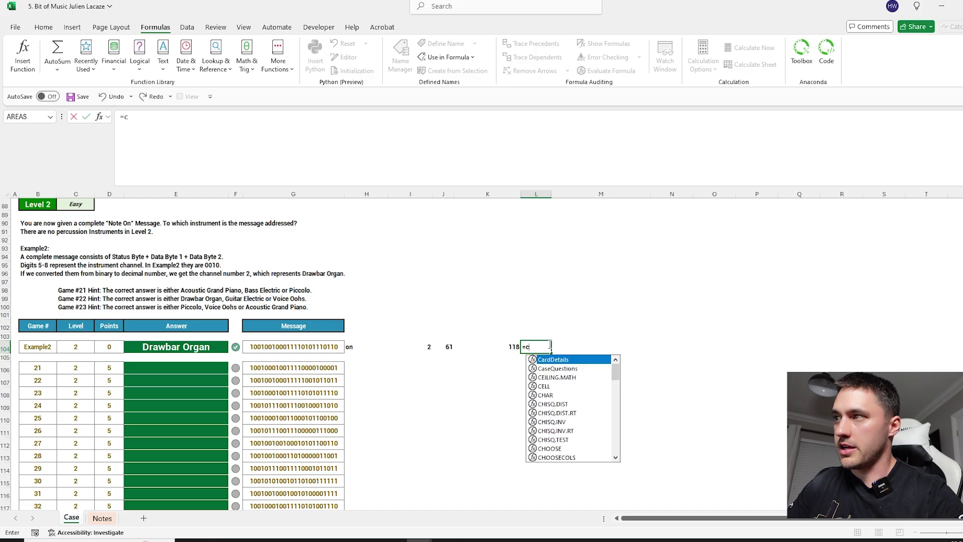
key("Escape")
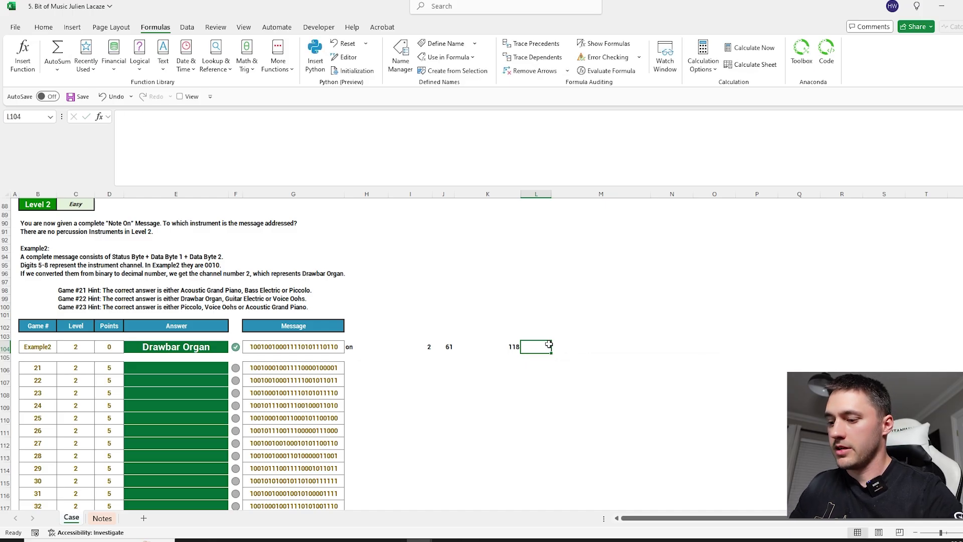
type("=xl")
key("Tab")
key("Left")
key("Left")
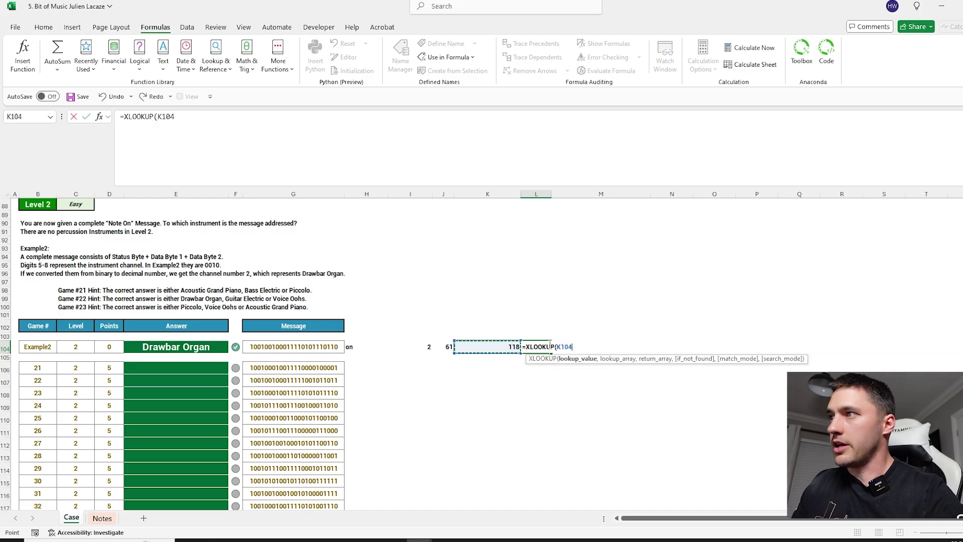
key("Left")
type(",")
scroll(552, 301, "up", 20)
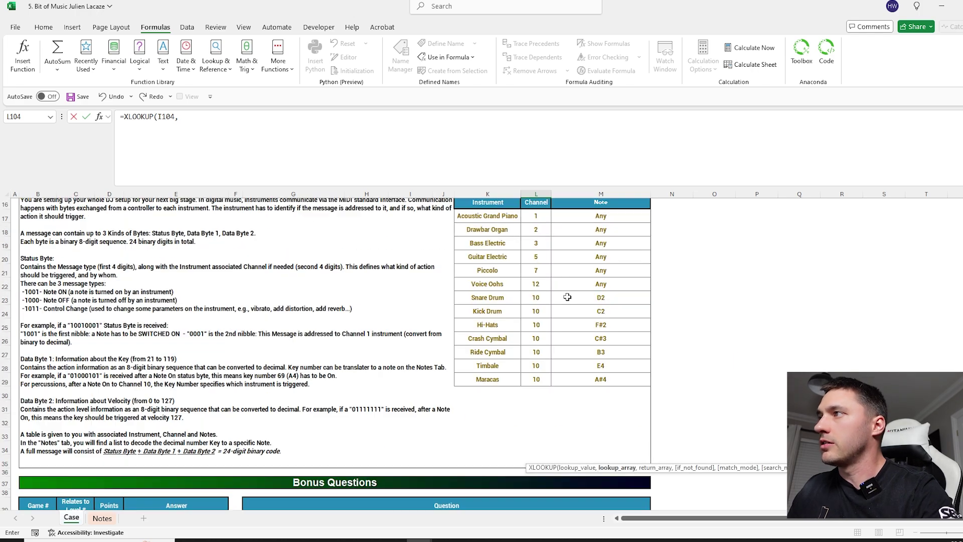
left_click_drag(544, 271, 539, 433)
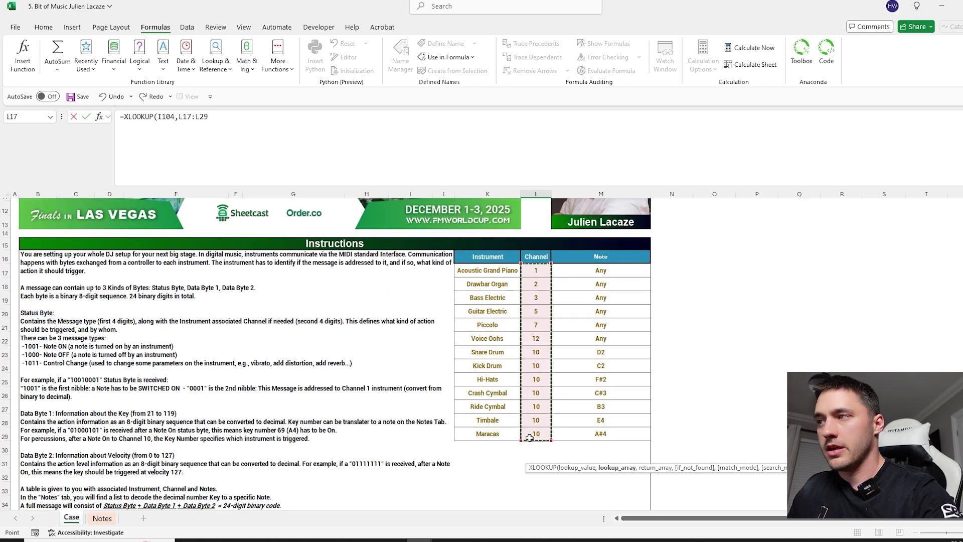
Complete the L104 lookup with absolute ranges, returning the instrument name from $K$17:$K$29
type(",")
scroll(536, 401, "down", 20)
scroll(532, 373, "up", 20)
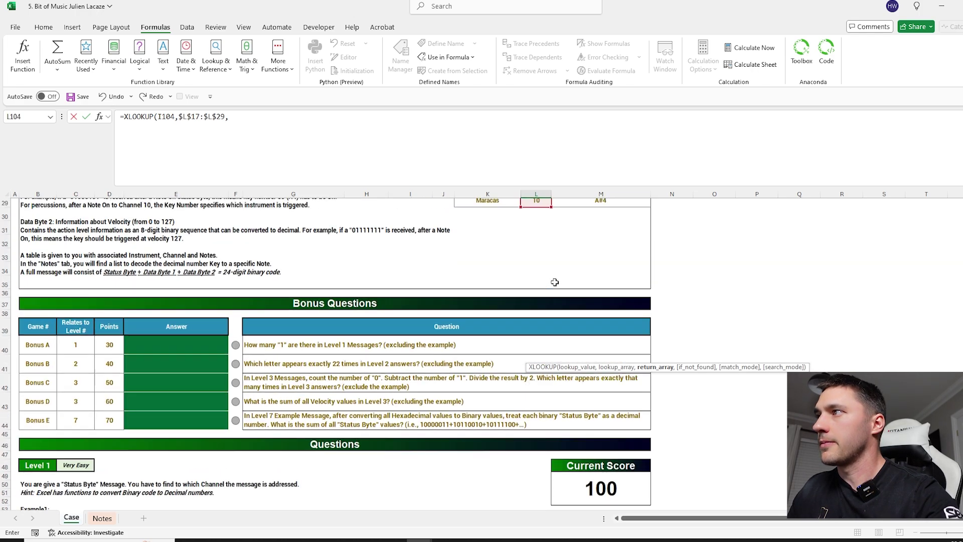
scroll(537, 275, "up", 1)
left_click_drag(501, 272, 494, 446)
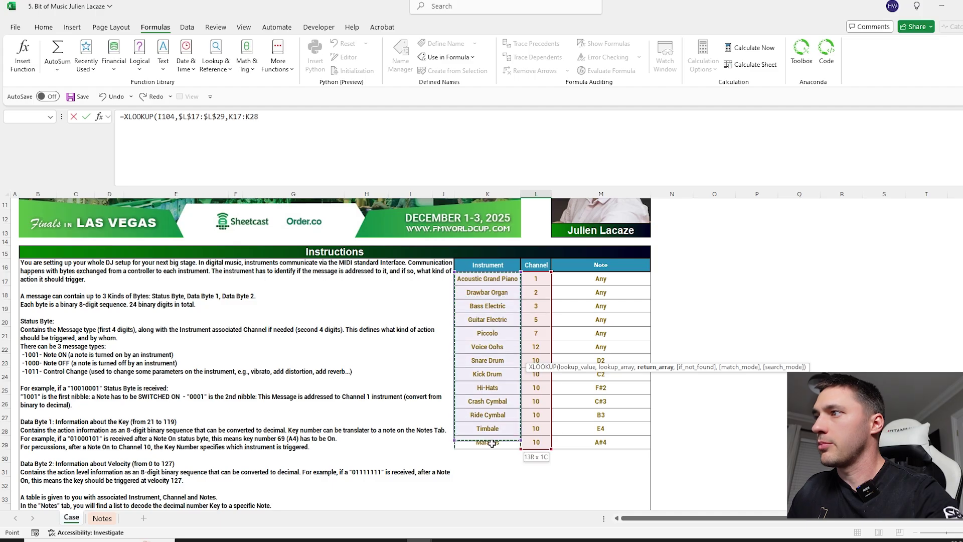
scroll(492, 444, "down", 20)
scroll(491, 444, "down", 2)
key("Return")
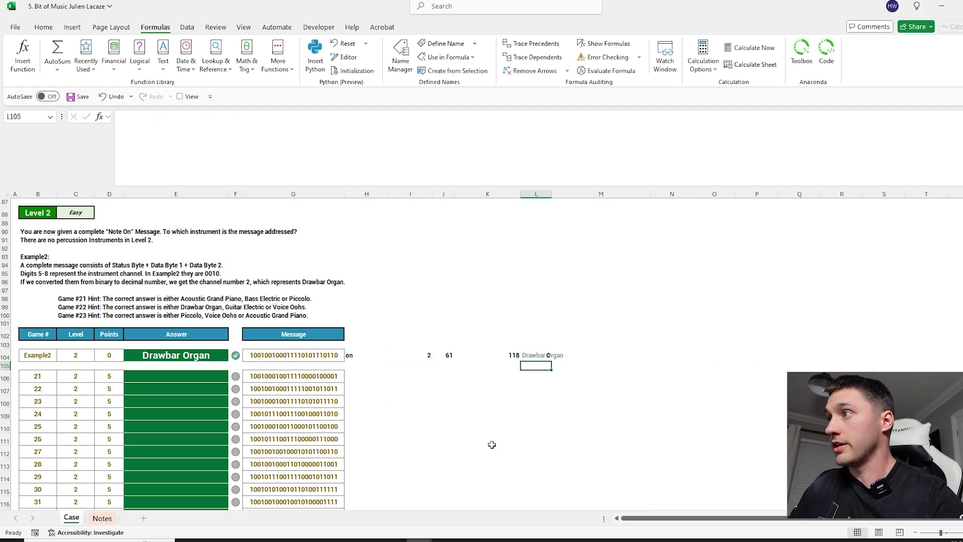
Fill the H104:L104 formulas down through row 125 and paste the instrument names from L106 down as values into the answers from E106
left_click_drag(379, 354, 530, 434)
scroll(532, 351, "up", 4)
left_click(533, 301)
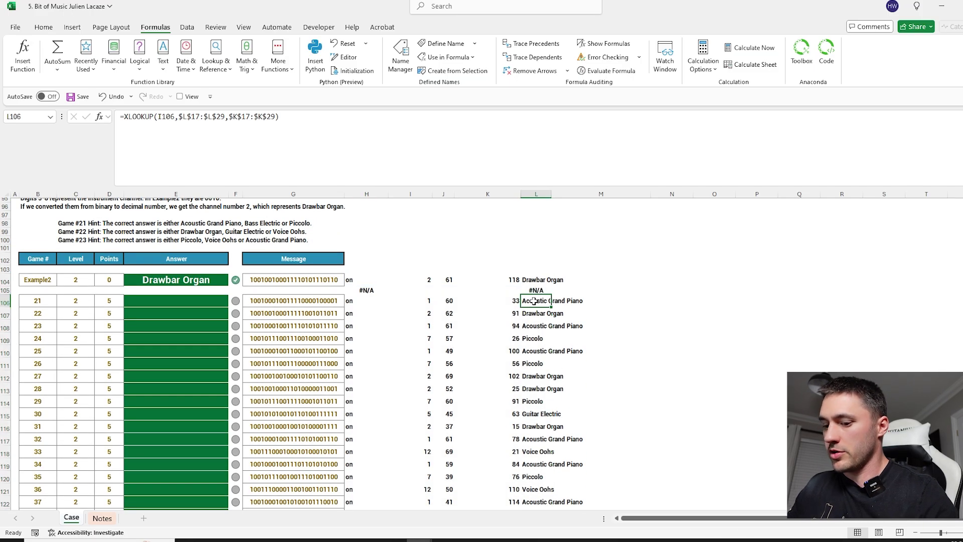
key("ctrl+shift+Down")
key("ctrl+c")
left_click(182, 264)
key("ctrl+v")
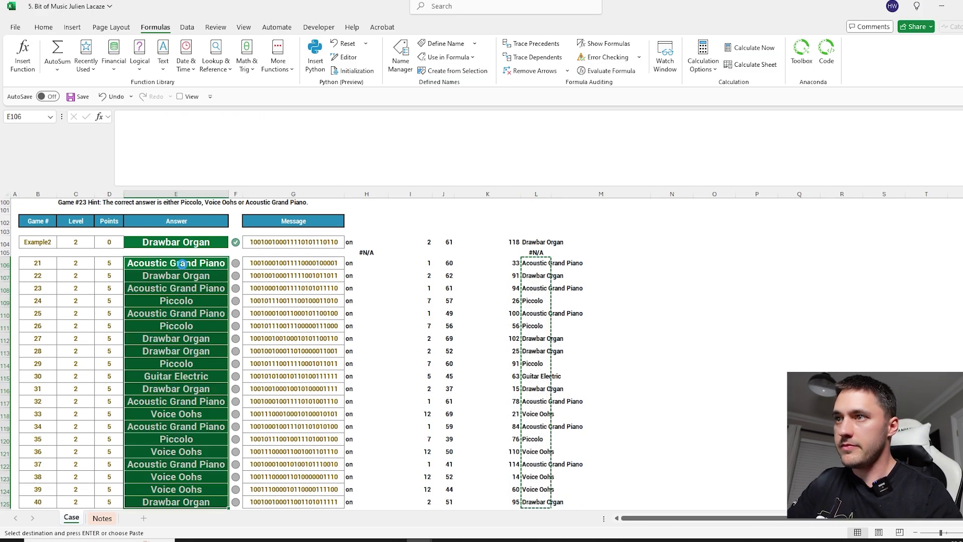
Review the Level 3 instructions and the percussion instruments, channels and notes in rows 23 to 29 of the instrument table
scroll(321, 272, "down", 10)
scroll(320, 273, "up", 20)
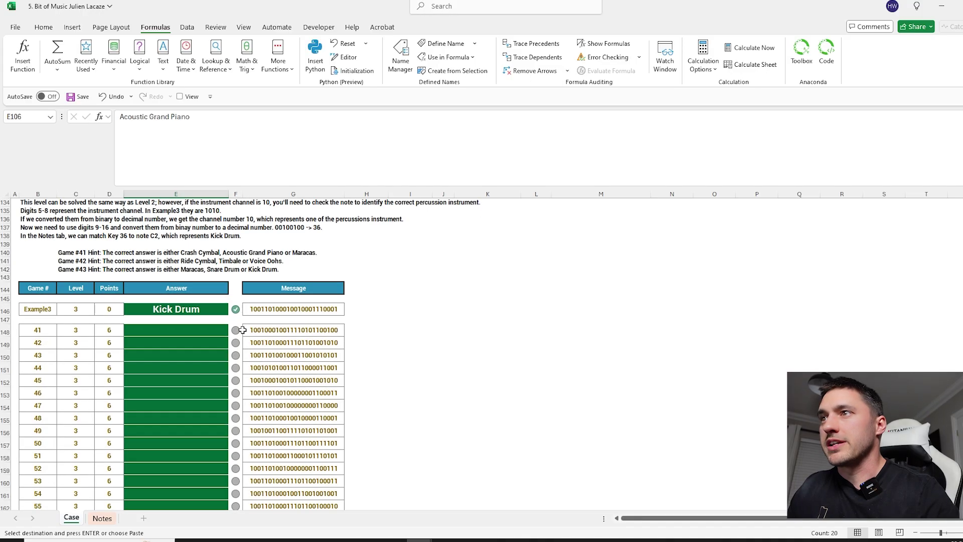
scroll(565, 318, "up", 11)
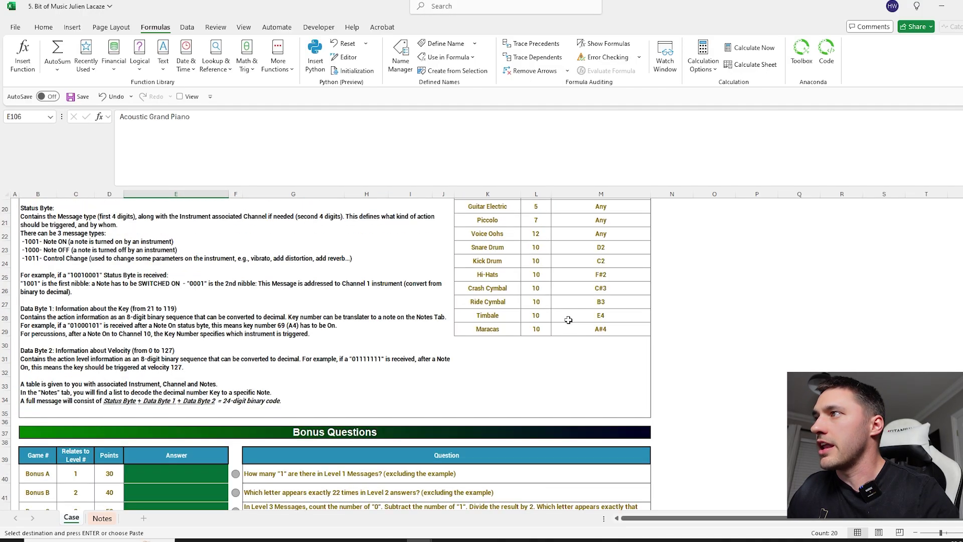
left_click_drag(494, 363, 537, 440)
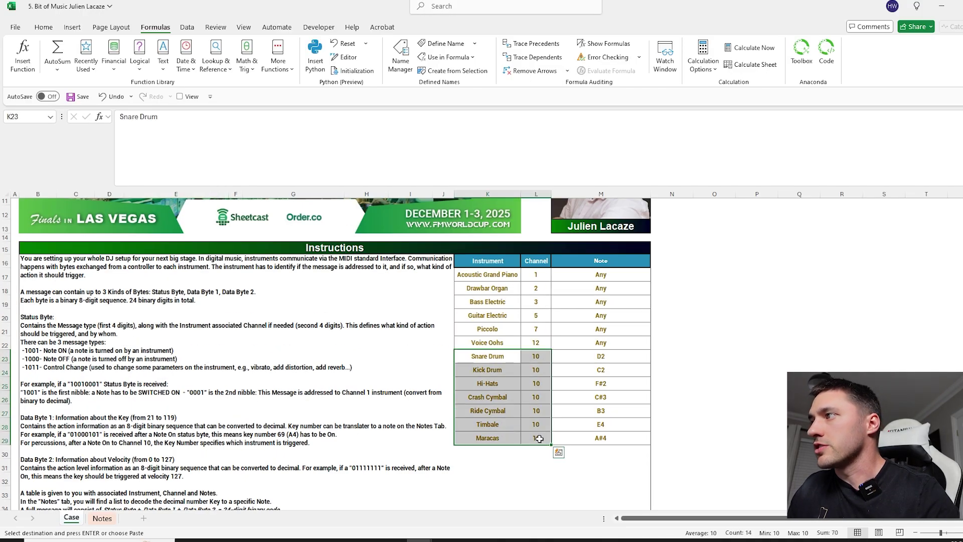
left_click_drag(594, 356, 599, 438)
Copy the decoding formulas H125:L125 to the Level 3 example row at H146 and clear the instrument lookup in L146
scroll(441, 366, "down", 20)
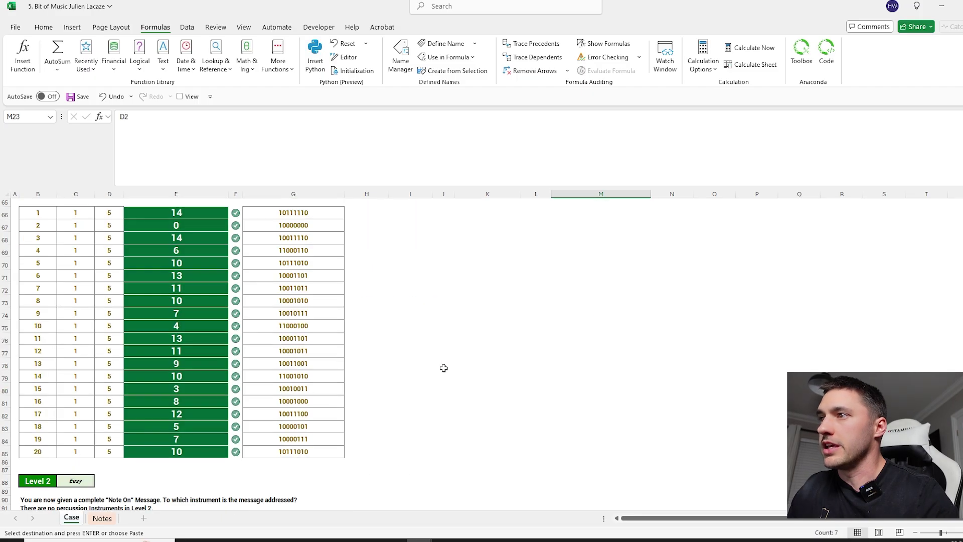
scroll(435, 361, "down", 3)
left_click_drag(361, 284, 537, 284)
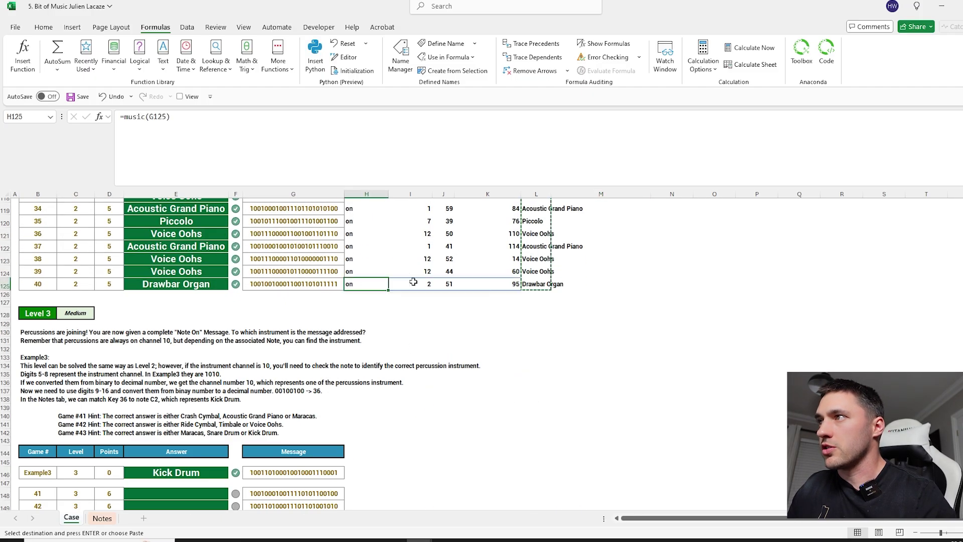
key("ctrl+c")
left_click(362, 472)
key("ctrl+v")
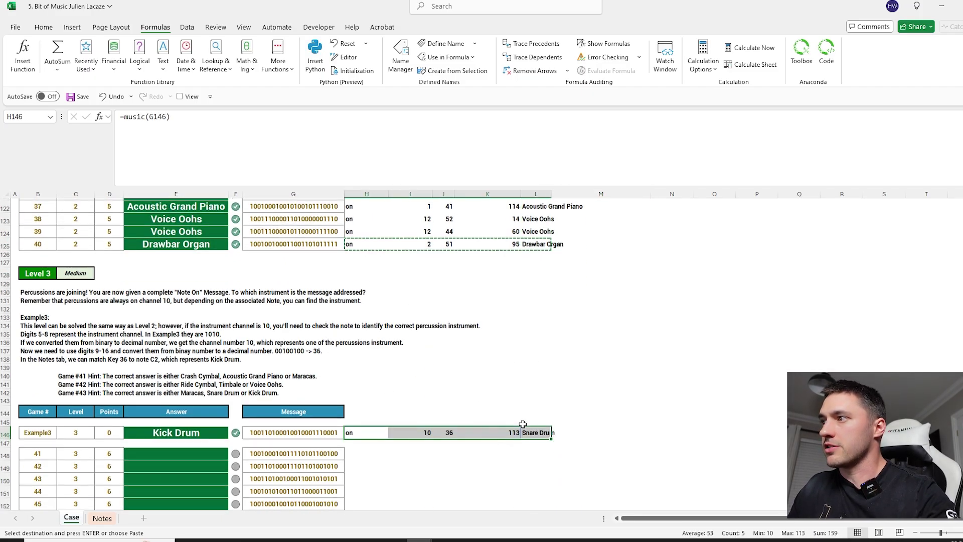
scroll(522, 426, "down", 3)
left_click(535, 365)
key("Delete")
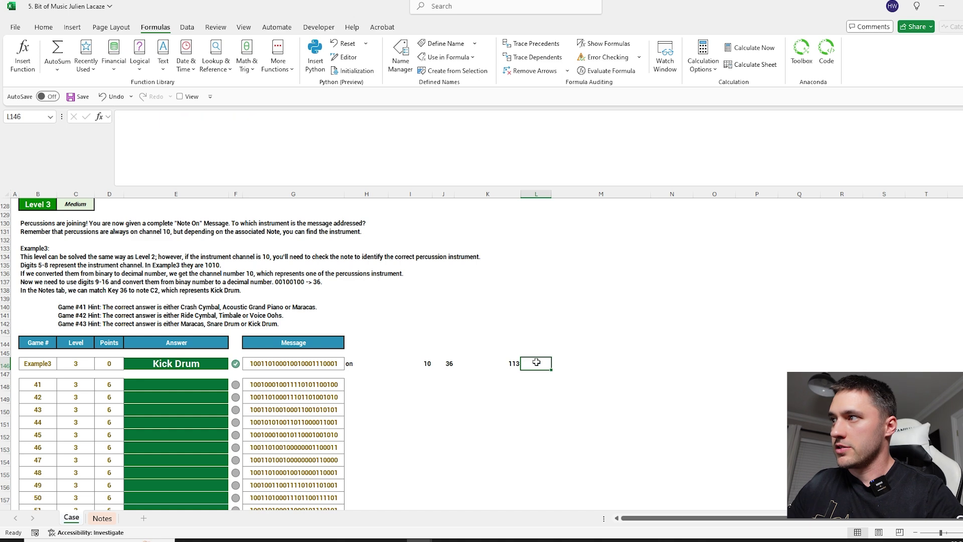
Start an XLOOKUP in L146 that looks up key J146 in Notes!$C$5:$C$103
type("=")
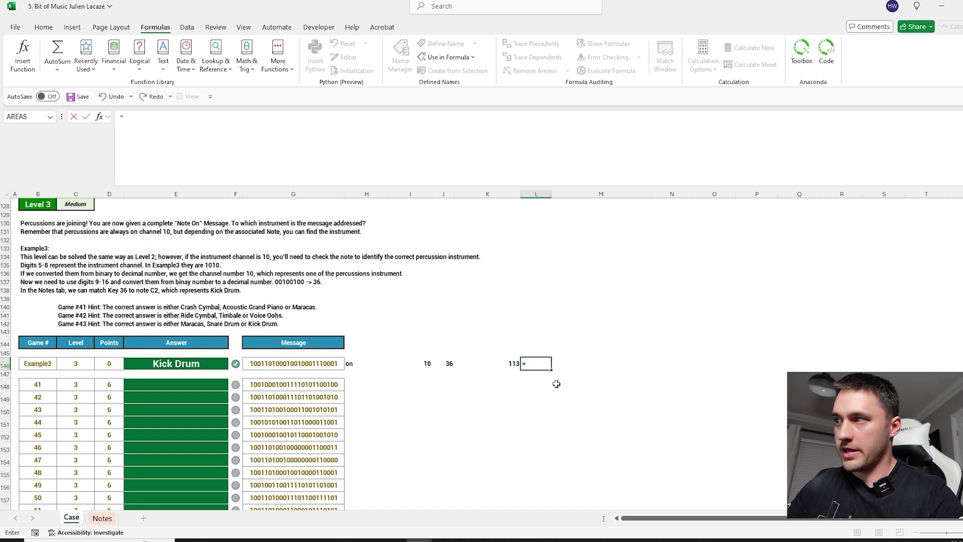
type("XLOOKUP(")
key("Left")
key("Left")
type(",")
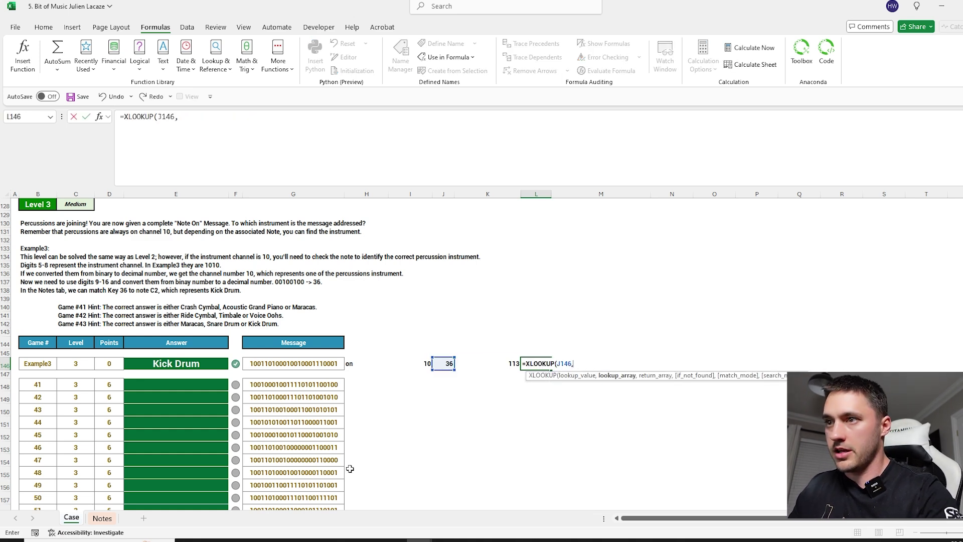
left_click(103, 518)
left_click(61, 386)
key("ctrl+Up")
key("Down")
key("ctrl+shift+Down")
key("F4")
Complete the L146 lookup with return range Notes!$B$5:$B$103 and fill the H146:L146 formulas down the Level 3 rows
type(",")
left_click(43, 390)
key("ctrl+Up")
key("Down")
key("ctrl+shift+Down")
key("F4")
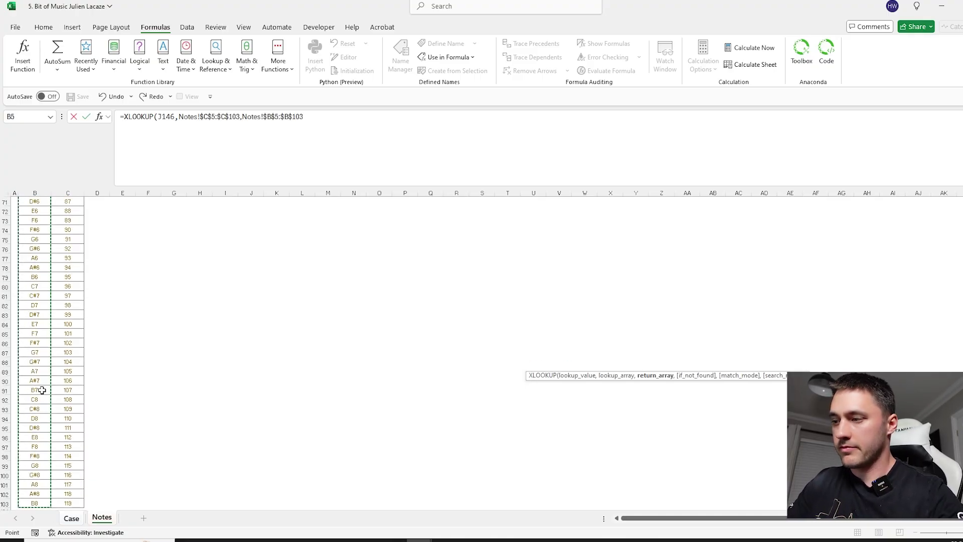
key("Tab")
Start an IF in M146 that, when I146=10, uses XLOOKUP to find note L146 in $M$17:$M$29
type("=IF(")
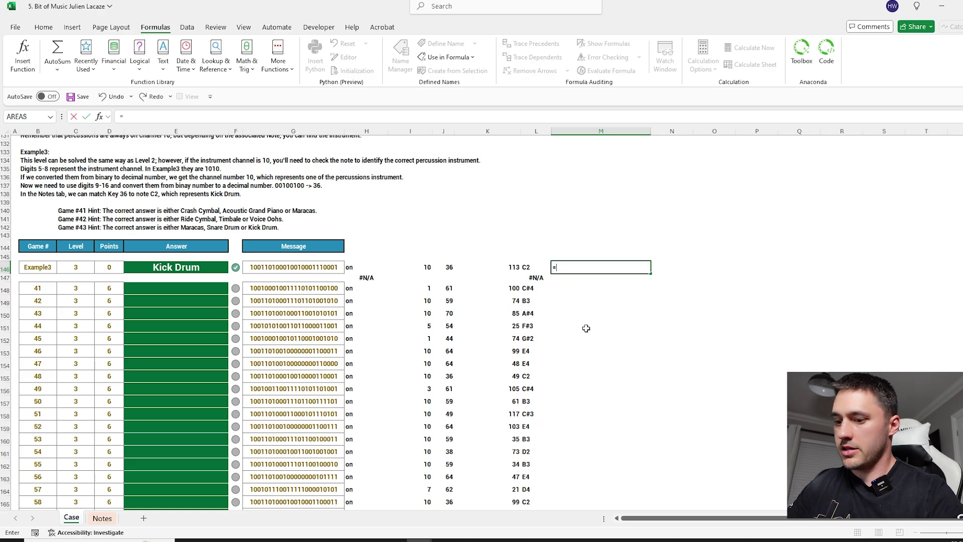
key("Left")
key("Left")
key("Left")
key("Left")
type("=10,xlookup(")
key("Left")
type(",")
scroll(586, 326, "up", 20)
scroll(587, 326, "up", 8)
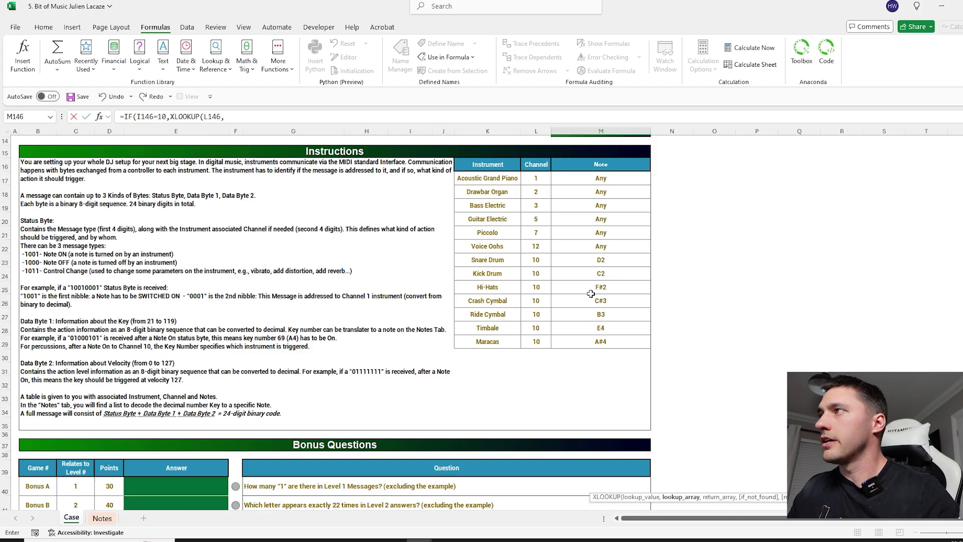
left_click_drag(595, 178, 579, 342)
key("F4")
Set $K$17:$K$29 as the return range of the percussion lookup in the M146 formula
type(",")
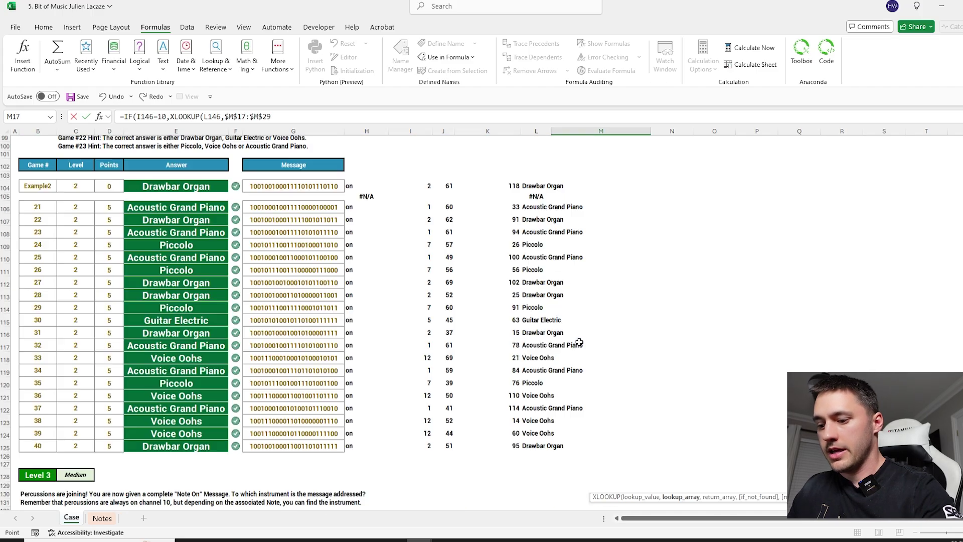
scroll(495, 262, "up", 20)
left_click(495, 262)
key("ctrl+shift+Down")
key("F4")
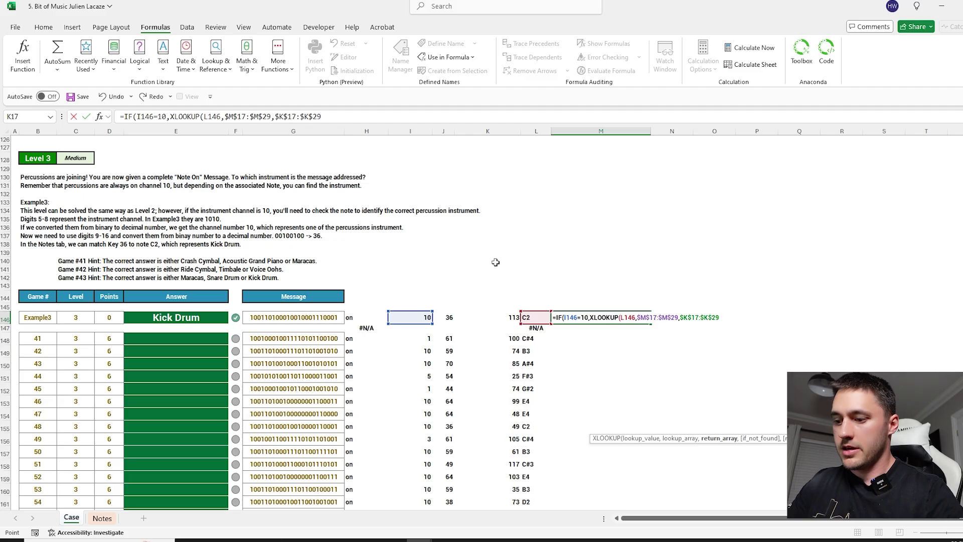
Add a false branch to the IF in M146 with an XLOOKUP that finds channel I146 in $L$17:$L$29
type("),XL")
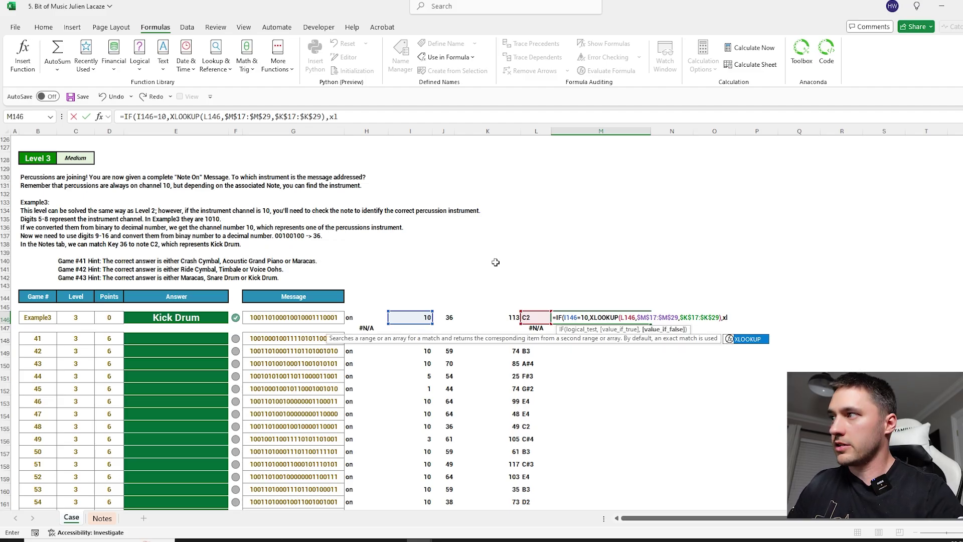
key("Tab")
left_click(413, 319)
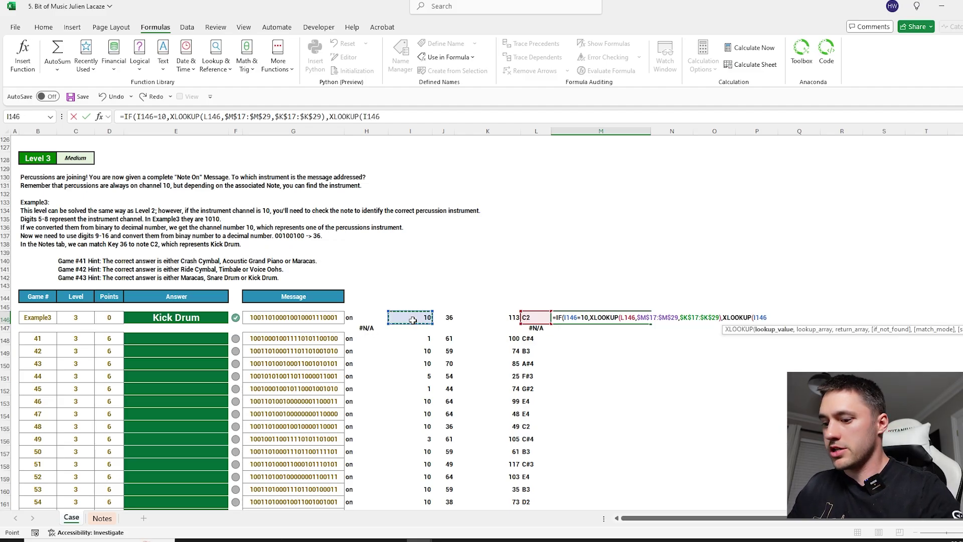
type(",")
scroll(573, 303, "up", 15)
scroll(573, 302, "up", 20)
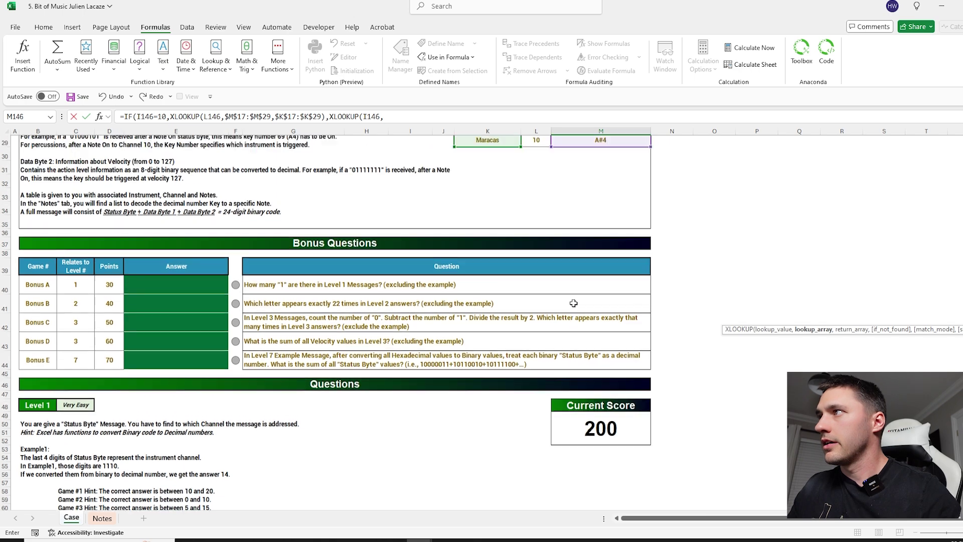
left_click(540, 232)
left_click_drag(544, 238, 535, 394)
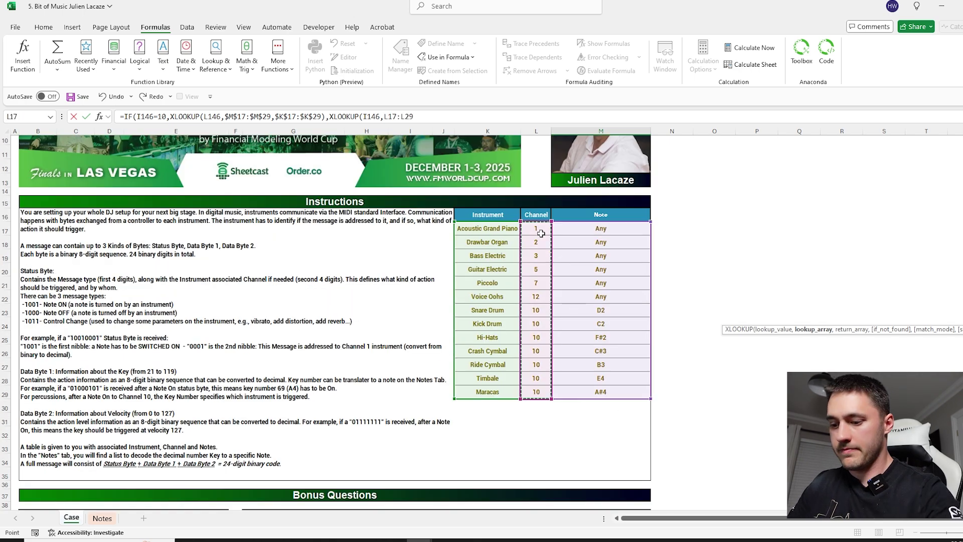
key("F4")
type(",")
Complete the channel lookup in M146 with return range K17:K29 and fill the formula down the Level 3 rows
scroll(515, 247, "up", 20)
scroll(515, 247, "up", 2)
left_click(490, 374)
key("ctrl+shift+Down")
key("Return")
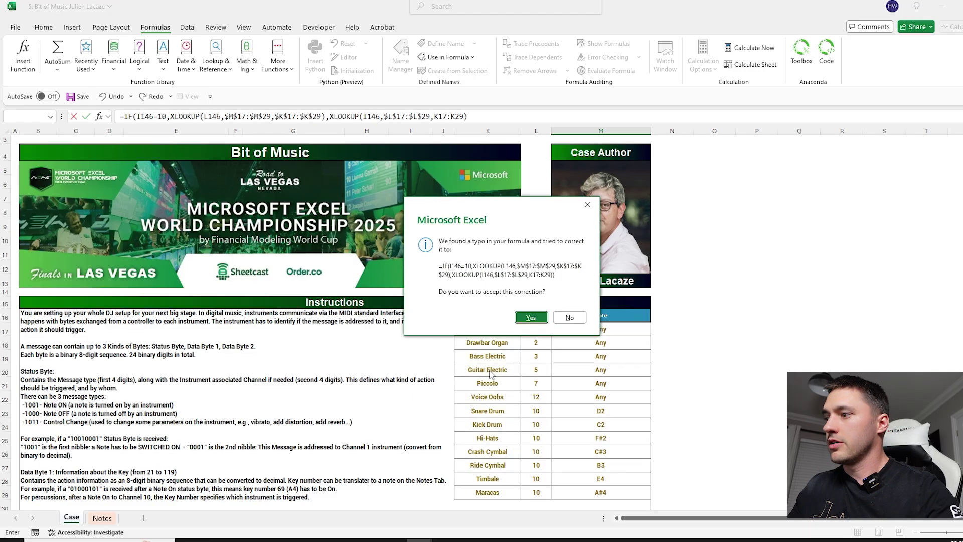
left_click(565, 316)
left_click(453, 330)
left_click(572, 330)
left_click_drag(651, 336, 620, 458)
left_click(599, 217)
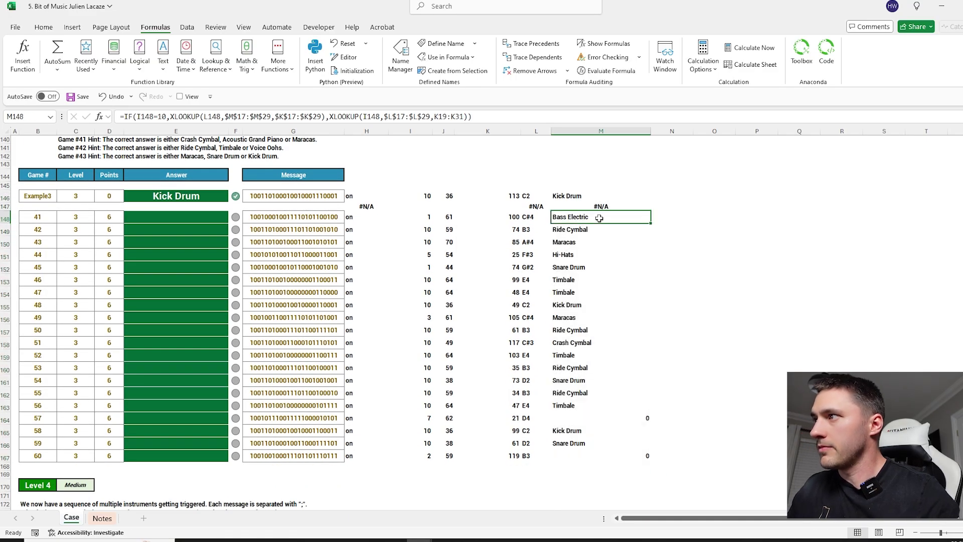
Make the channel lookup's return range in M146 absolute as $K$17:$K$29 and refill the formula down the Level 3 rows
left_click(601, 197)
left_click(439, 115)
key("F4")
left_click(416, 116)
key("F4")
key("F4")
key("F4")
key("F4")
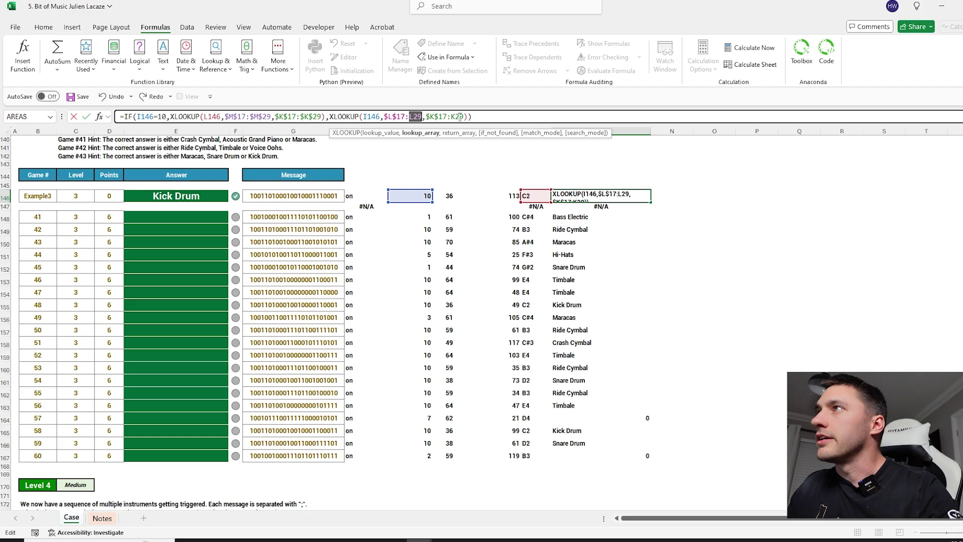
left_click(453, 116)
key("F4")
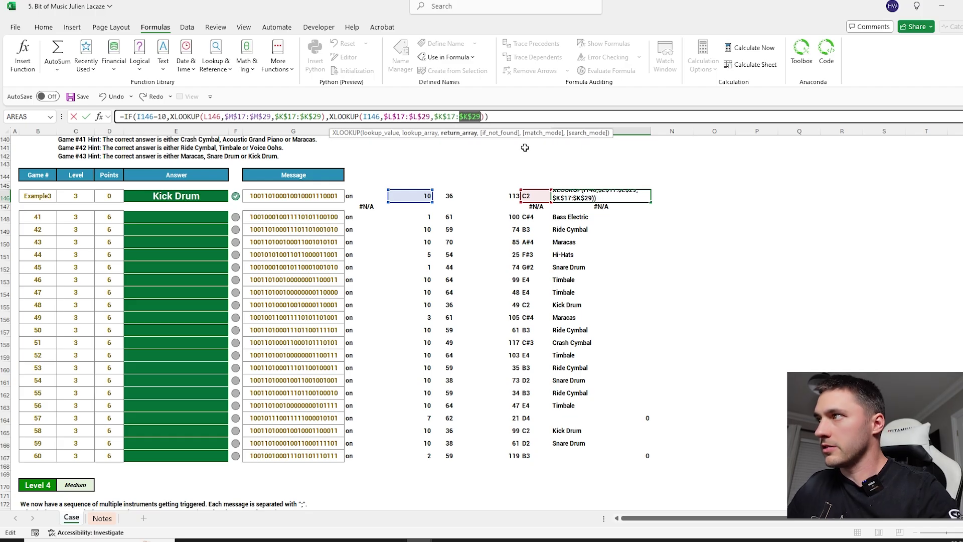
key("Return")
left_click(636, 195)
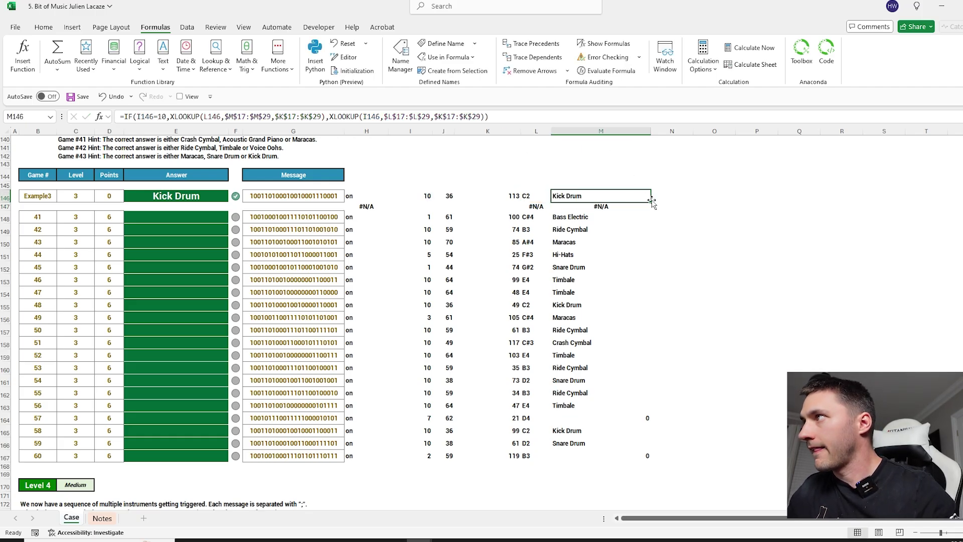
double_click(651, 200)
Copy the instrument results from M148:M167 and paste them as values into the Level 3 answers starting at E148
left_click(604, 216)
key("ctrl+shift+Down")
key("ctrl+c")
left_click(193, 217)
key("ctrl+shift+v")
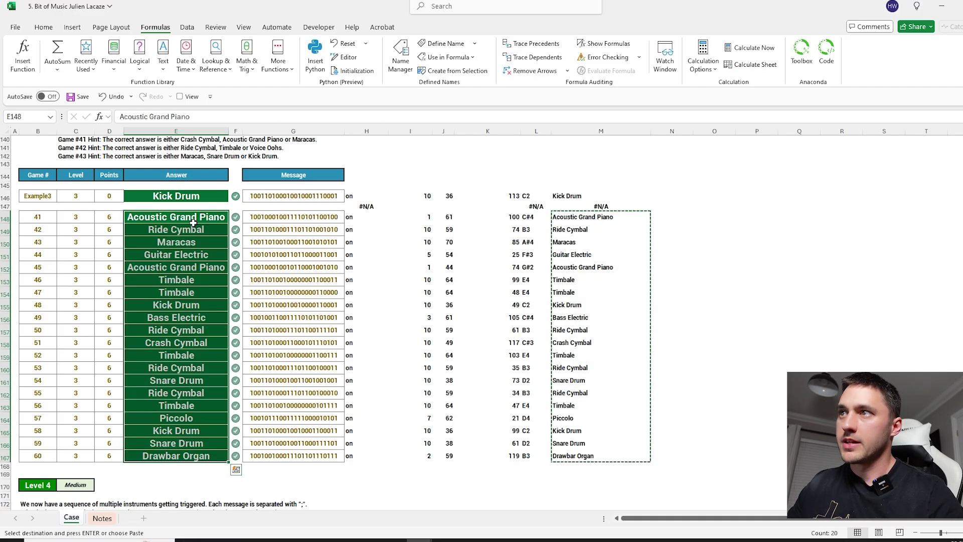
Review the Level 4 instructions and example message, add a new worksheet, and enter example4 in its A1
scroll(423, 260, "down", 8)
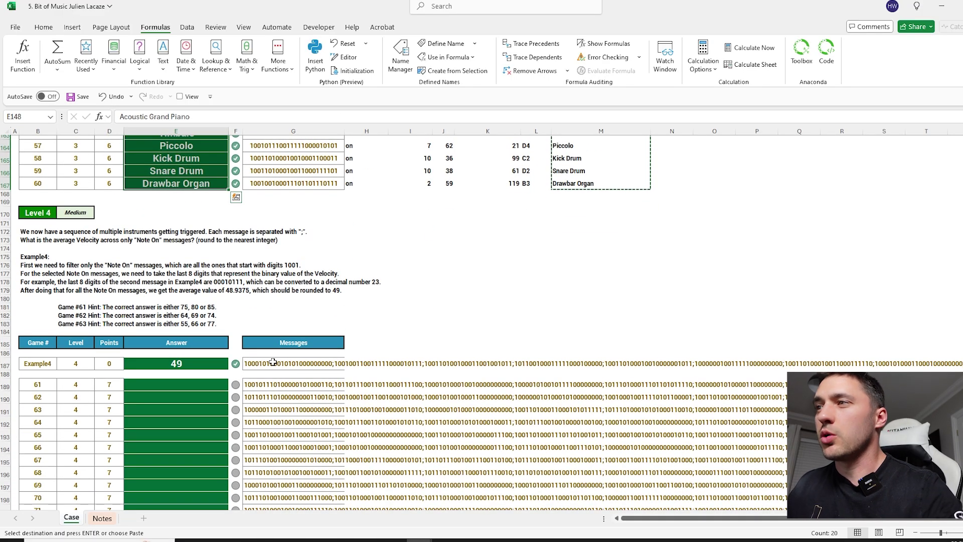
scroll(312, 360, "down", 2)
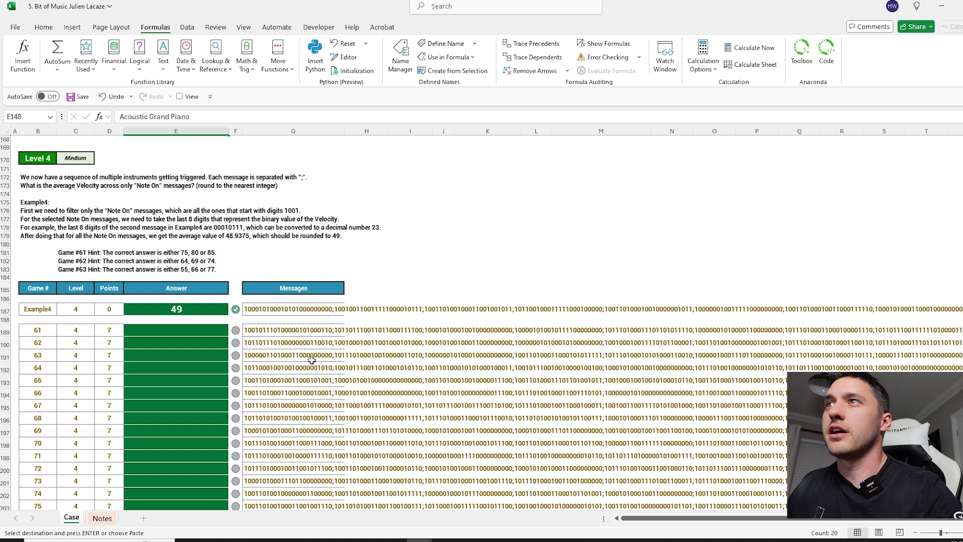
left_click(303, 309)
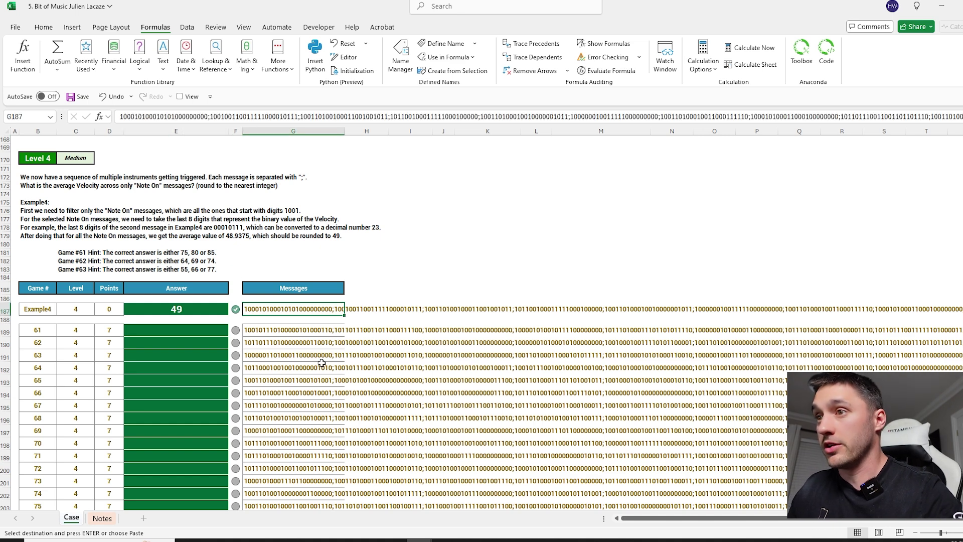
left_click(143, 518)
type("ex")
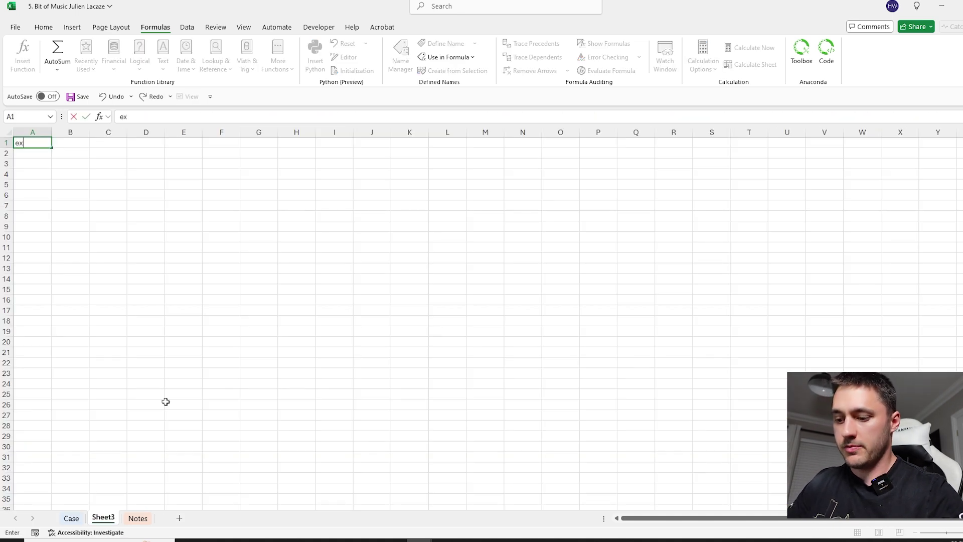
key("Tab")
Enter an XLOOKUP in B1 that finds A1 in Case!B:B and returns the message from Case!G:G
type("=XLOOKUP(")
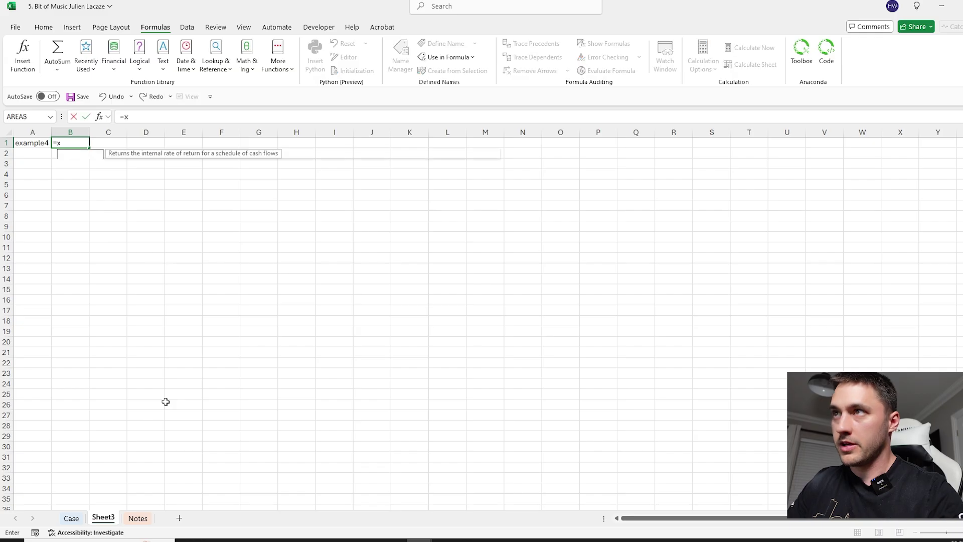
key("Left")
type(",")
left_click(71, 518)
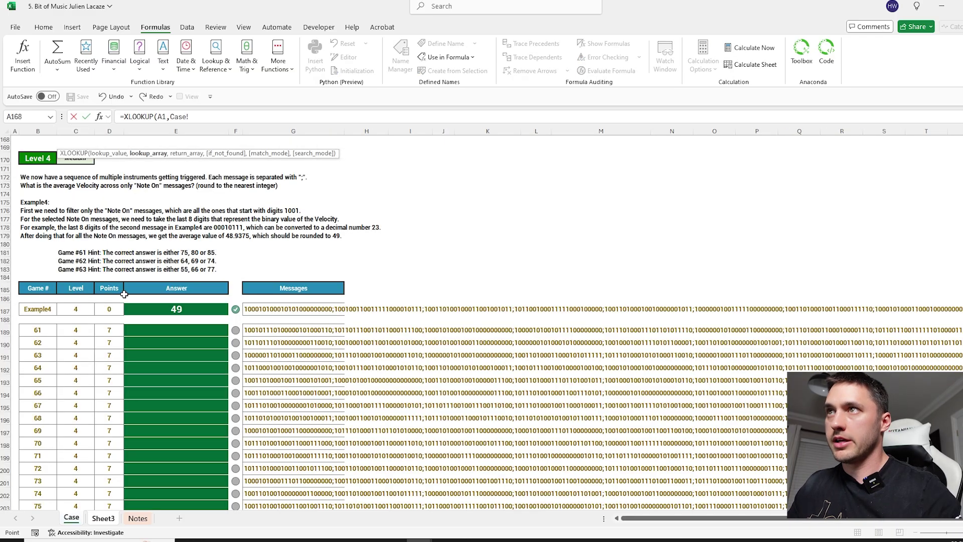
left_click(48, 130)
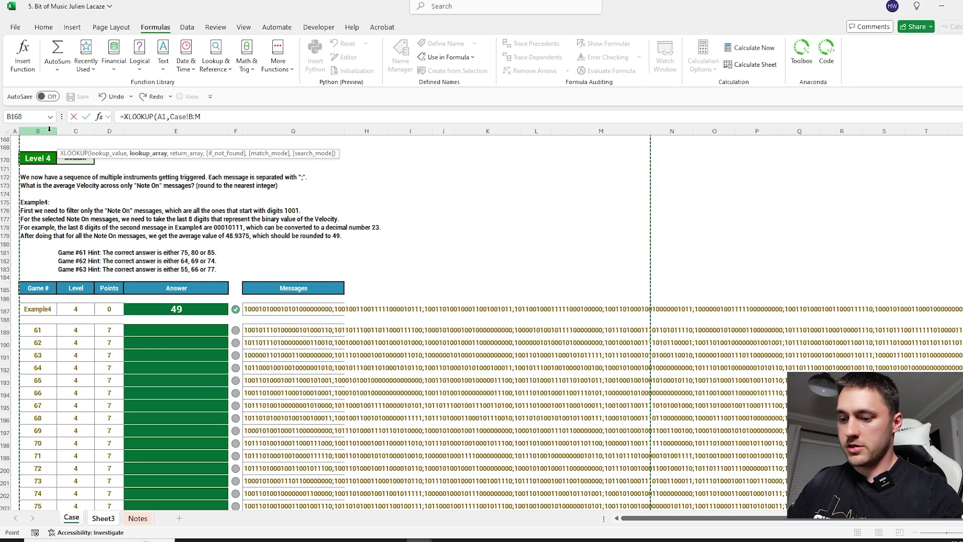
type(",")
left_click(279, 131)
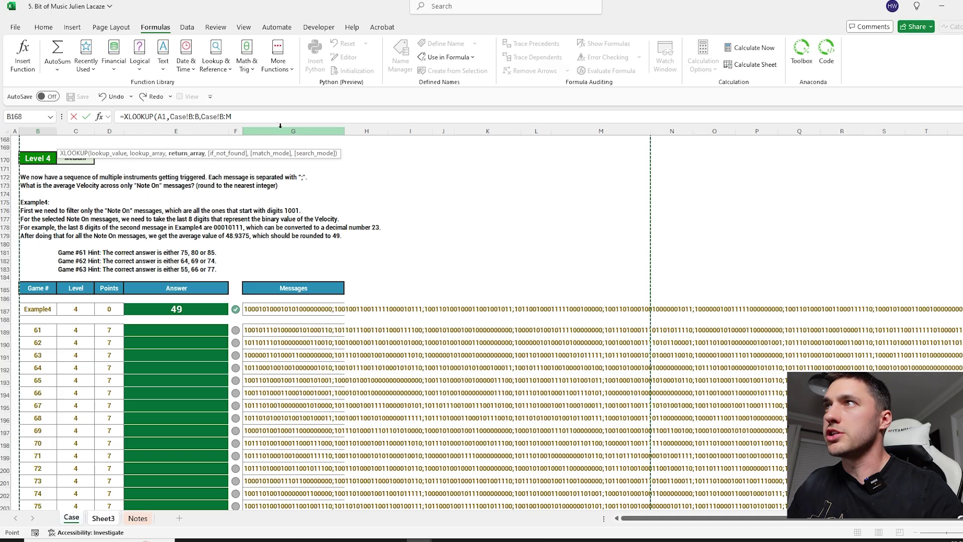
type(":g)")
key("Return")
Enter a TEXTSPLIT in A4 that splits the messages in B1 at each ";"
left_click(37, 172)
type("=texts")
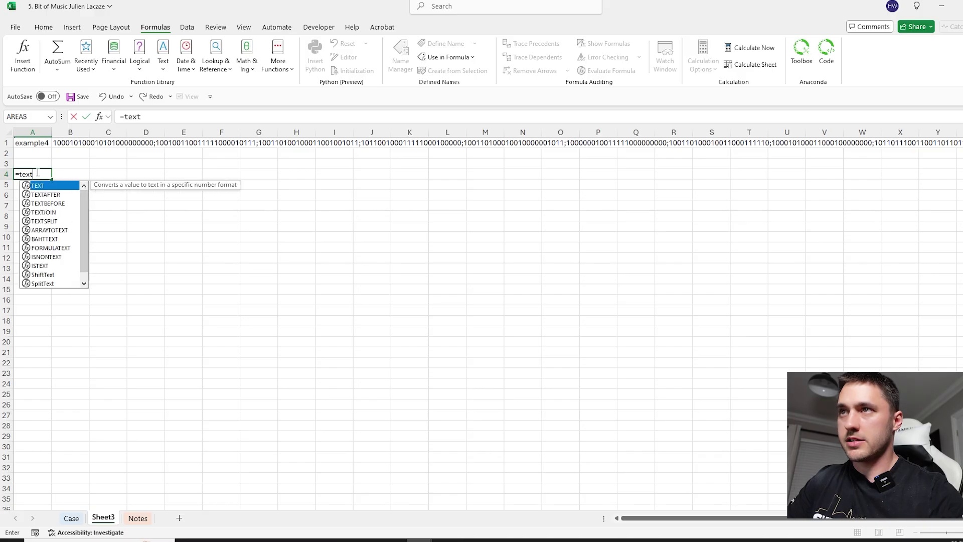
key("Tab")
left_click(66, 143)
type(",\";\")")
key("Return")
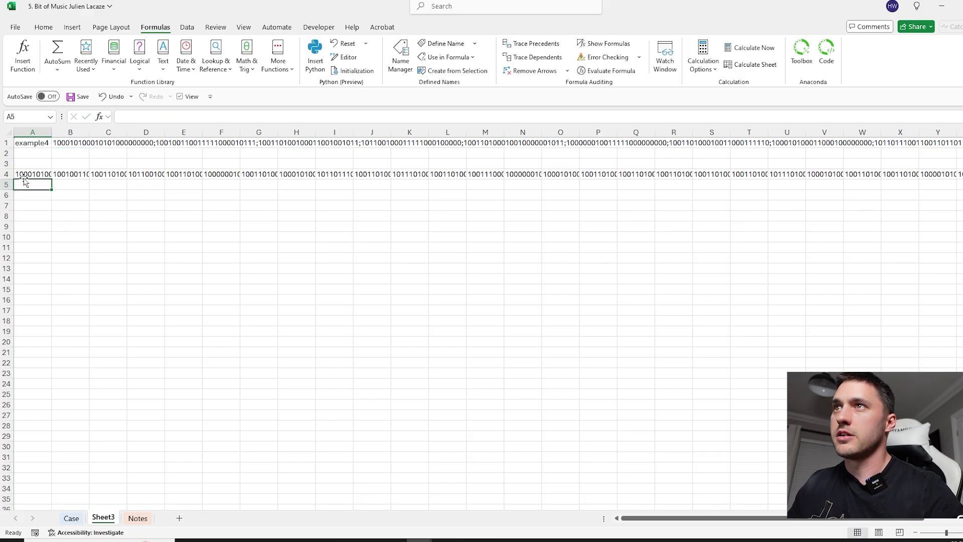
Change the TEXTSPLIT in A4 to use ";" as the row delimiter so the messages list vertically
left_click(41, 172)
left_click(179, 116)
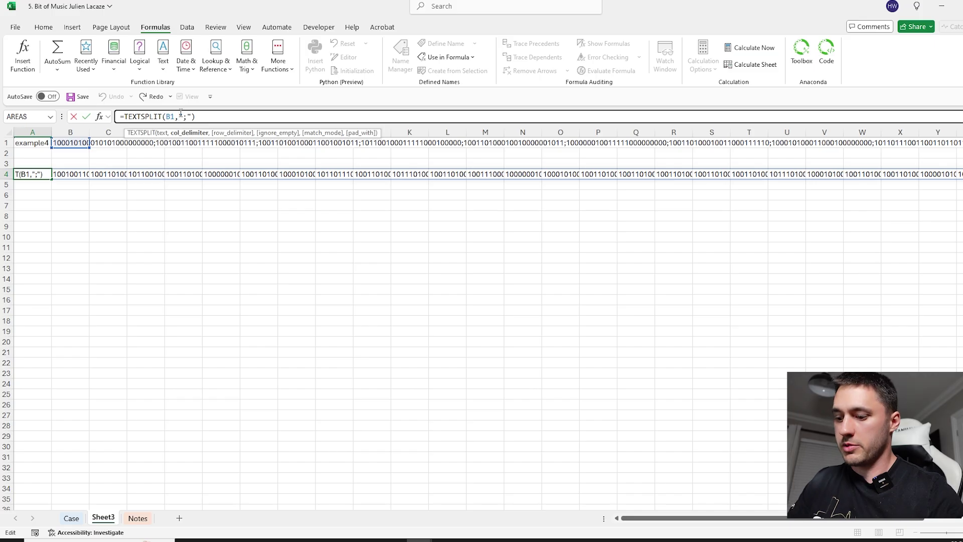
type(",")
key("Return")
Decode A4 with the music function in B4 and fill the formula down to B33
left_click(78, 174)
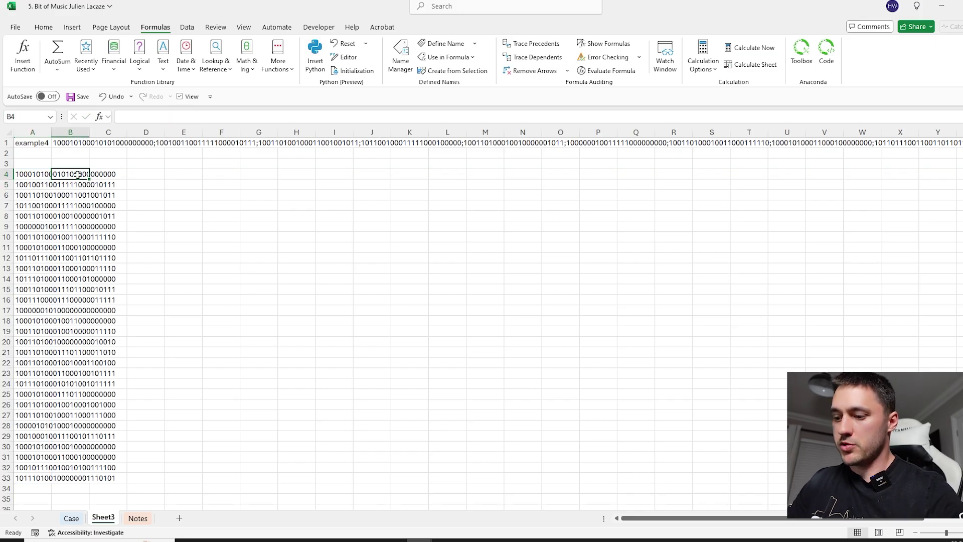
type("=music(")
left_click(27, 174)
key("Return")
left_click(23, 186)
key("ctrl+Down")
key("Right")
key("ctrl+shift+Up")
key("ctrl+d")
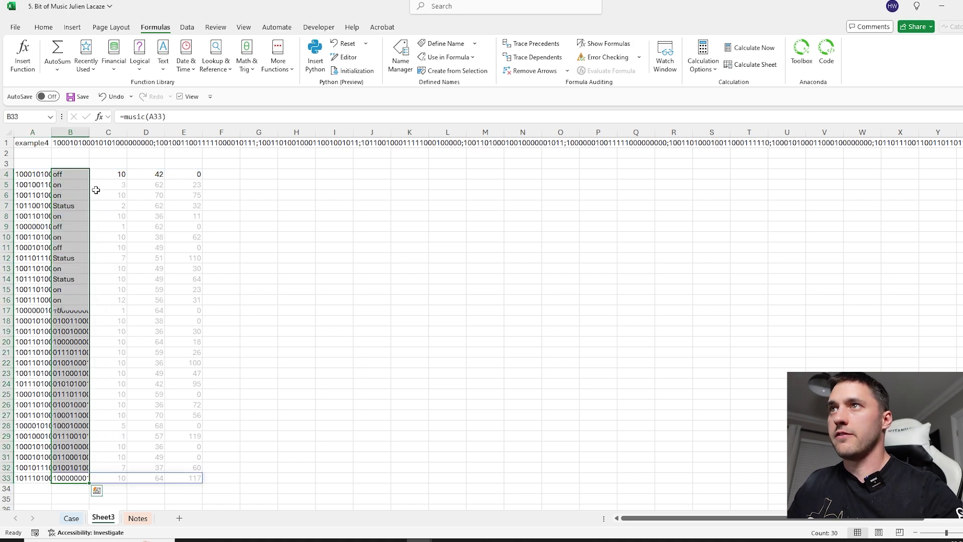
left_click_drag(198, 174, 194, 479)
left_click_drag(54, 174, 69, 310)
Start an AVERAGEIFS in H4 with the velocities E4:E33 as the average range
left_click(311, 175)
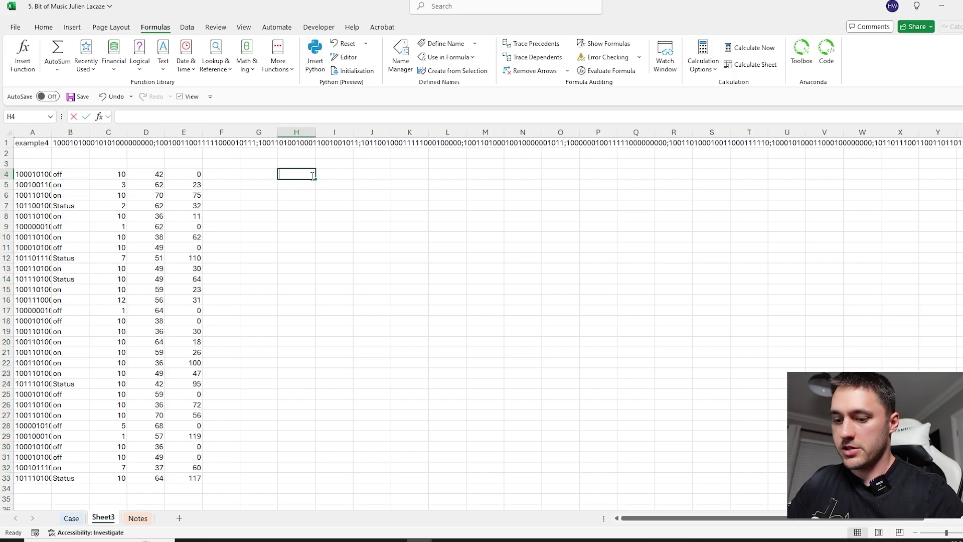
type("=aver")
key("Down")
key("Down")
key("Down")
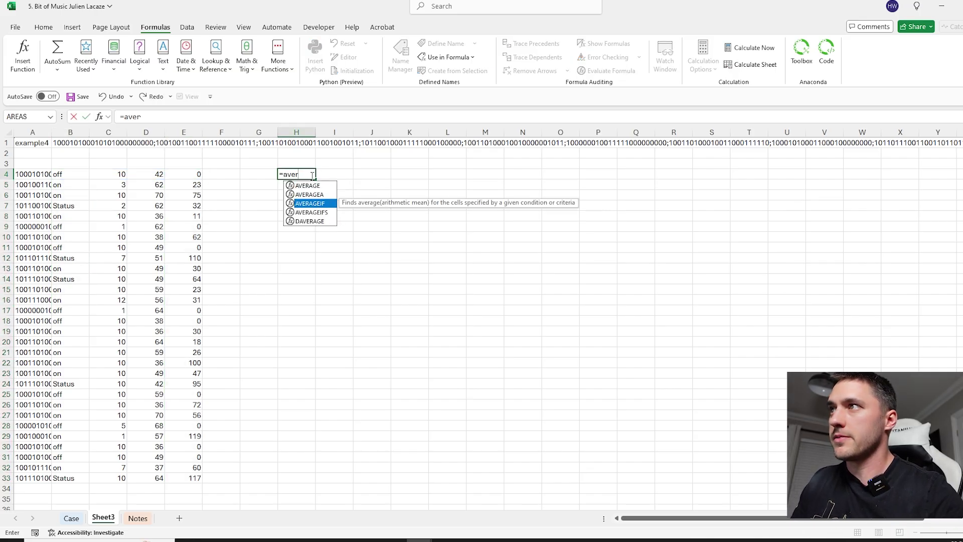
key("Tab")
left_click(197, 174)
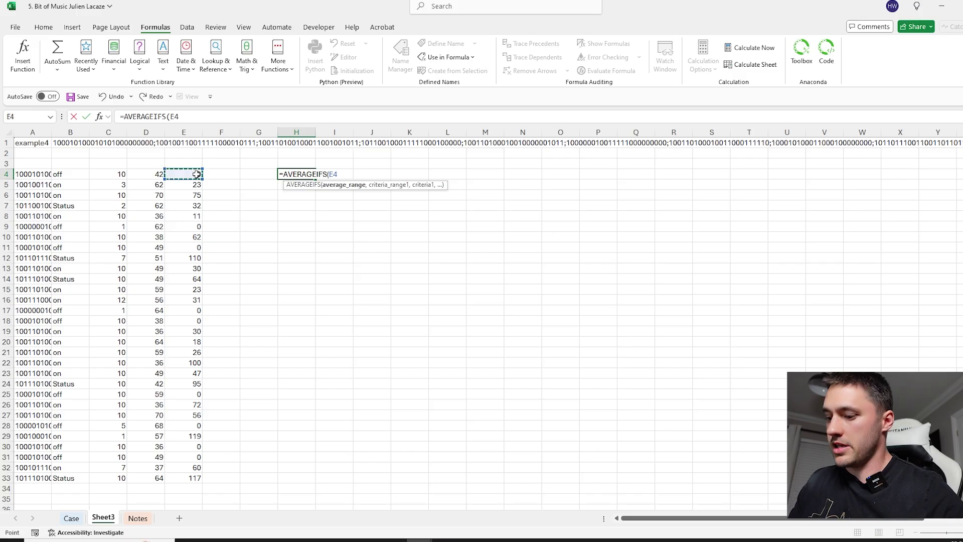
key("ctrl+shift+Down")
type(",")
Complete the AVERAGEIFS in H4 with criteria range B4:B33 and criterion "on"
left_click(115, 176)
key("Left")
key("ctrl+shift+Down")
type(",")
key("Return")
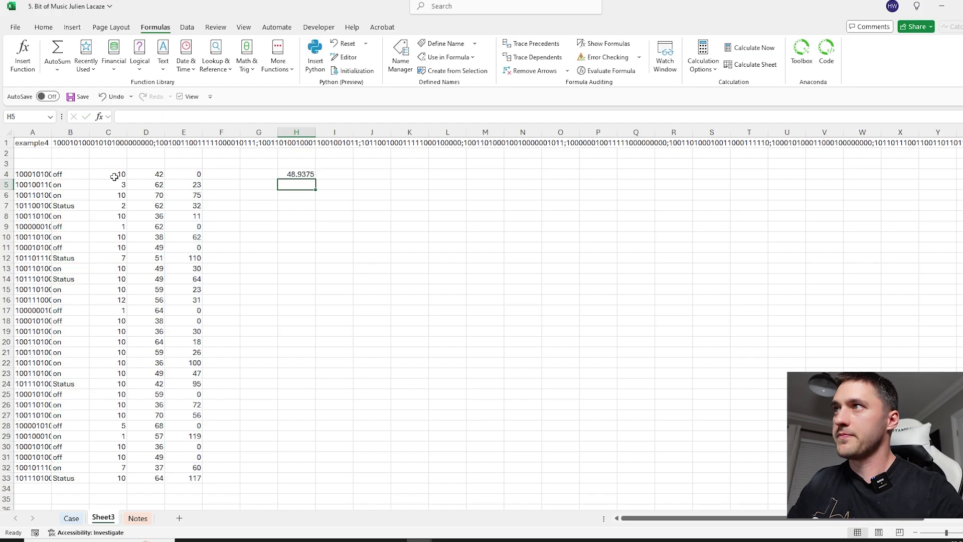
Wrap the AVERAGEIFS in H4 in ROUND with 0 decimal digits
left_click(312, 173)
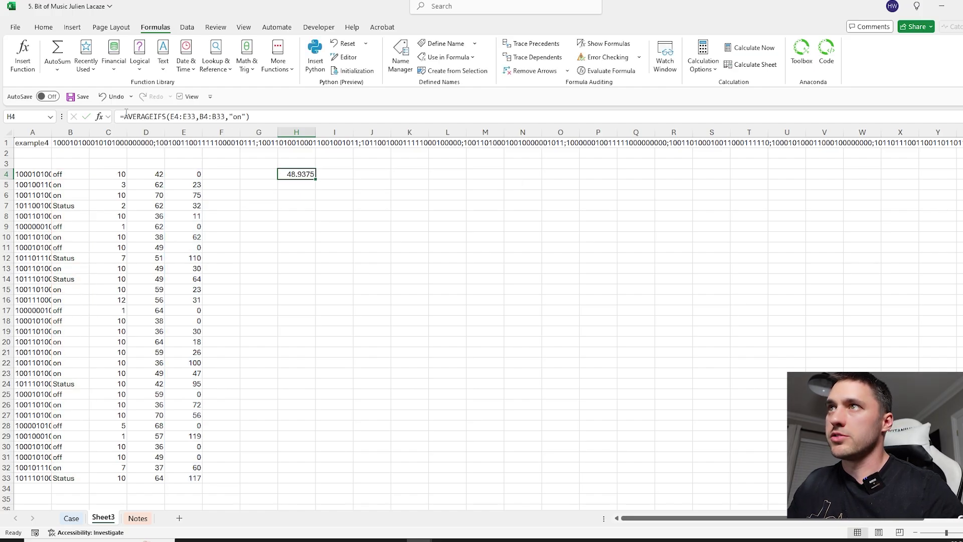
left_click(124, 115)
type("ROUND(")
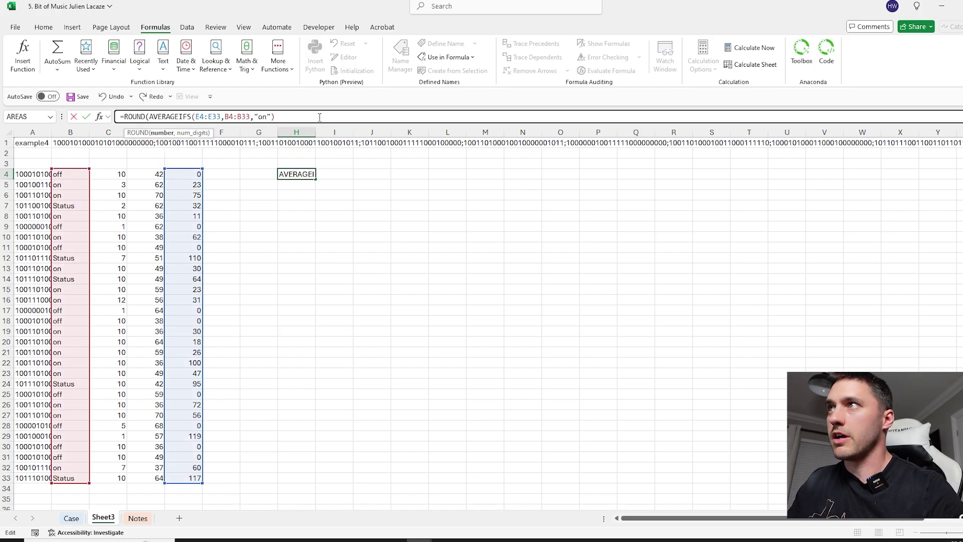
type("0")
key("Return")
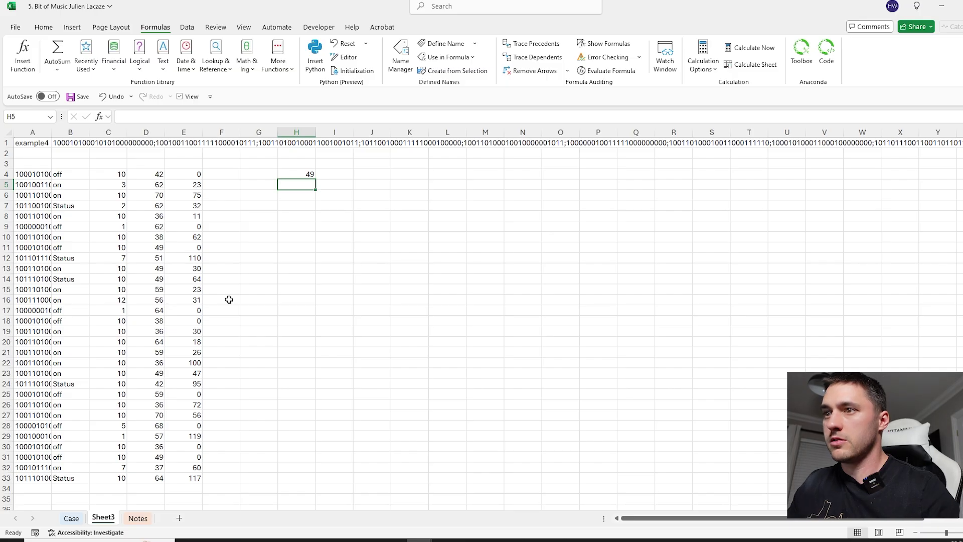
Copy game numbers 61 to 80 from the Case sheet's Level 4 table and paste them on Sheet3 starting at G5
left_click(79, 516)
left_click(43, 332)
key("ctrl+shift+Down")
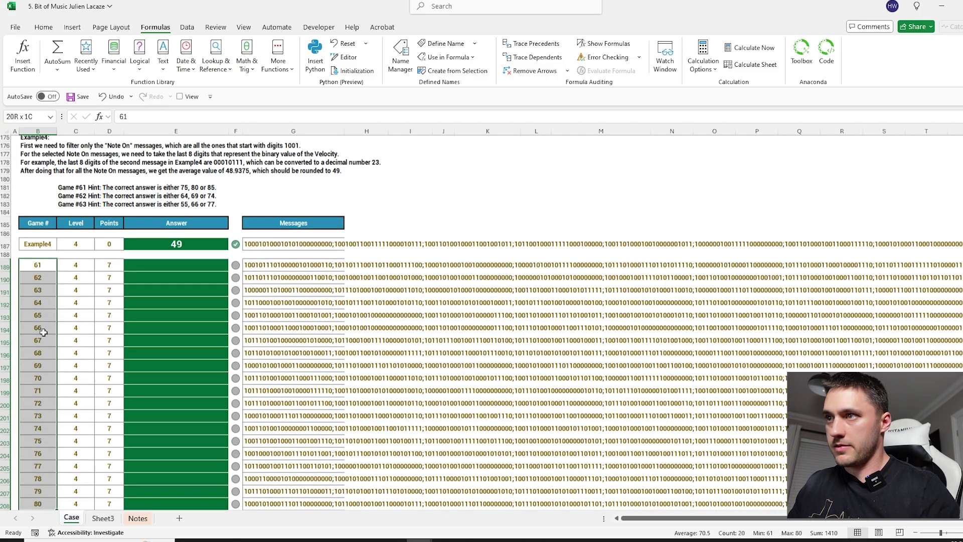
key("ctrl+c")
key("ctrl+Page_Down")
left_click(256, 187)
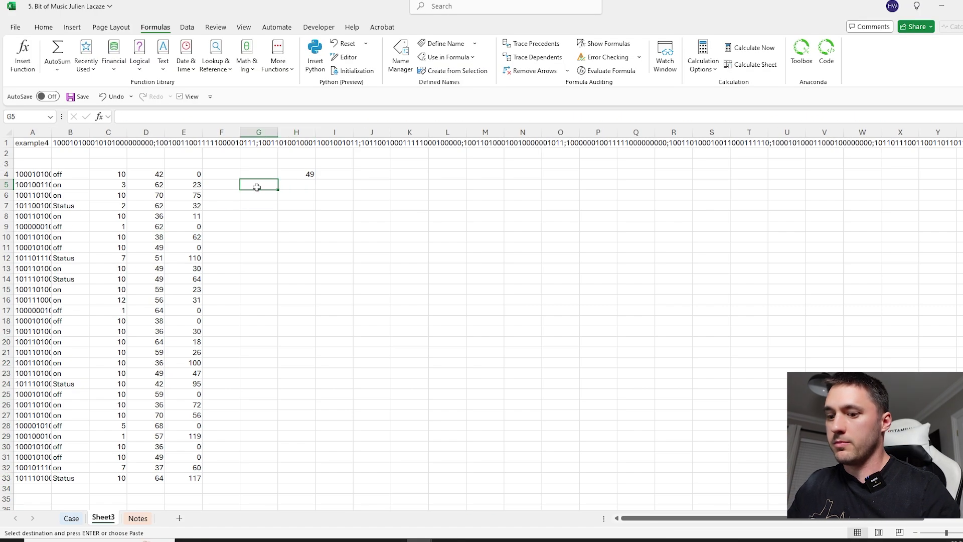
key("ctrl+v")
Create a what-if data table over G4:H24 with A1 as the column input cell
left_click_drag(259, 174, 295, 202)
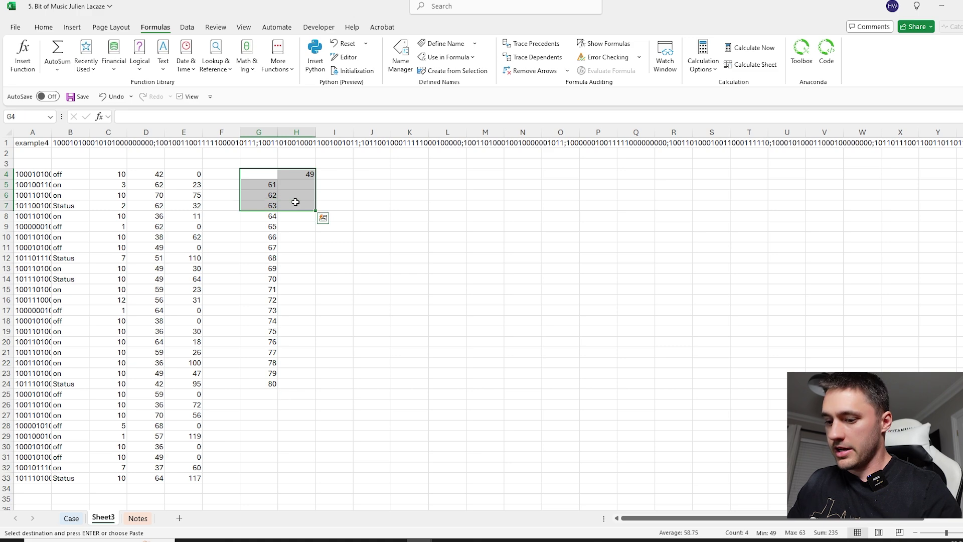
key("ctrl+shift+Down")
key("alt+a")
key("w")
key("t")
left_click(46, 144)
key("Return")
Copy the data table results from H5:H24 into the Level 4 answers on the Case sheet starting at E189
left_click(296, 184)
key("ctrl+shift+Down")
key("ctrl+c")
left_click(71, 518)
left_click(203, 259)
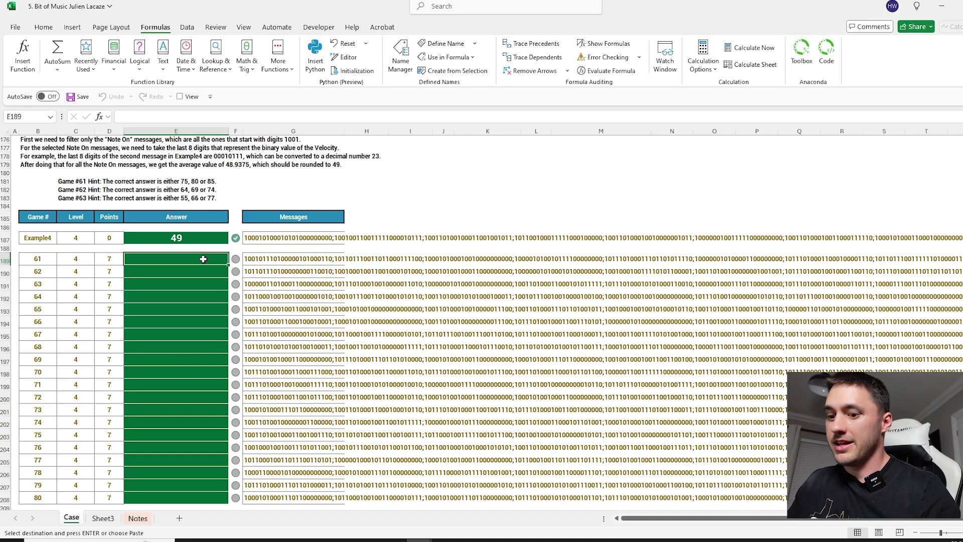
key("ctrl+v")
scroll(315, 298, "down", 10)
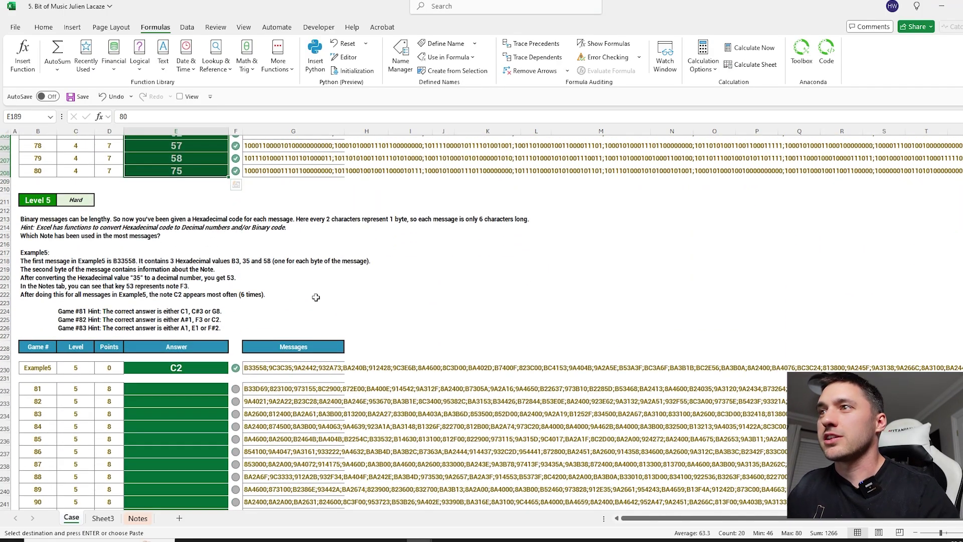
Switch to Sheet3 and change the lookup key in A1 to example5
scroll(170, 434, "up", 1)
scroll(201, 424, "down", 1)
left_click(104, 518)
left_click(196, 117)
key("BackSpace")
key("Return")
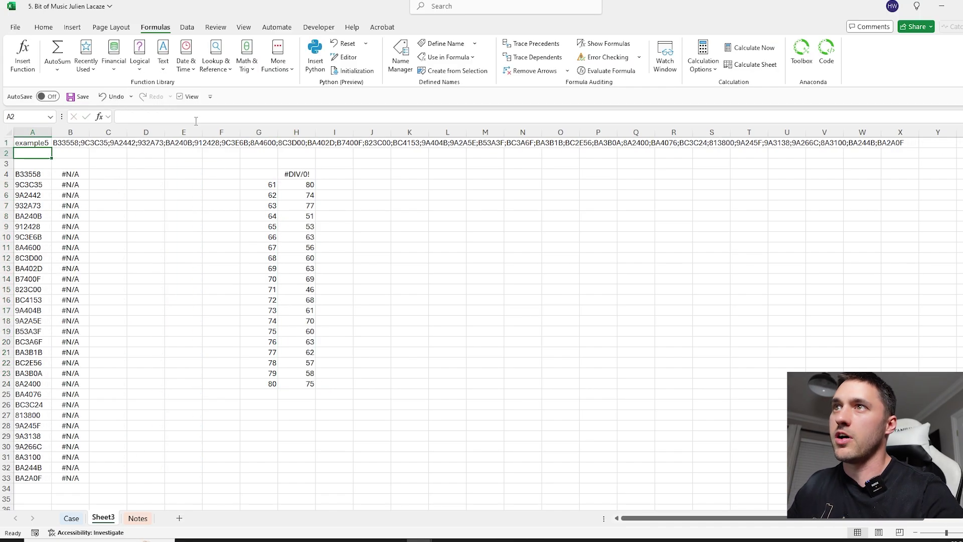
Insert a blank column before column B on Sheet3 and move the message lookup formula back into B1
left_click(28, 175)
left_click(70, 132)
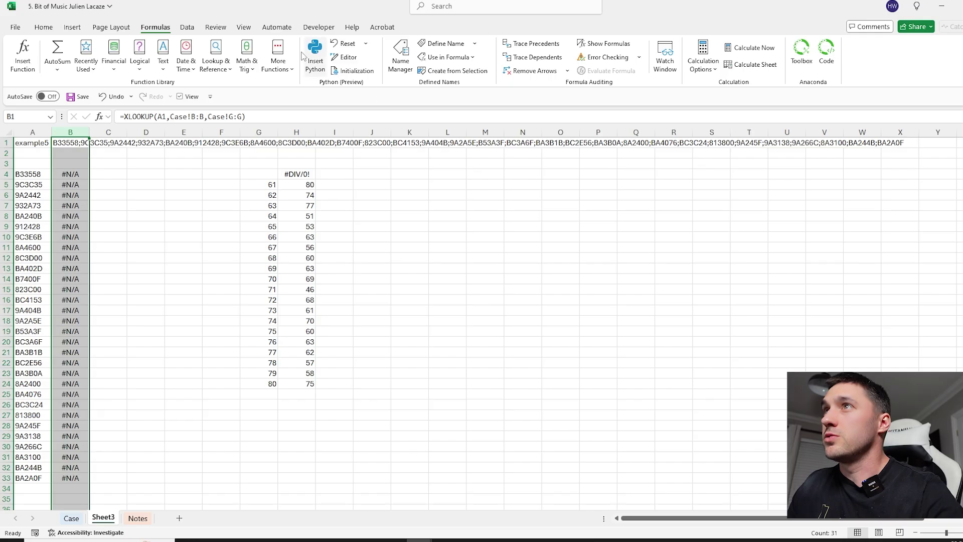
left_click(44, 27)
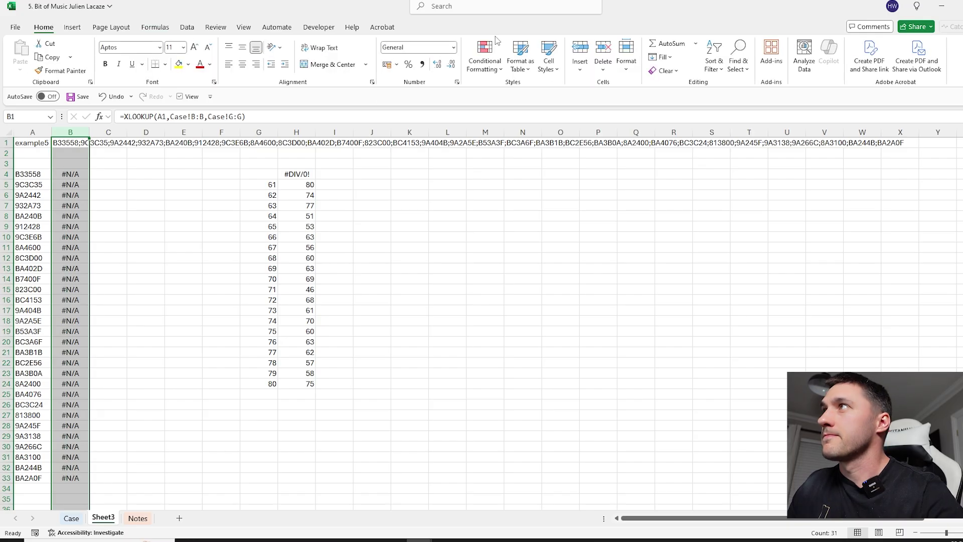
left_click(580, 50)
left_click(111, 147)
left_click_drag(111, 148, 73, 146)
Convert the hexadecimal message to decimal with =HEX2DEC(A4) in B4, and reopen that formula for editing
left_click(82, 176)
type("=")
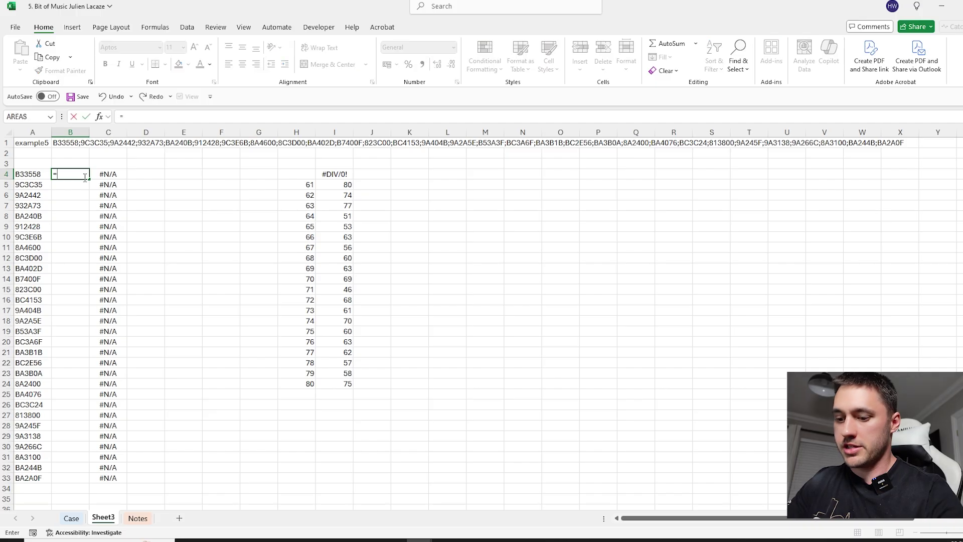
type("hex2d")
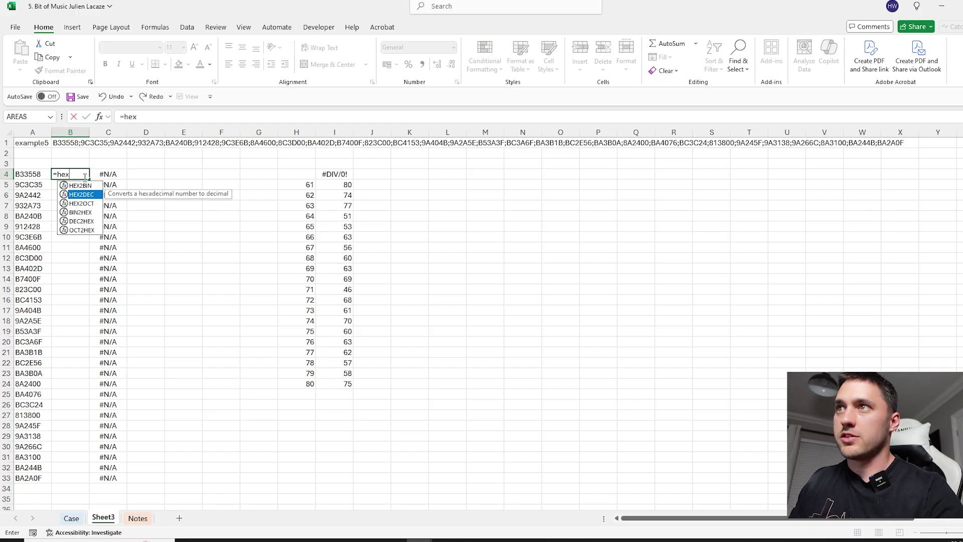
key("Tab")
key("Left")
left_click(87, 117)
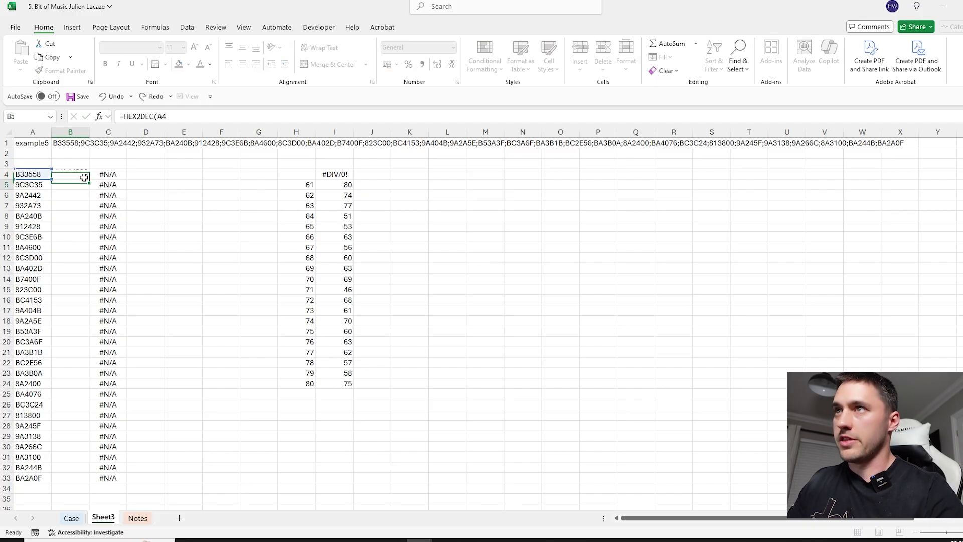
left_click(124, 116)
type("decim,")
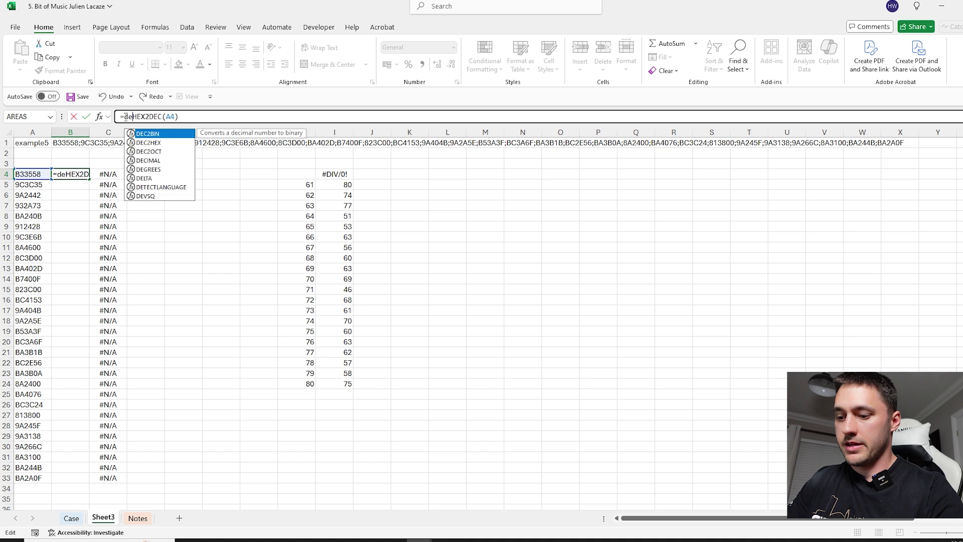
key("BackSpace")
key("BackSpace")
key("BackSpace")
key("BackSpace")
key("BackSpace")
key("BackSpace")
Wrap the HEX2DEC formula in B4 in BASE with radix 2 and fill it down to B33
type("base")
key("Tab")
left_click(204, 116)
type(",2")
key("Return")
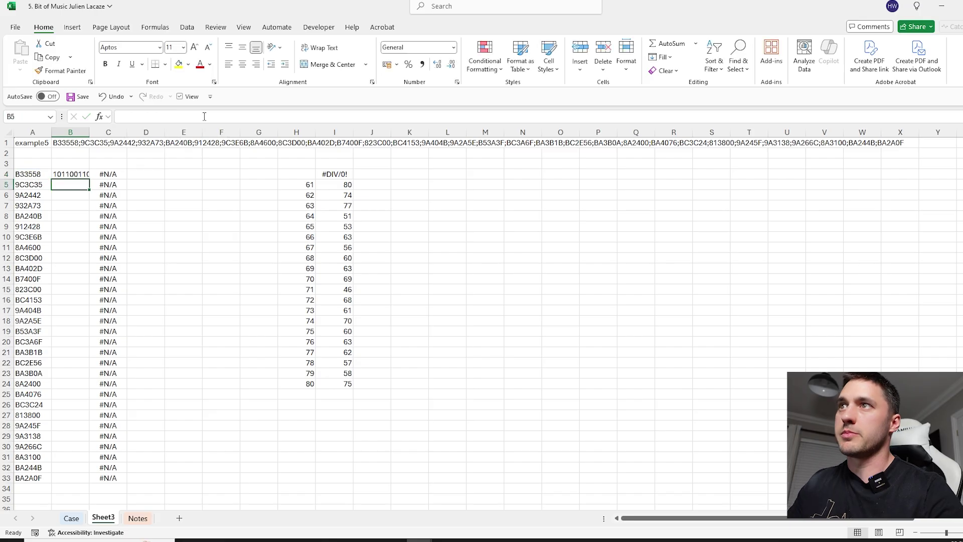
left_click(88, 178)
double_click(89, 178)
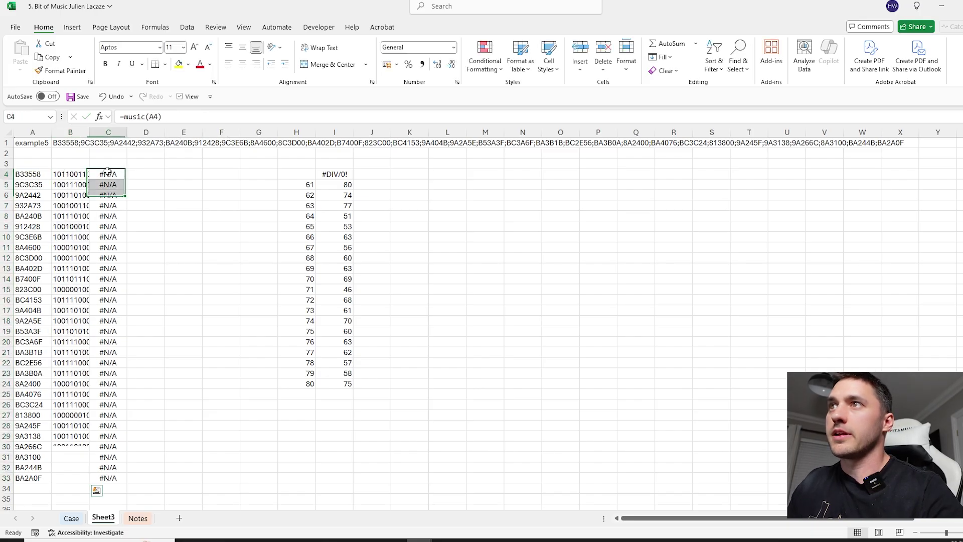
Point the music formula in C4 to the binary message in B4 and fill it down to C33
double_click(101, 174)
key("Return")
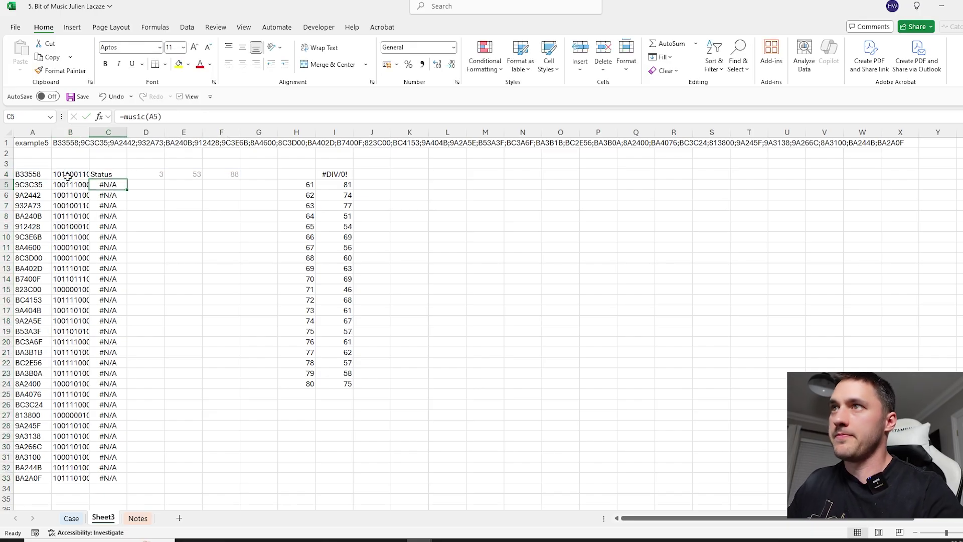
left_click(123, 177)
left_click_drag(127, 180, 127, 483)
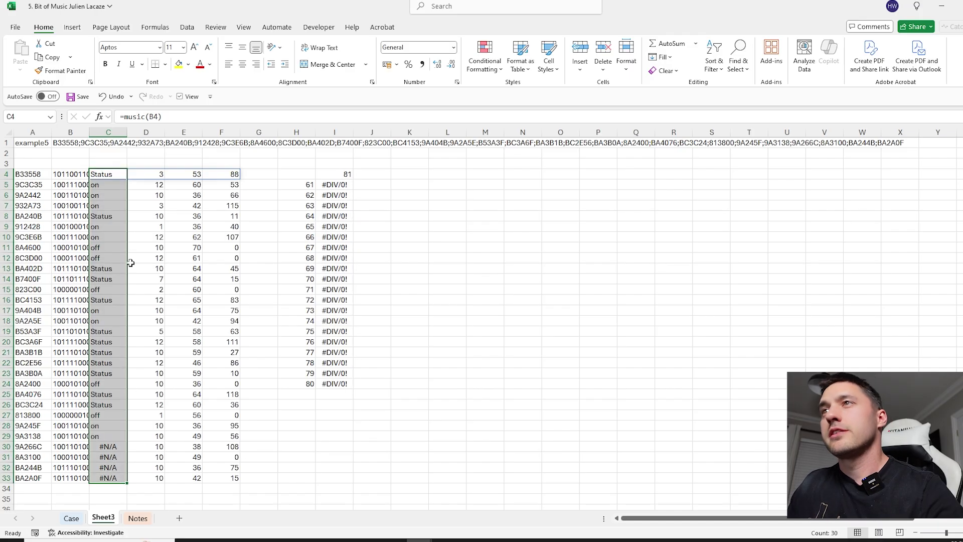
Check the formulas in A4 and B4, and widen column B to fit the full binary messages
left_click(32, 177)
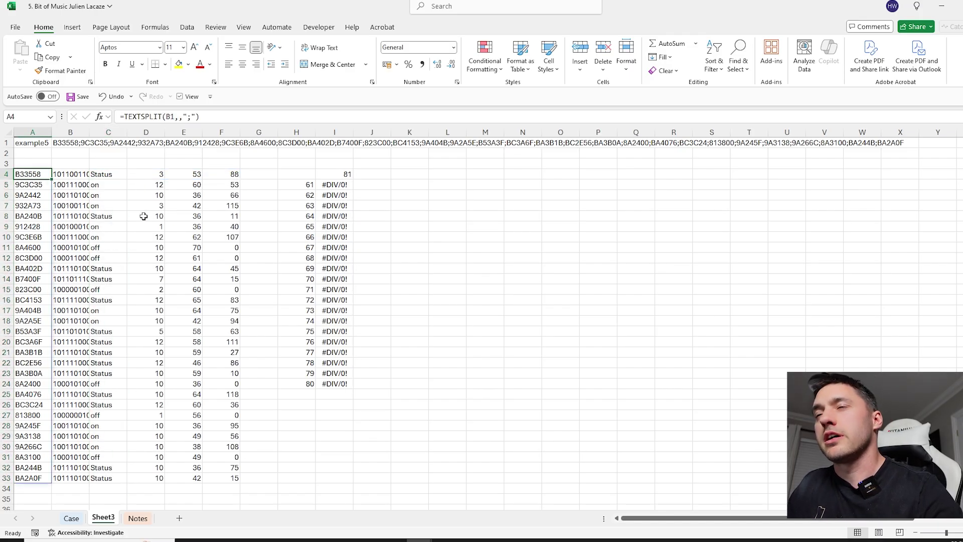
left_click(80, 177)
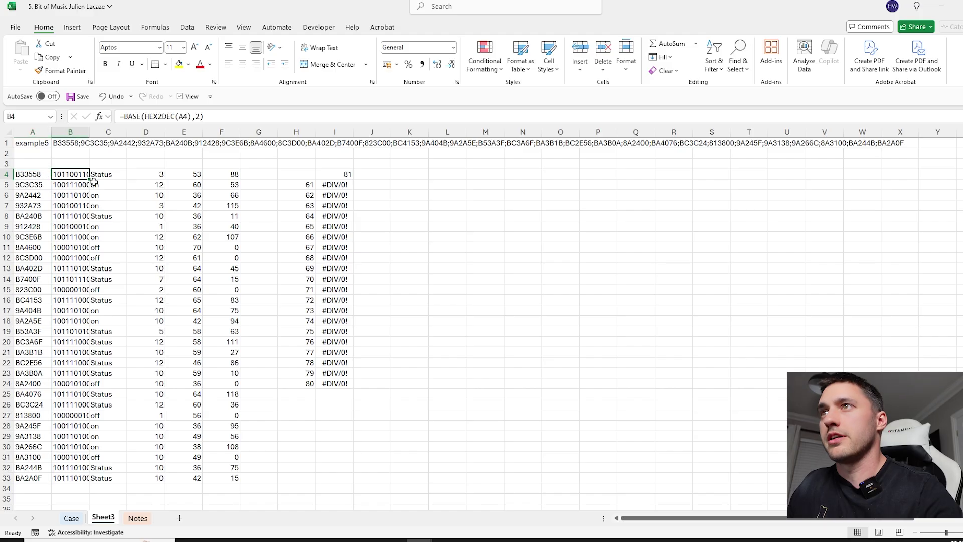
left_click_drag(89, 132, 118, 132)
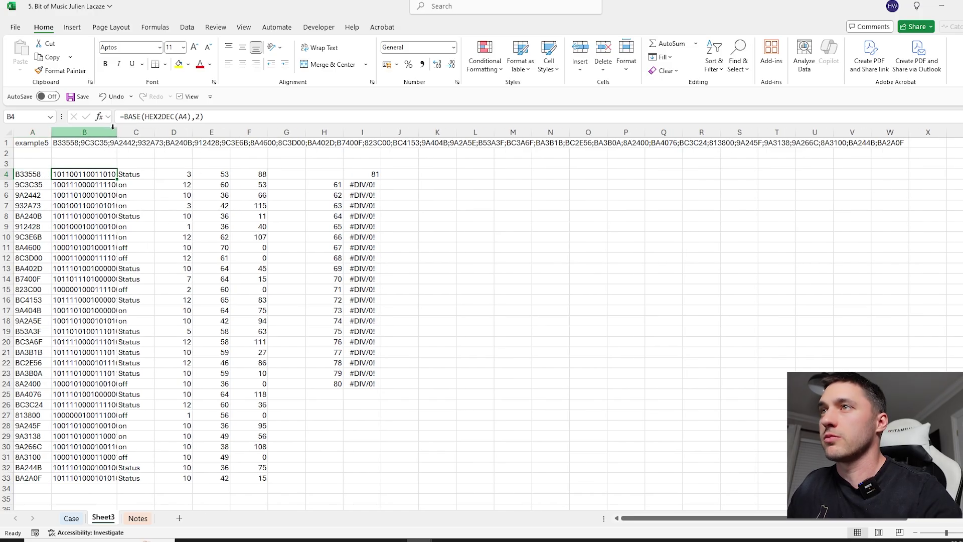
double_click(117, 133)
left_click_drag(931, 132, 161, 169)
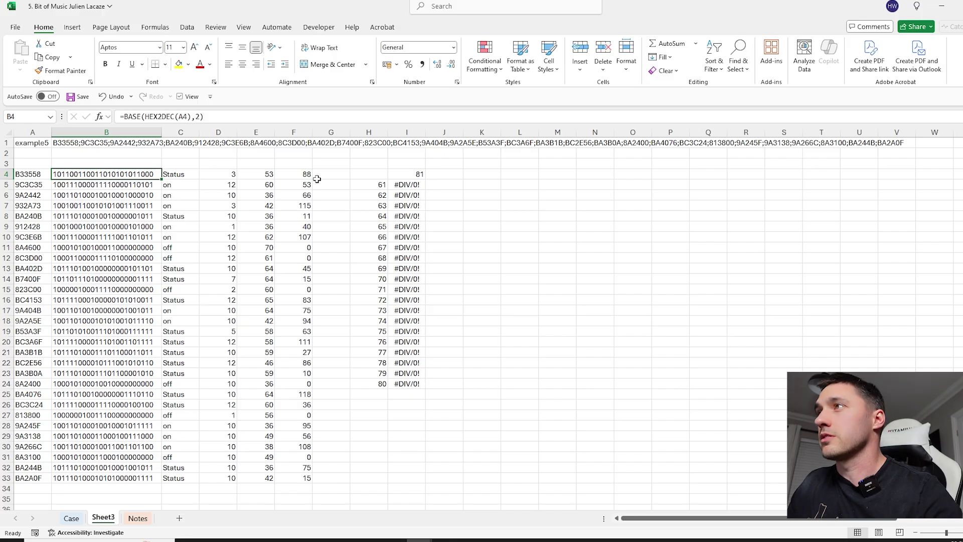
left_click(398, 173)
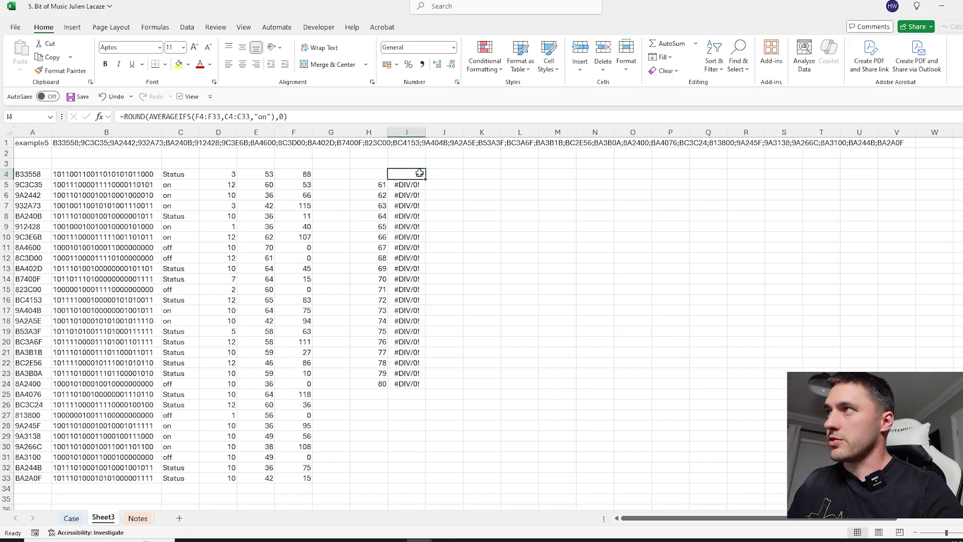
left_click(514, 185)
type("=most")
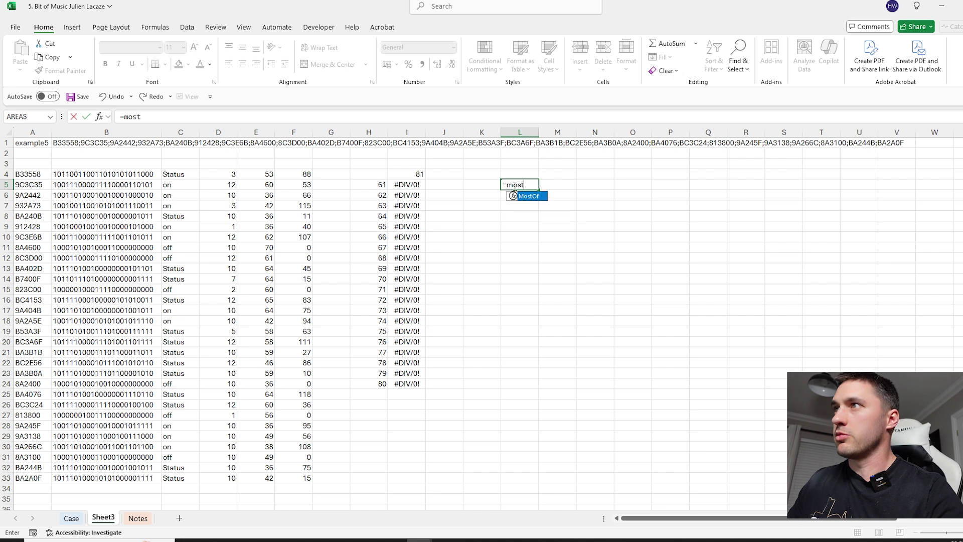
Start an XLOOKUP in G4 with the note key number in E4 as the lookup value
left_click(332, 174)
type("=x")
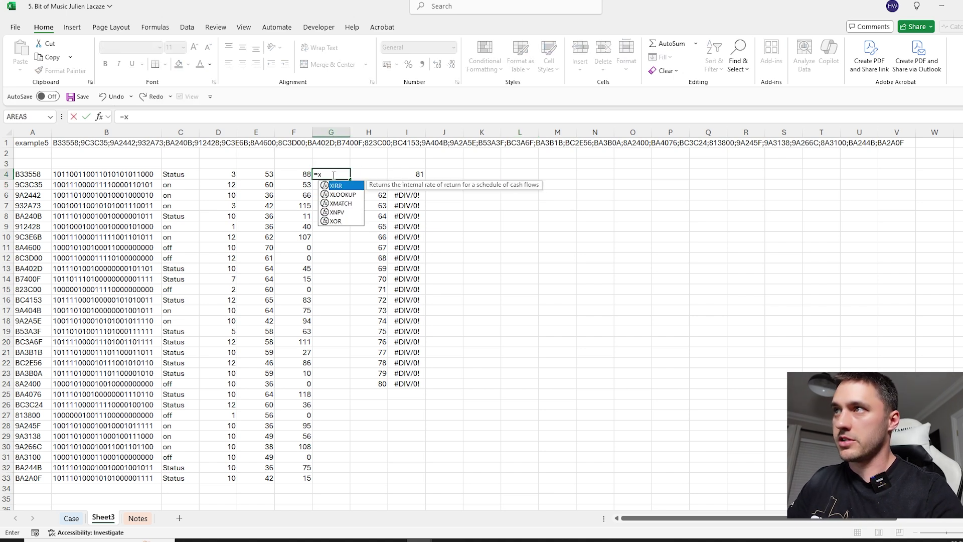
key("Down")
key("Tab")
key("Left")
key("Left")
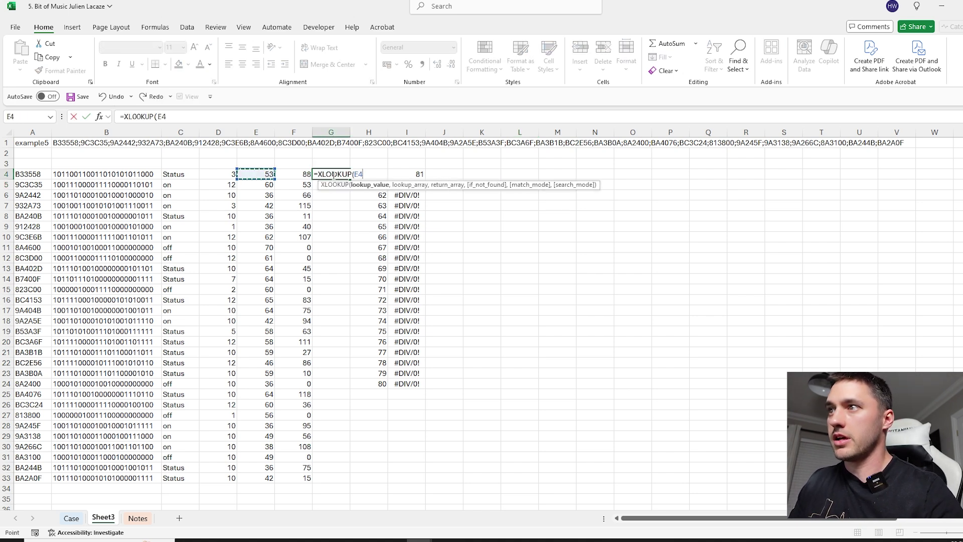
key("ctrl+shift+Down")
key("ctrl+shift+Up")
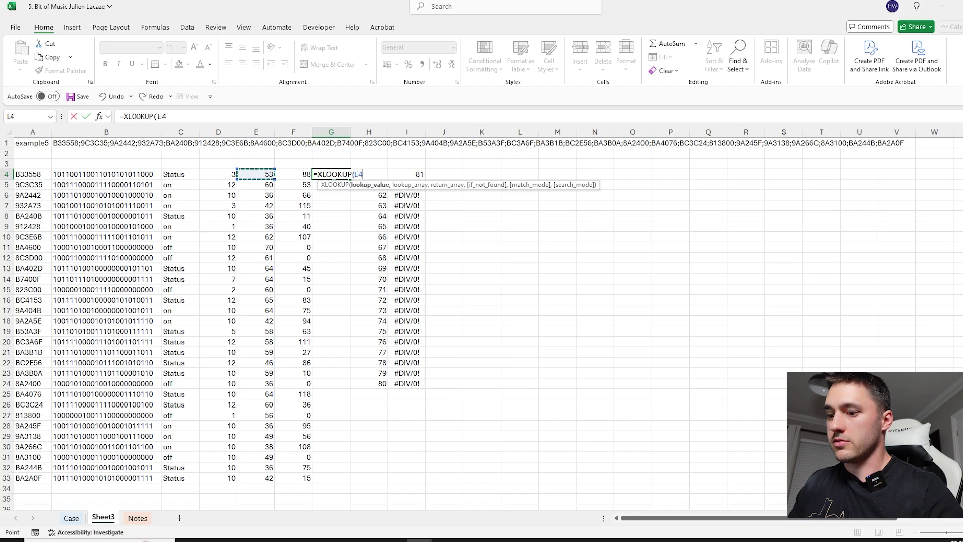
type(",")
Set the XLOOKUP's lookup array to the absolute key number range Notes!$C$5:$C$103
left_click(137, 518)
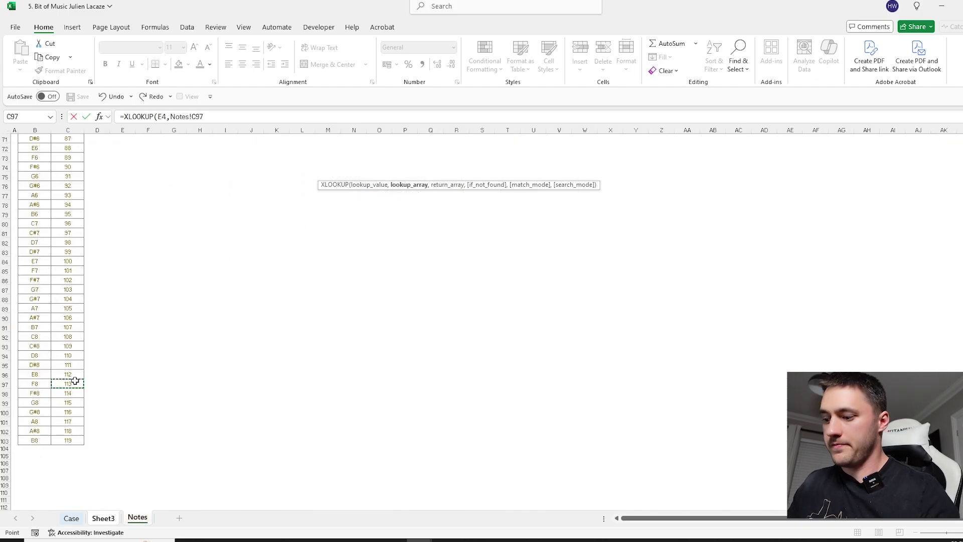
key("ctrl+shift+Up")
key("ctrl+shift+Down")
key("F4")
type(",")
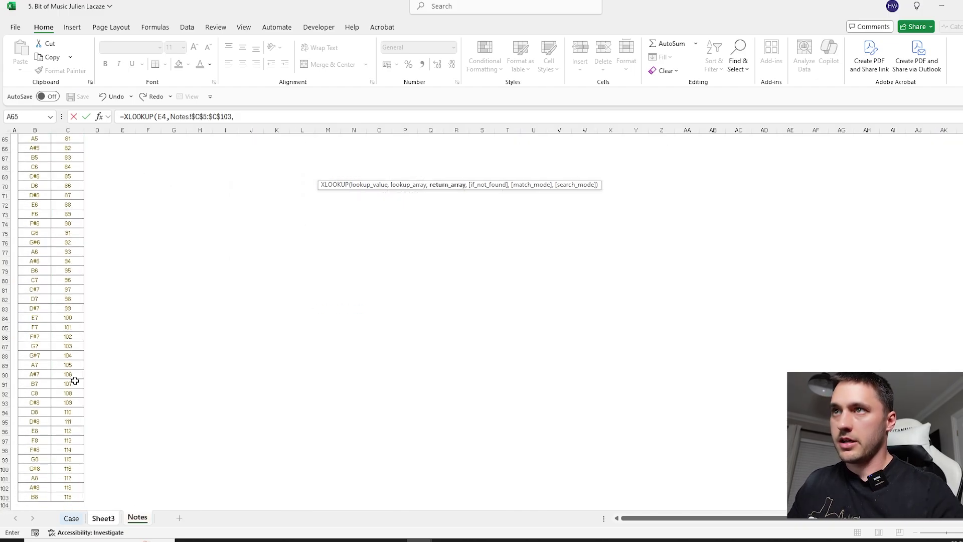
Set the XLOOKUP's return array to the note names in Notes!$B$5:$B$103 and fill the formula down to G33
left_click(45, 375)
key("ctrl+shift+Up")
key("ctrl+shift+Down")
key("F4")
key("Return")
left_click(327, 174)
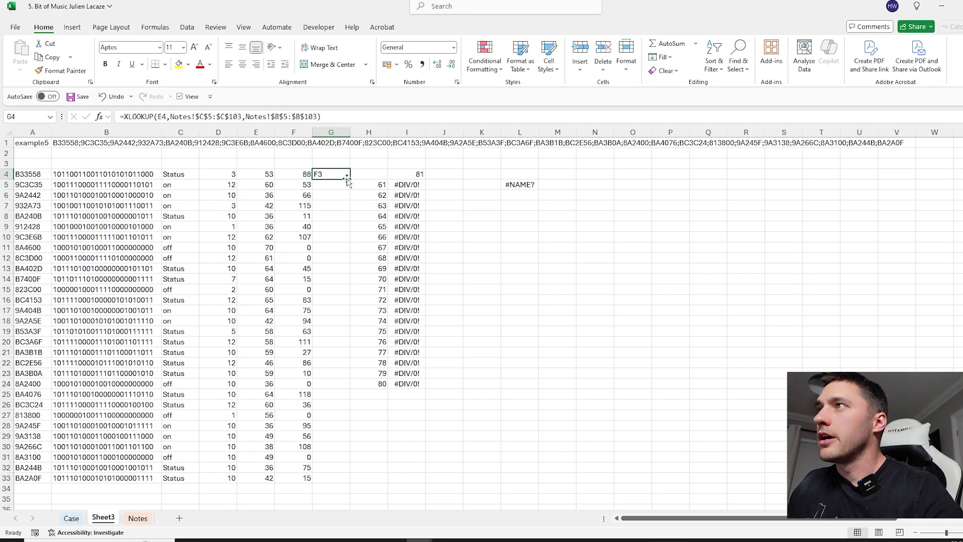
double_click(350, 179)
Replace the formula in L5 with =MostOf(G4:G33) to rank the notes by frequency
left_click(510, 185)
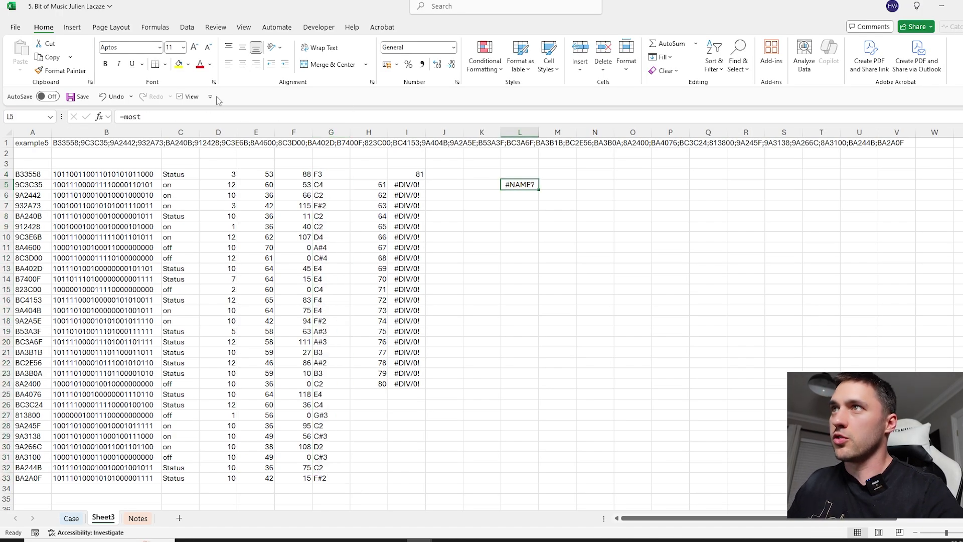
left_click(154, 117)
type("=most")
key("Tab")
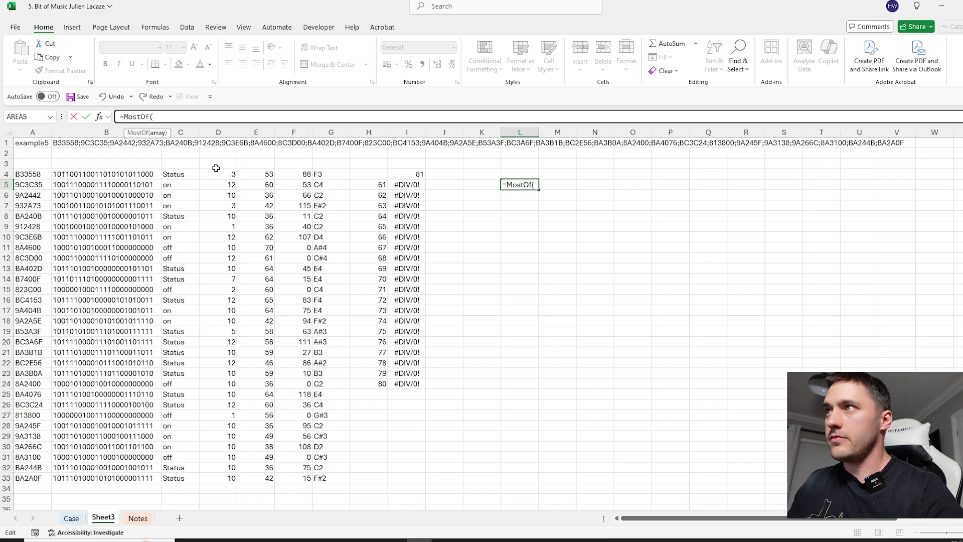
left_click(333, 174)
left_click_drag(333, 173, 331, 477)
key("Return")
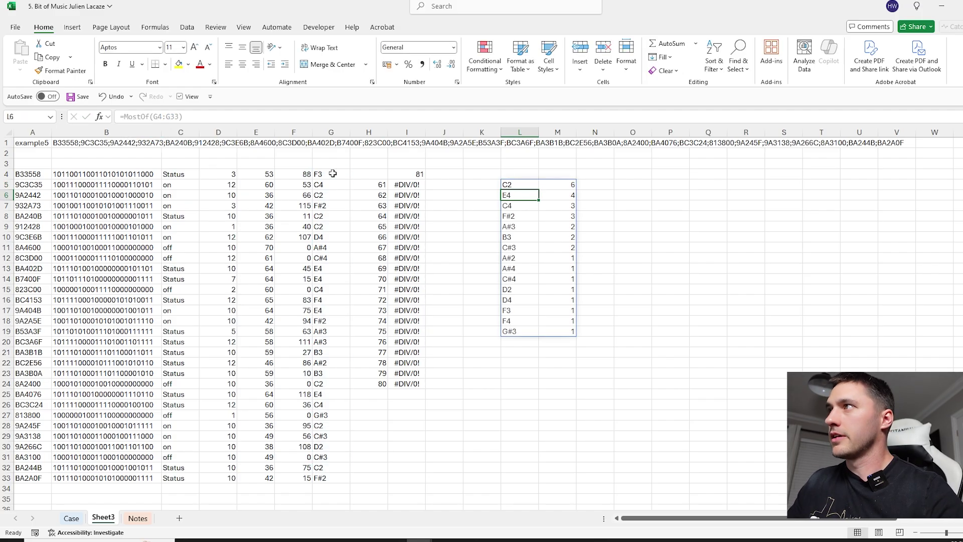
Add the @ operator before MostOf in L5 and move the formula to I4, replacing the existing contents
left_click(521, 186)
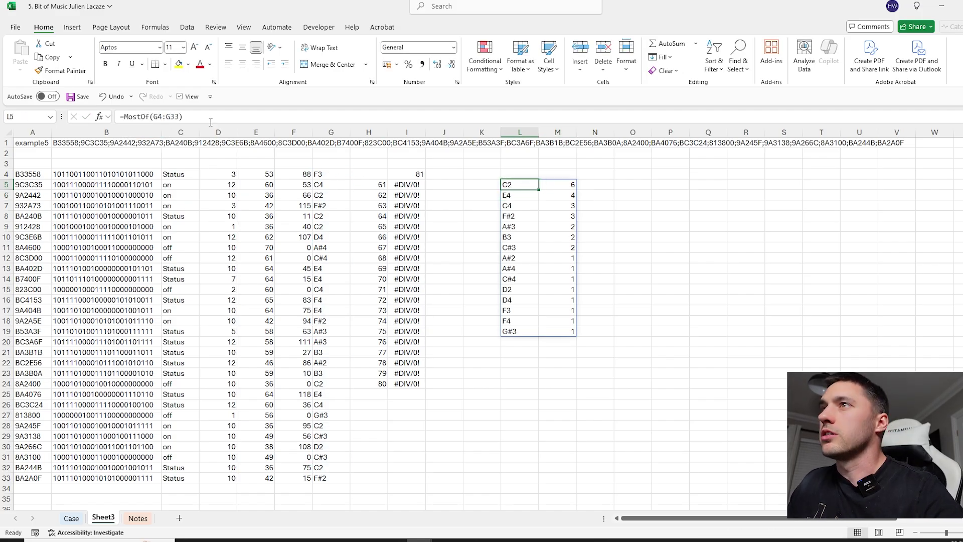
left_click(126, 117)
type("@")
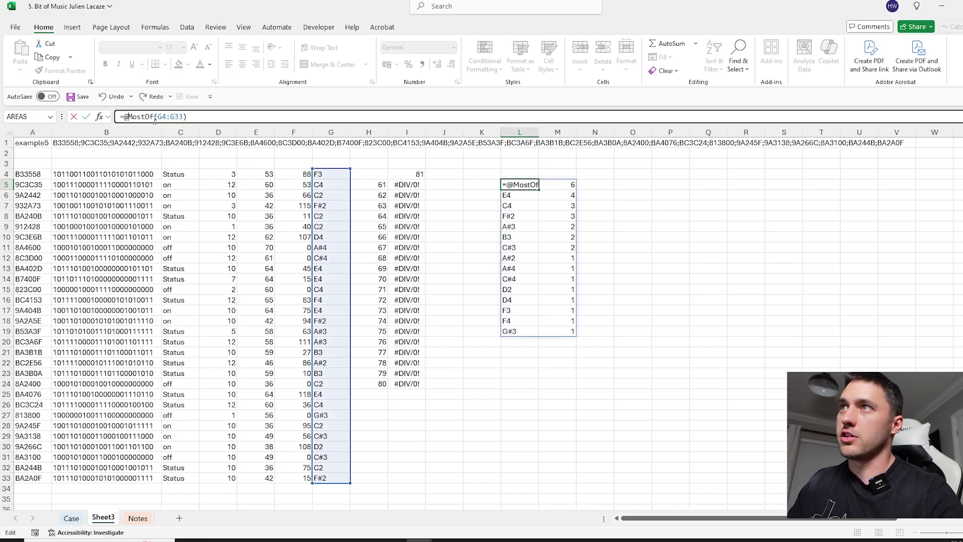
key("Return")
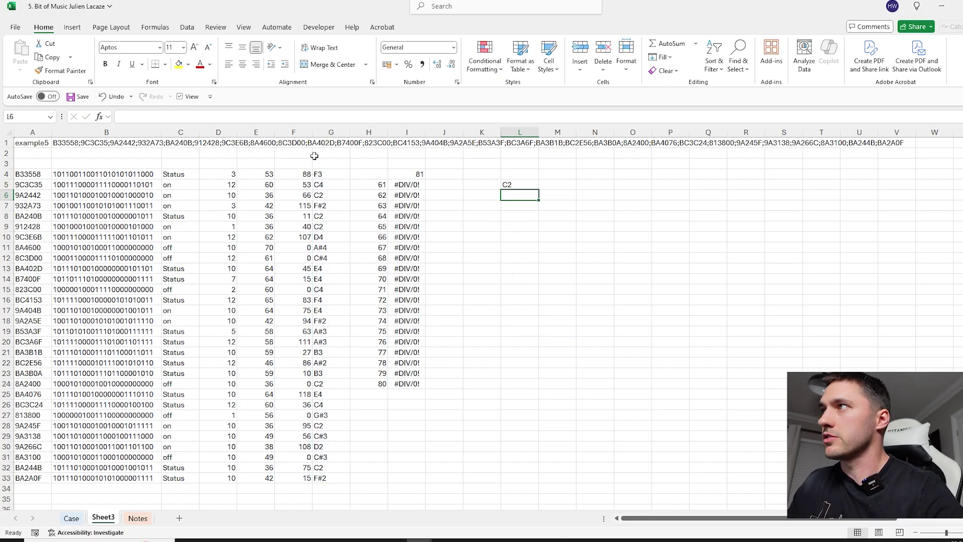
left_click(517, 185)
left_click_drag(516, 189, 435, 176)
key("Return")
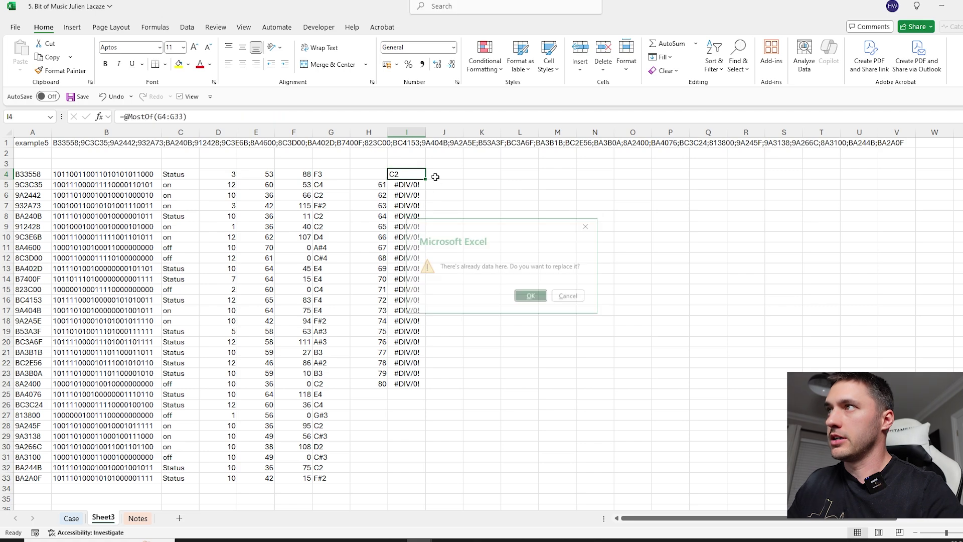
Copy game numbers 81 to 100 from the Case sheet's Level 5 table and paste them on Sheet3 starting at H5
left_click(71, 518)
left_click(36, 386)
left_click_drag(37, 384, 38, 504)
key("ctrl+c")
left_click(103, 518)
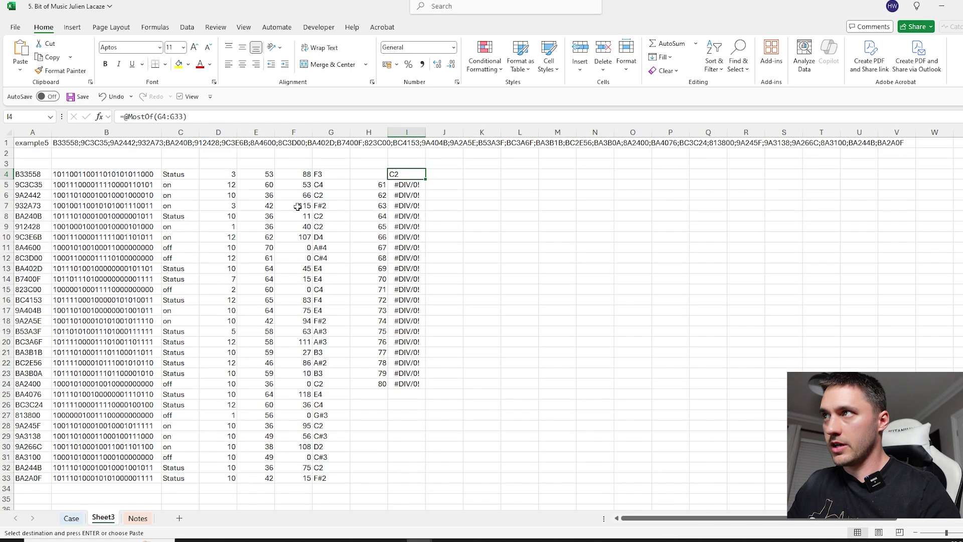
left_click(373, 185)
key("ctrl+v")
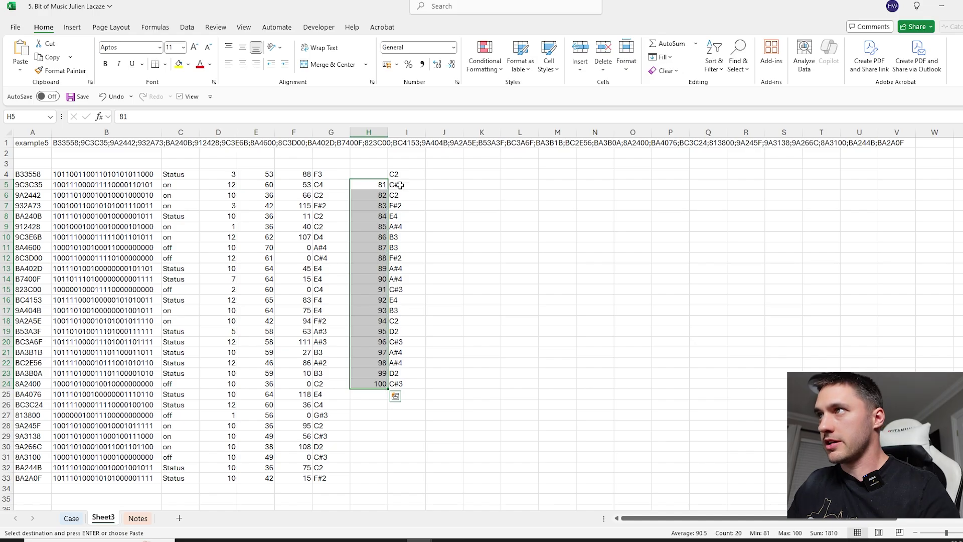
Copy the data table results from I5:I24 into the Level 5 answers on the Case sheet starting at E232
left_click(71, 518)
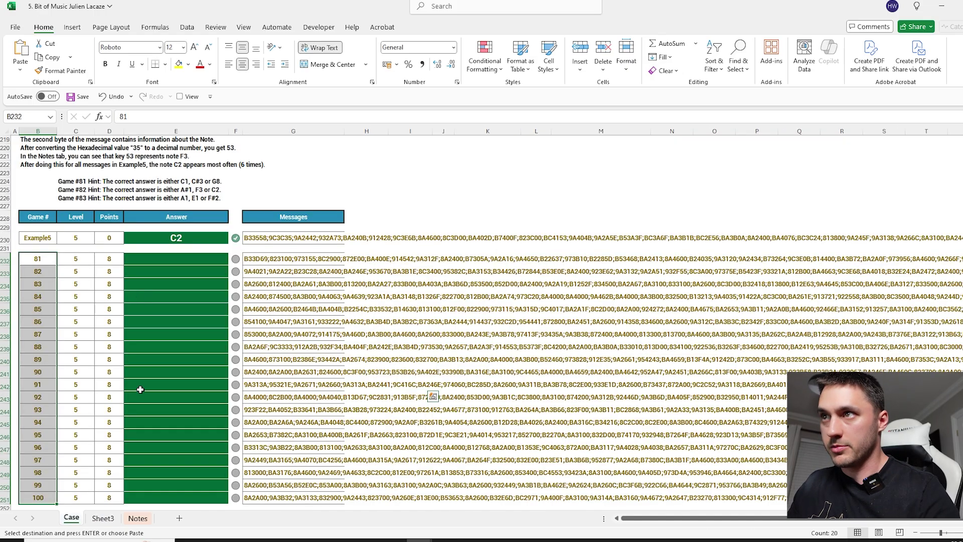
left_click(161, 258)
key("ctrl+v")
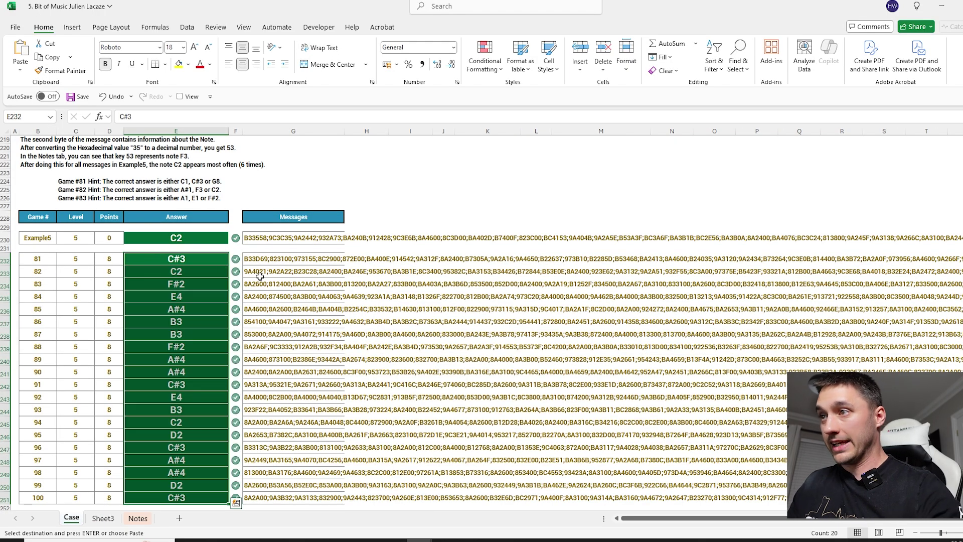
Examine the Level 6 instructions and the message text for game 101 in G276
scroll(260, 277, "down", 7)
scroll(147, 358, "down", 3)
left_click(203, 398)
left_click(270, 401)
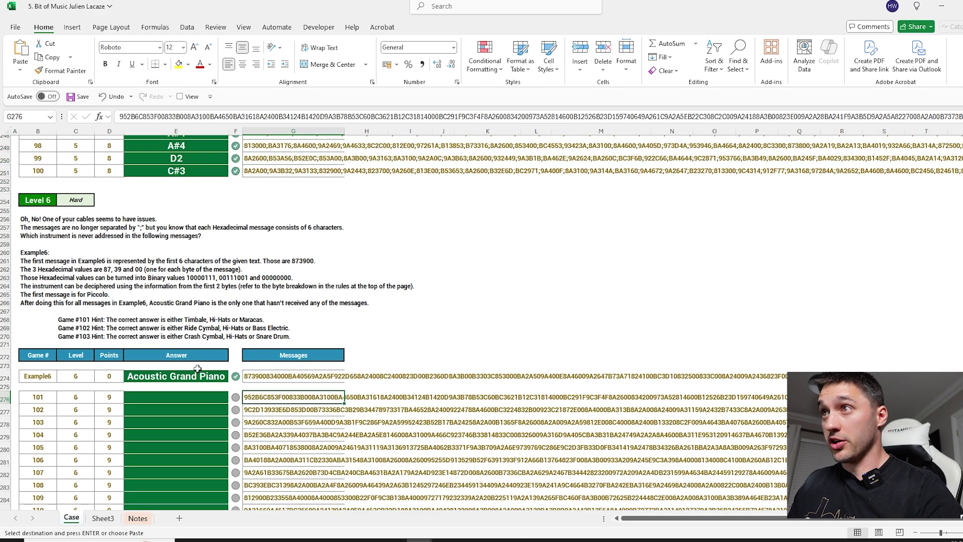
On Sheet3, change the game identifier in A1 to example6
left_click(103, 518)
left_click(32, 142)
left_click(169, 120)
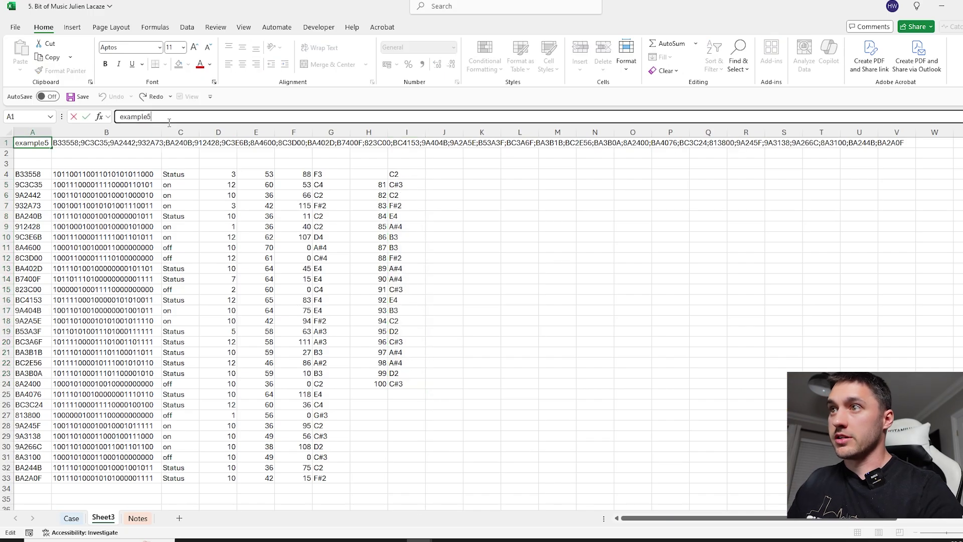
type("6")
key("Return")
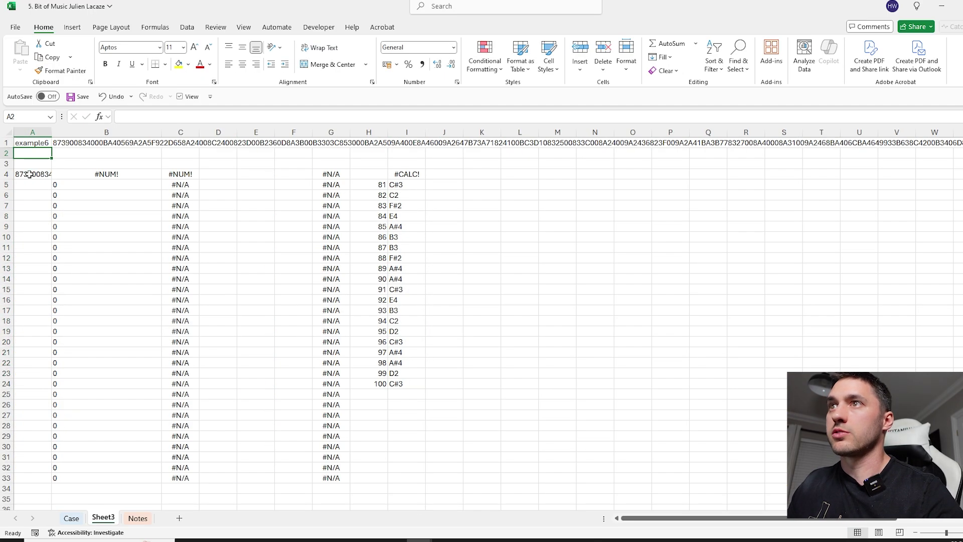
Replace the TEXTSPLIT formula in A4 with =SplitText(B1,6) to break the message text into six-character groups
left_click(29, 174)
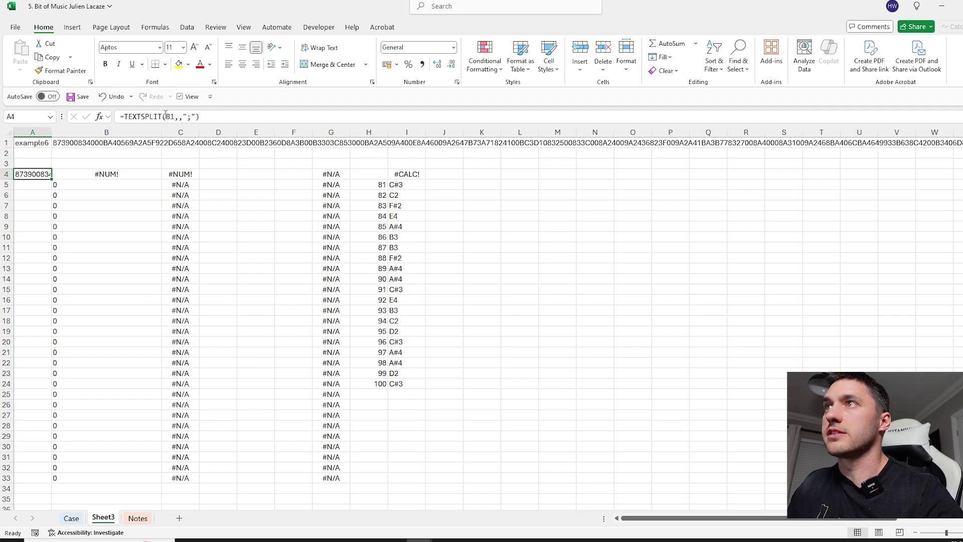
left_click(75, 142)
left_click(39, 173)
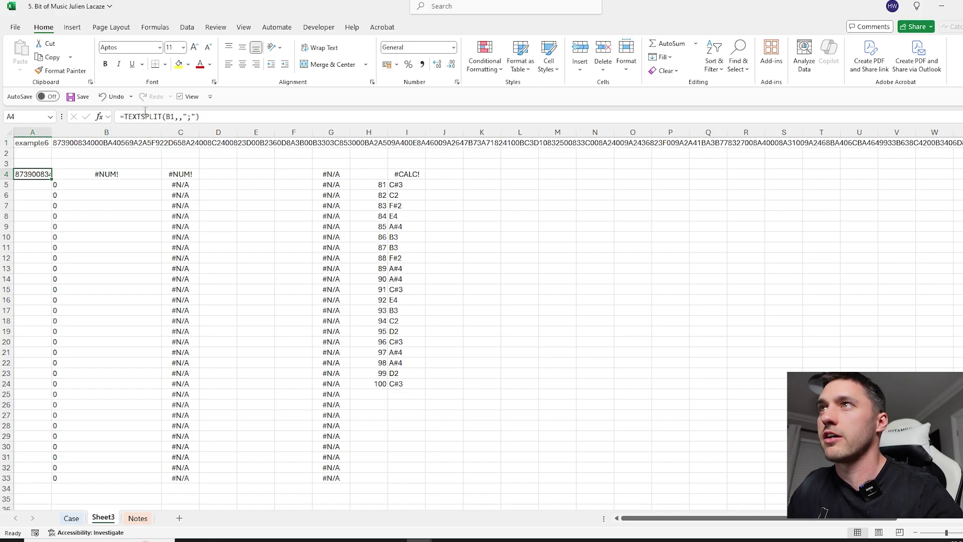
left_click_drag(126, 114, 263, 113)
type("spl")
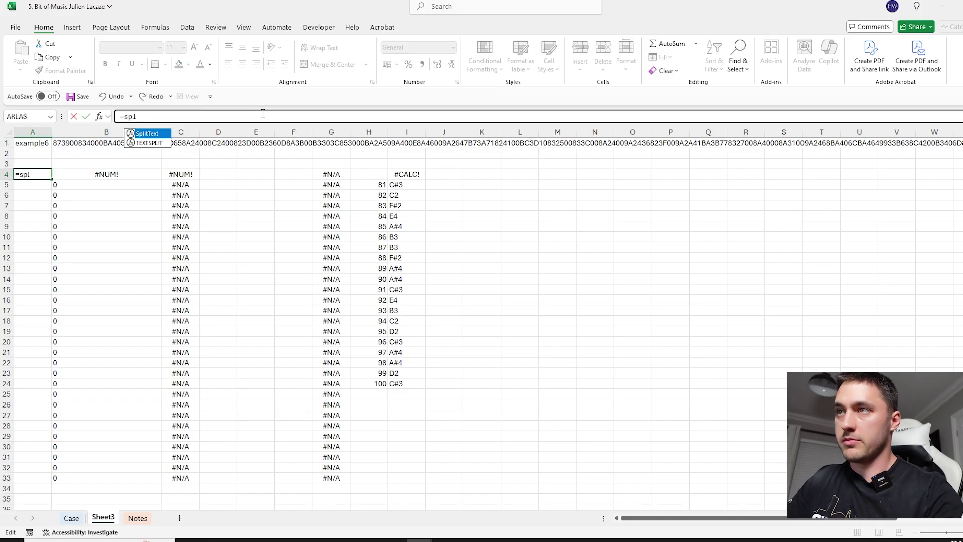
type("it")
key("Tab")
left_click(78, 143)
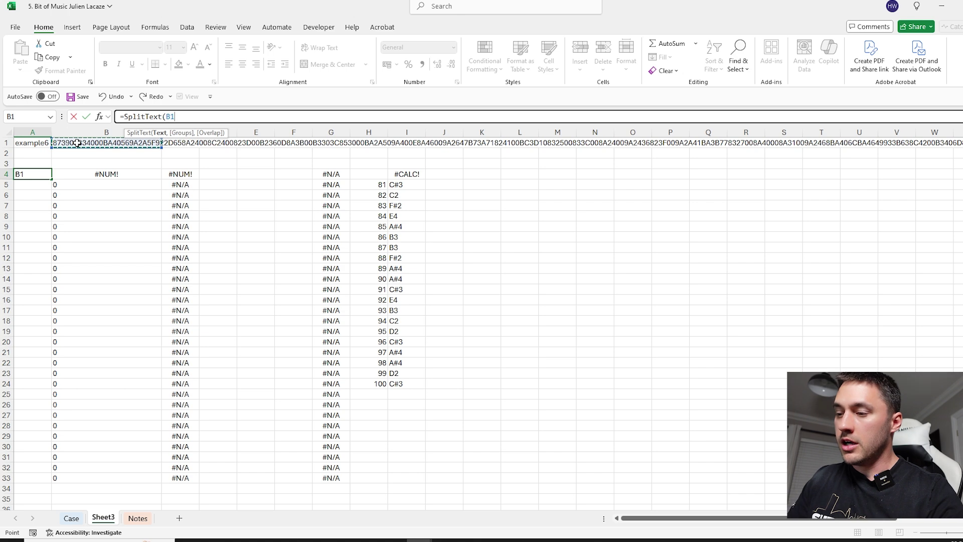
type(",6")
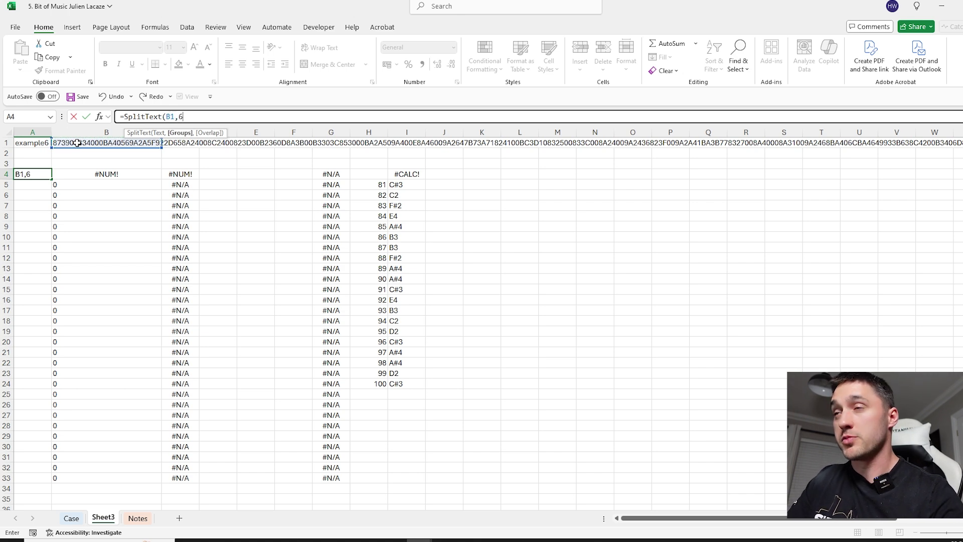
key("Return")
Extend the decoding formulas in columns B to G from row 33 down to row 43
left_click(113, 215)
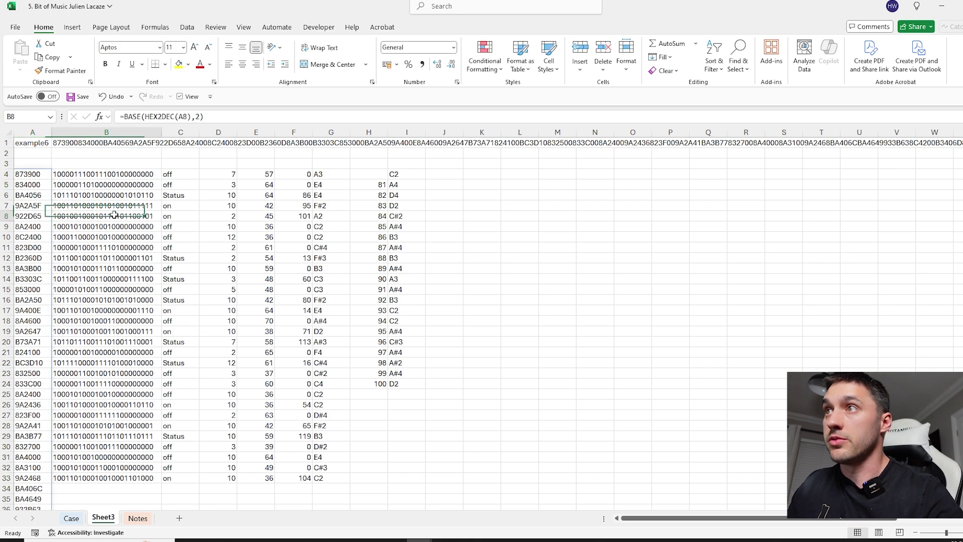
scroll(178, 325, "down", 4)
left_click_drag(136, 349, 344, 457)
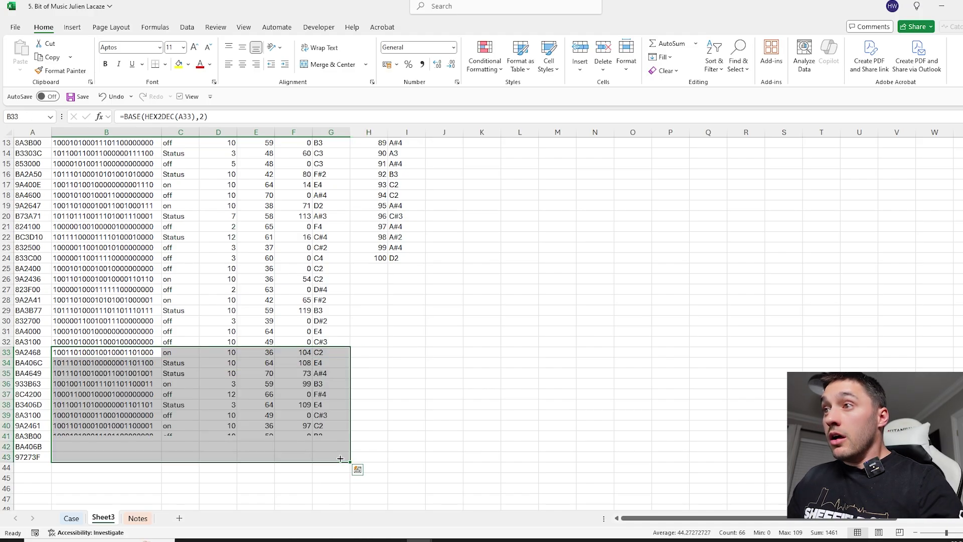
scroll(394, 306, "up", 4)
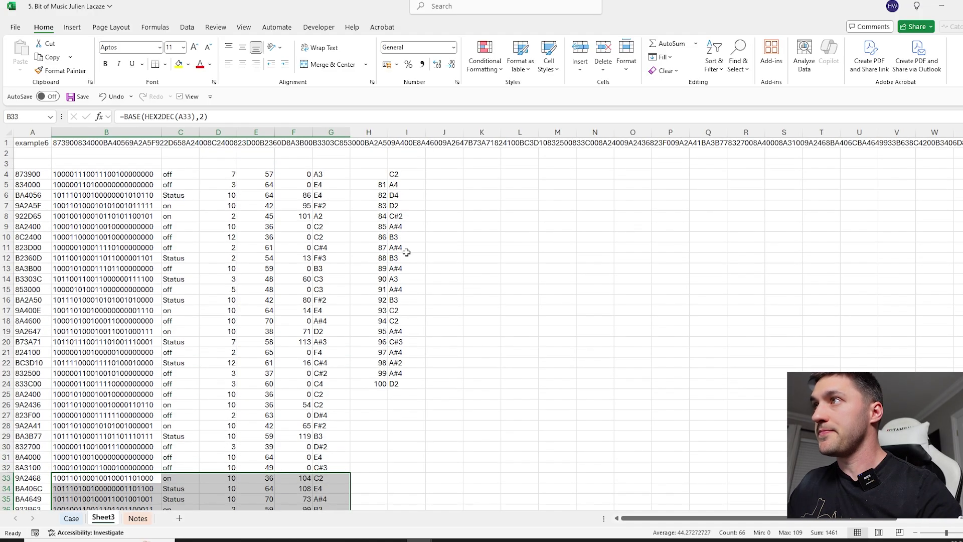
Copy the instrument list K17:K29 from the Case sheet to M4 on Sheet3, and move the block H4:O26 to start at M4
left_click(548, 173)
left_click(71, 518)
scroll(621, 344, "up", 15)
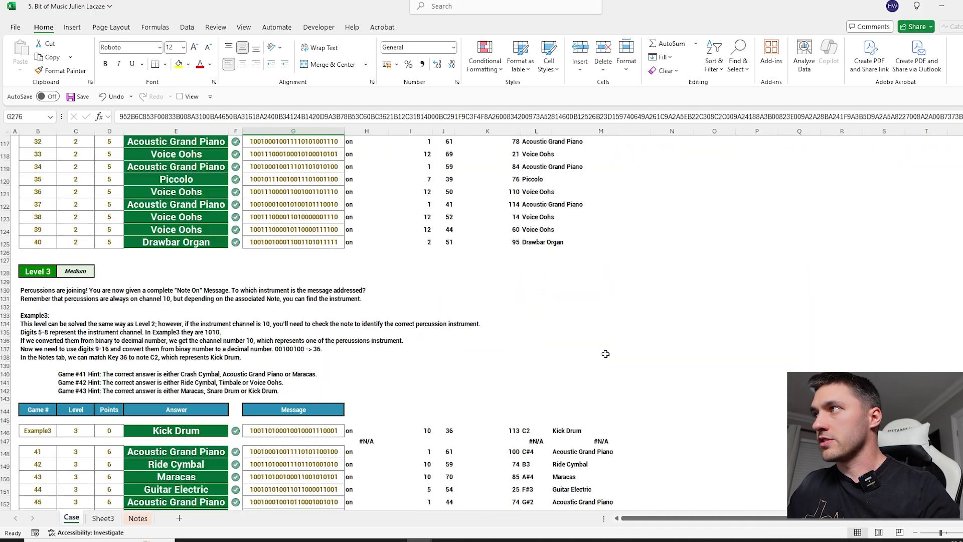
left_click_drag(510, 345, 487, 505)
key("ctrl+c")
left_click(103, 518)
key("Return")
left_click_drag(370, 174, 761, 410)
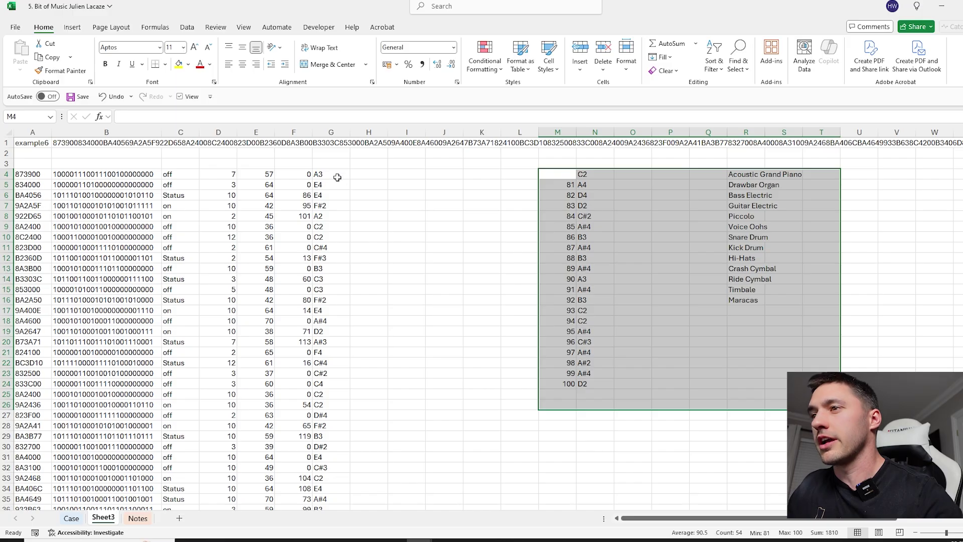
Copy the Example3 instrument lookup formula from M146 on the Case sheet and paste it into H4 on Sheet3
left_click(71, 518)
scroll(476, 321, "down", 20)
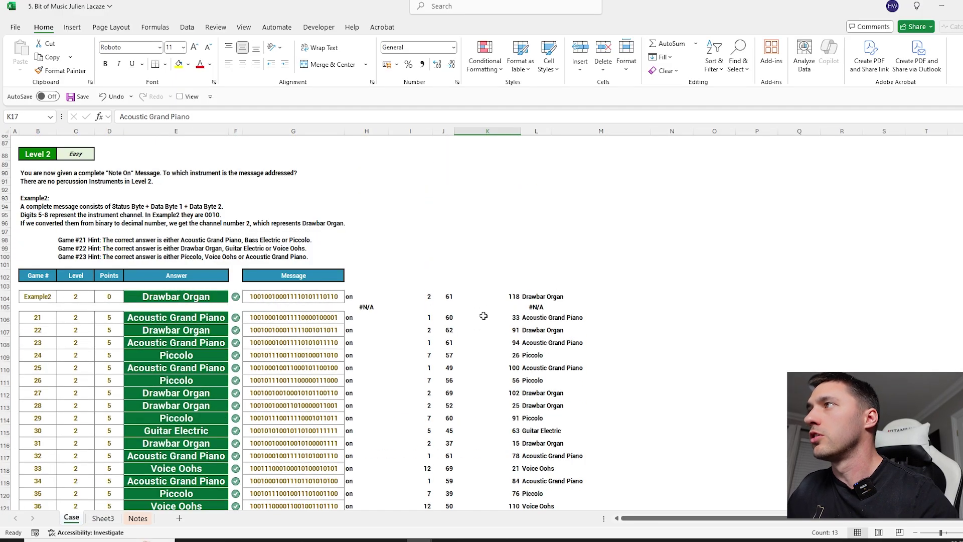
scroll(506, 328, "up", 2)
scroll(531, 351, "down", 13)
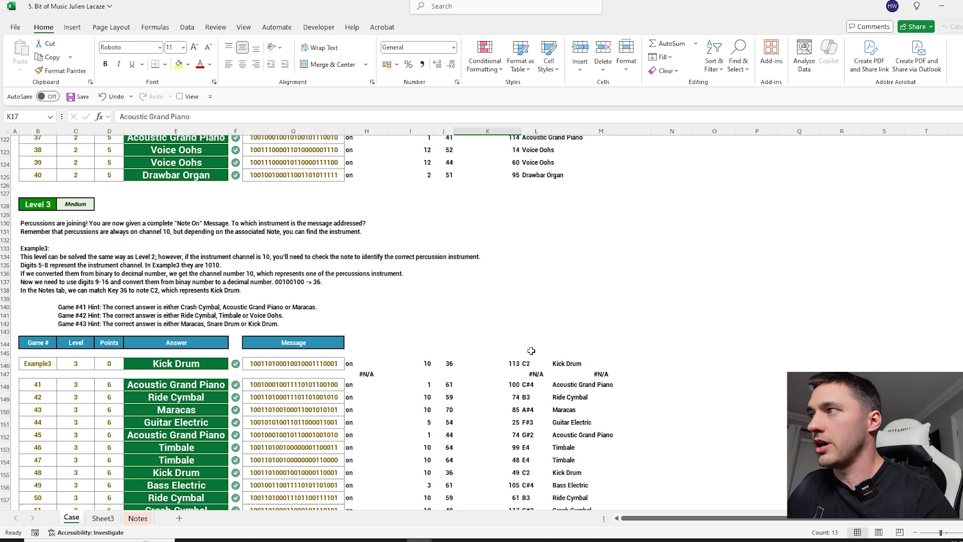
left_click(561, 364)
key("ctrl+c")
key("ctrl+Page_Down")
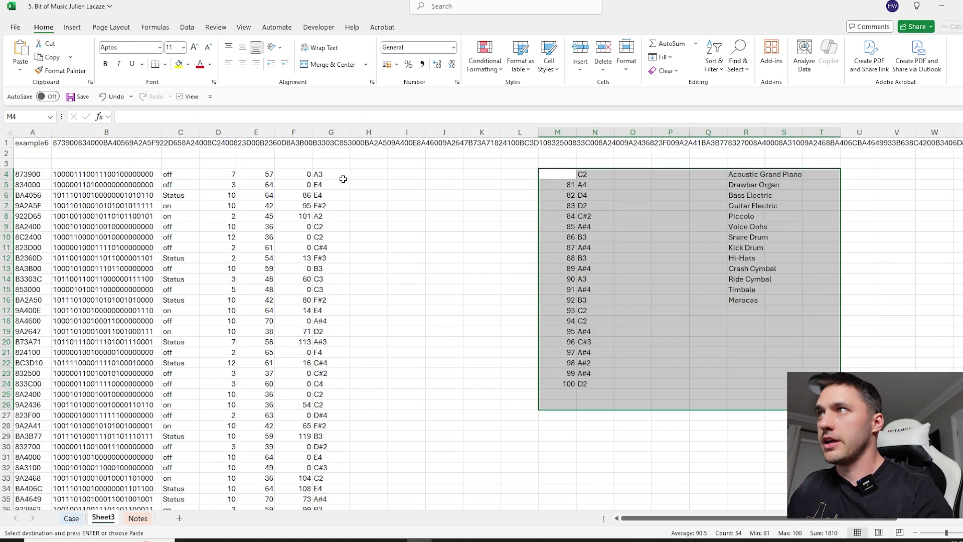
left_click(367, 174)
key("ctrl+v")
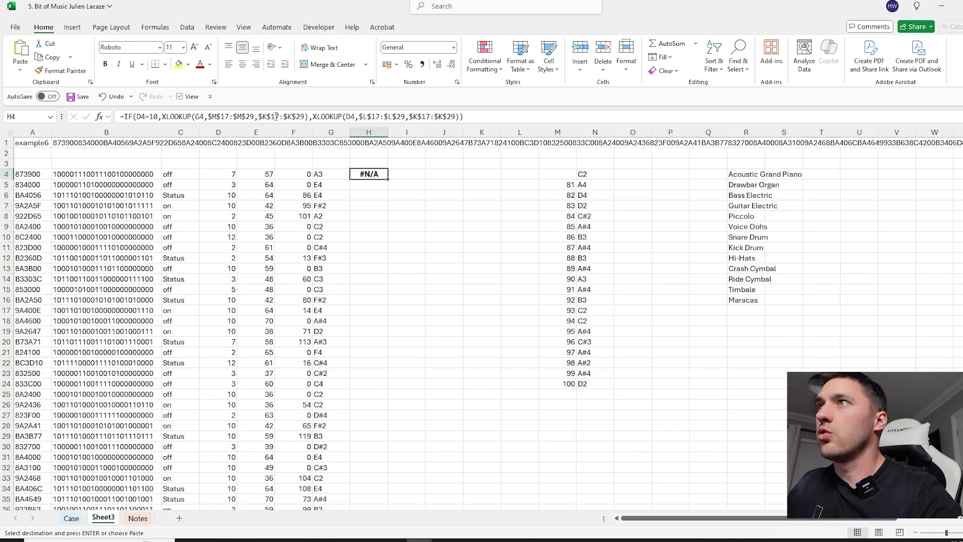
Add the Case! sheet reference to all four XLOOKUP ranges in H4 and fill the formula down column H to the last message
left_click(276, 117)
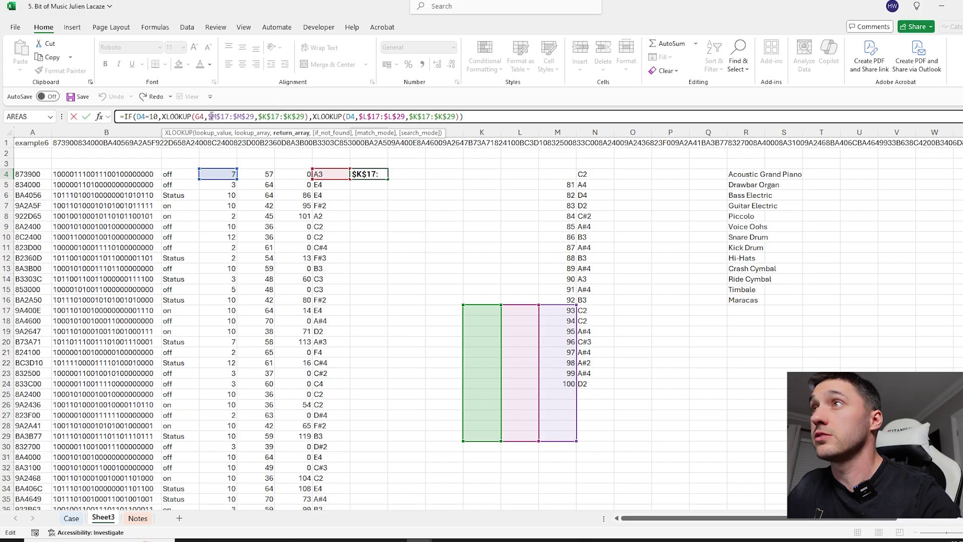
left_click(210, 117)
type("case!")
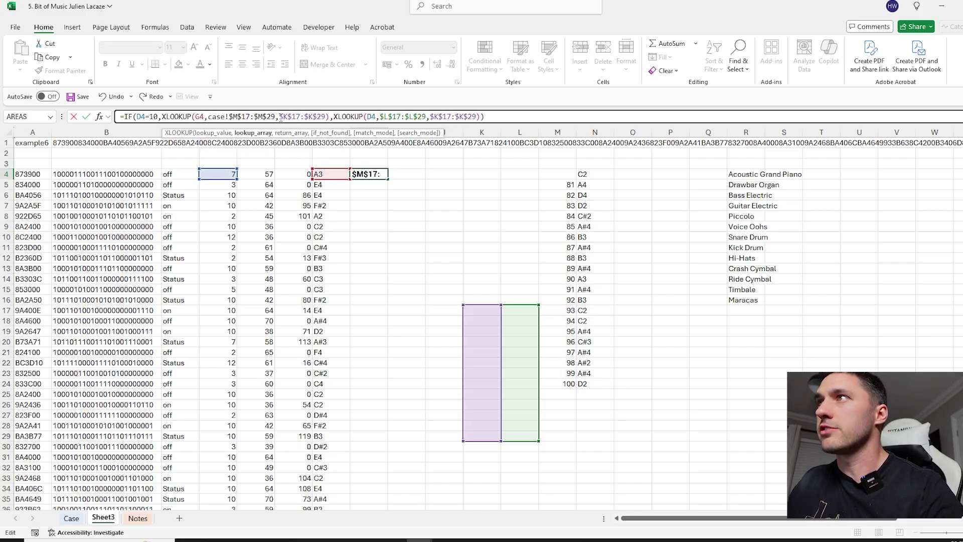
left_click(279, 117)
type("case!")
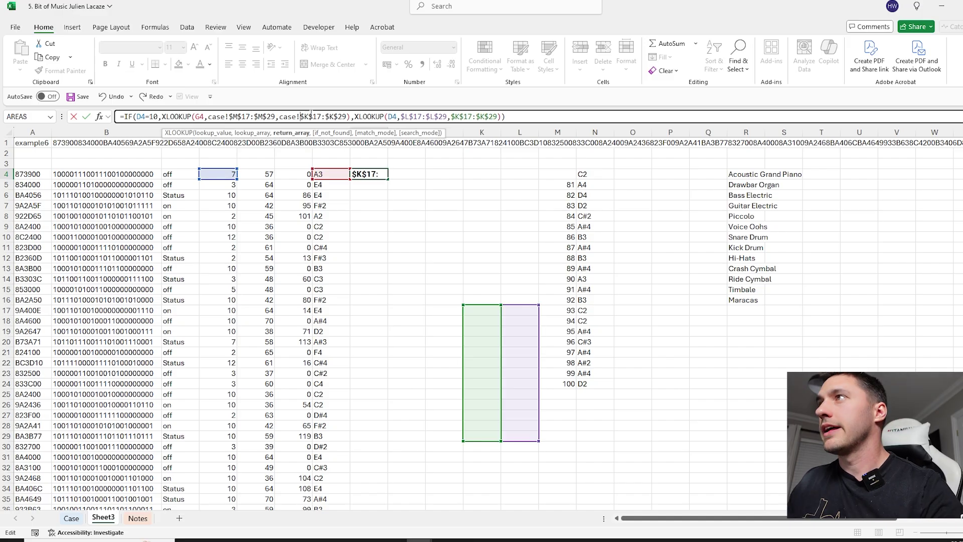
left_click(403, 116)
type("case!")
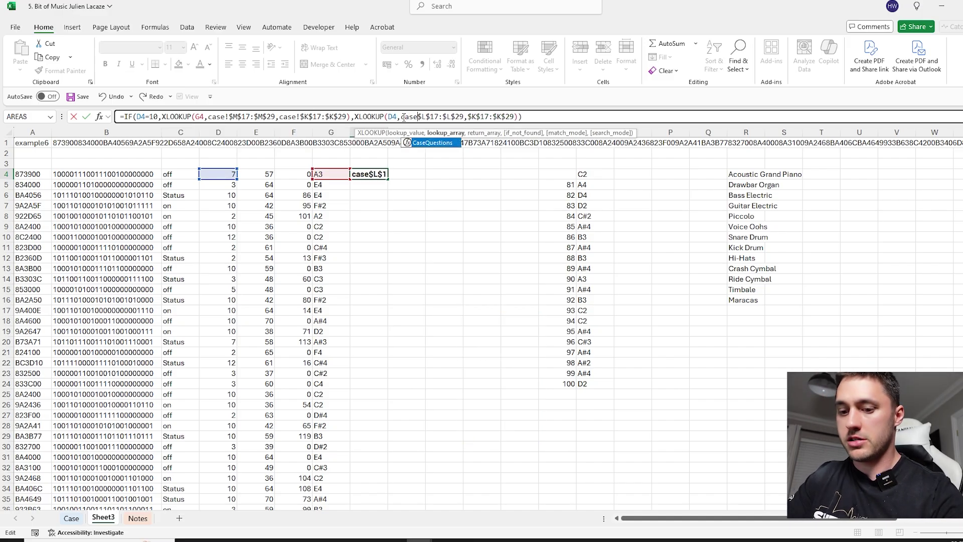
left_click(474, 116)
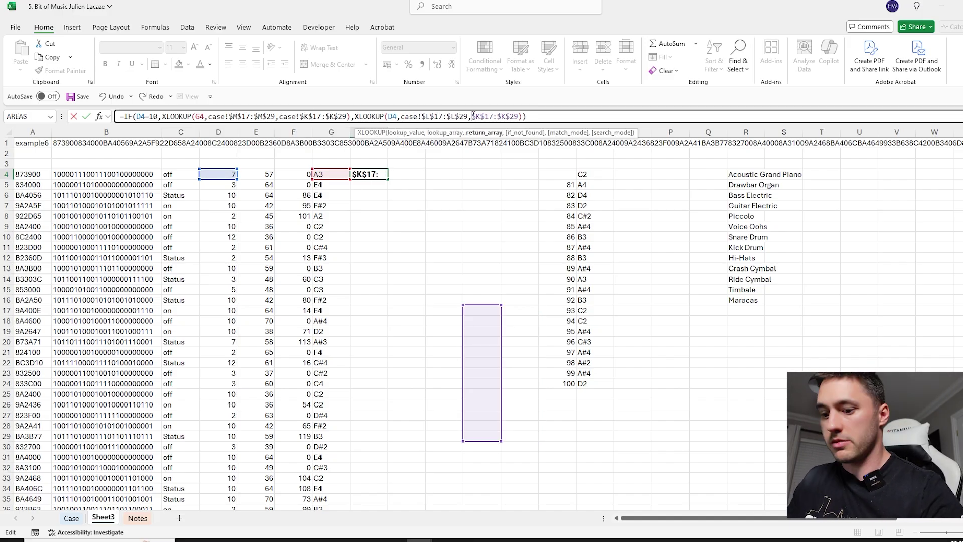
type("case!")
key("Return")
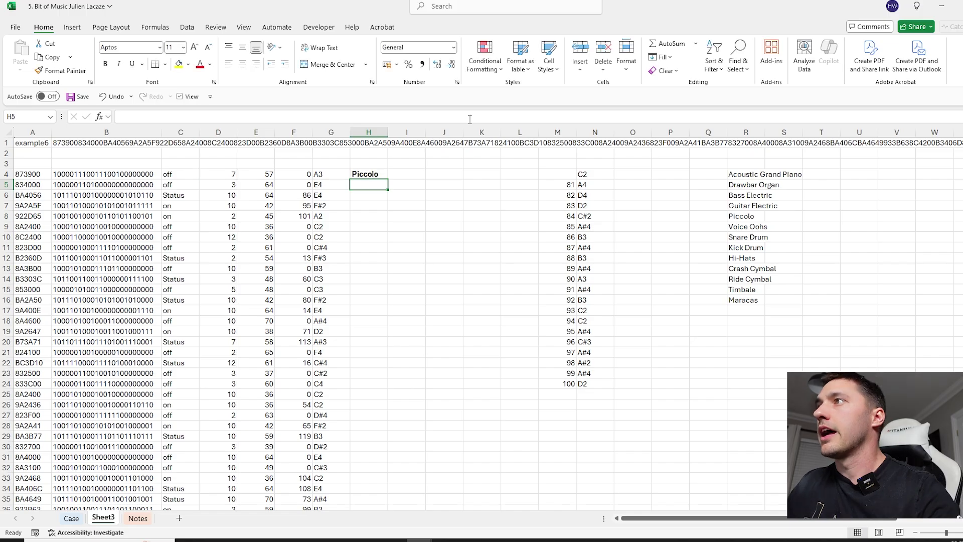
left_click(383, 177)
double_click(388, 179)
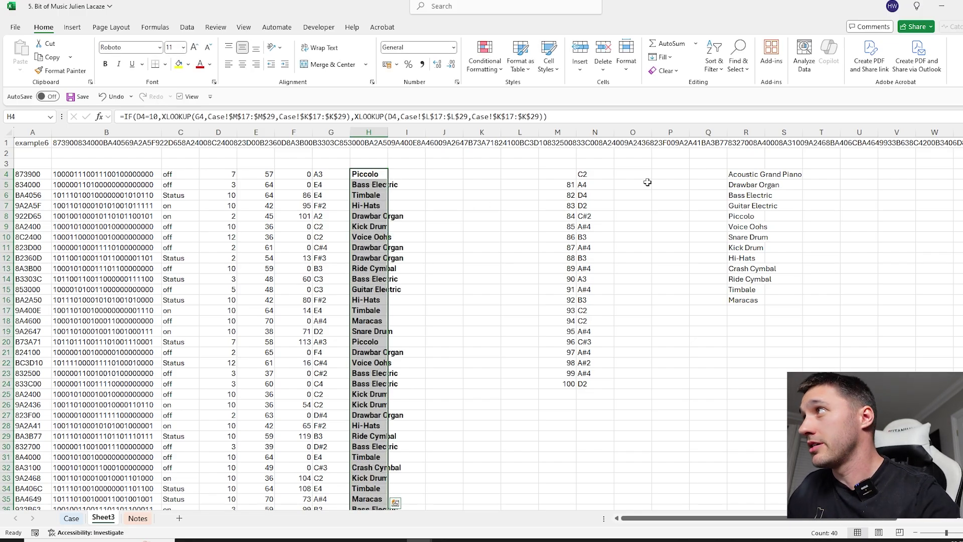
Enter an Exists formula in S4 checking R4 against the absolute instrument list from H4 down, and fill it to S16
left_click(793, 175)
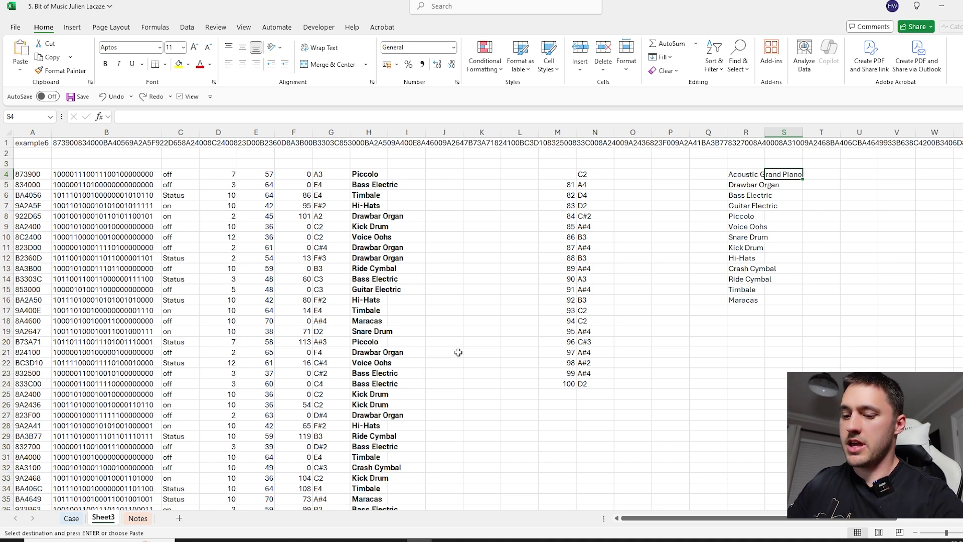
type("=exist")
key("Tab")
key("Left")
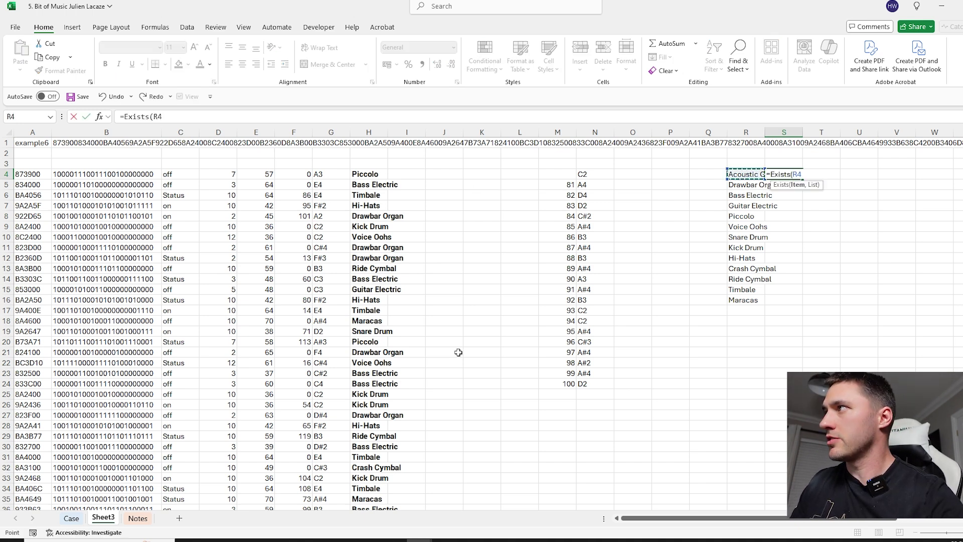
type(",")
left_click(364, 174)
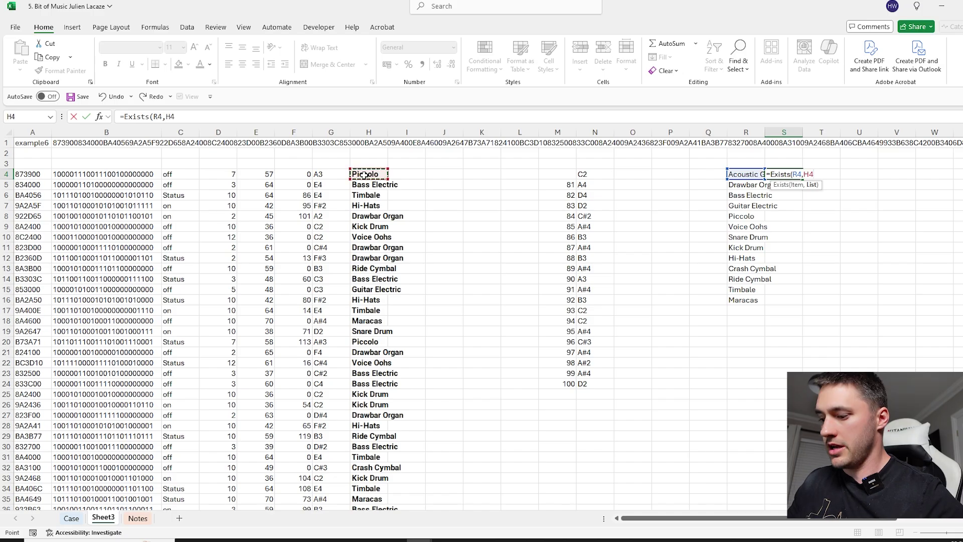
key("ctrl+shift+Down")
key("F4")
key("Return")
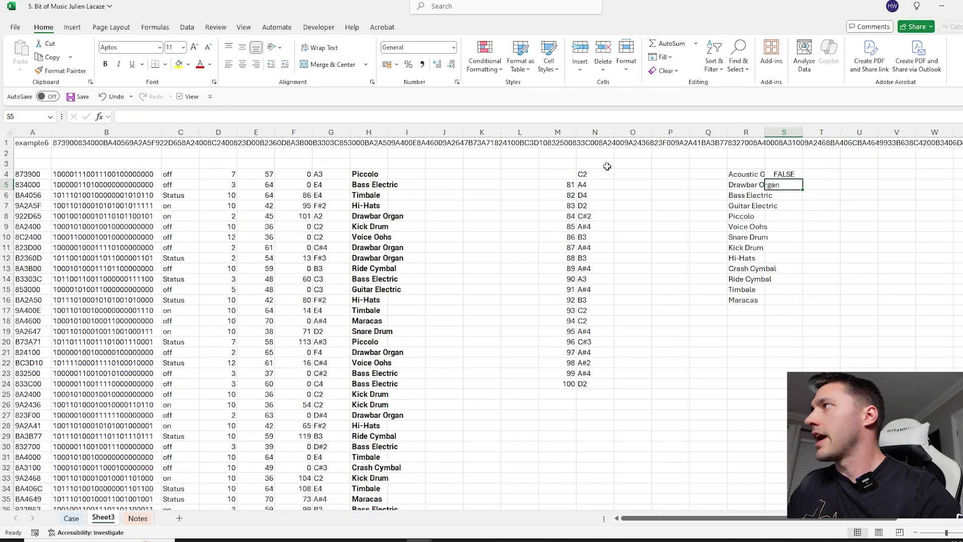
left_click(784, 174)
left_click_drag(802, 179, 805, 304)
Replace the formula in N4 with an XLOOKUP that finds FALSE in S4:S16 and returns the instrument from R4:R16
left_click(583, 175)
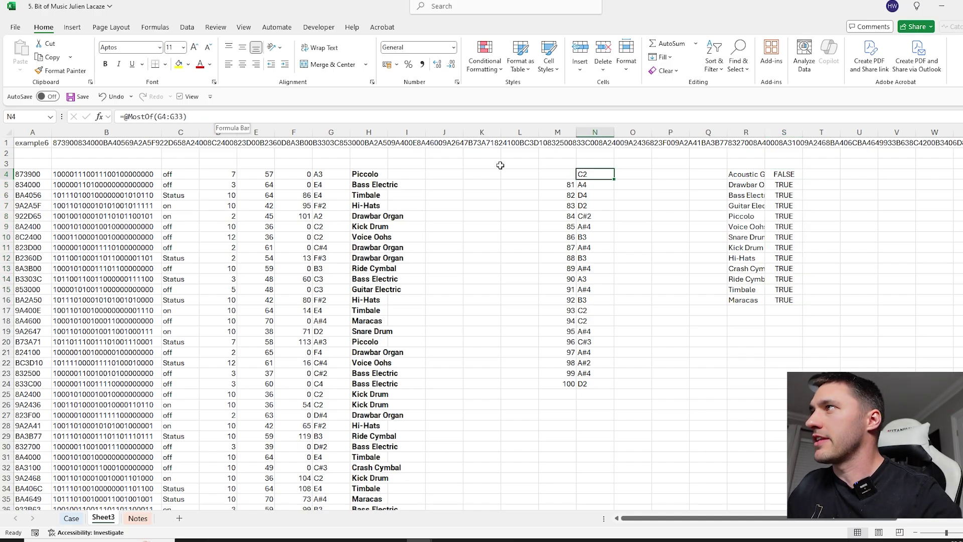
type("=XLOOKUP(FALSE,")
left_click(790, 173)
key("ctrl+shift+Down")
type(",")
left_click(759, 173)
key("ctrl+shift+Down")
key("Return")
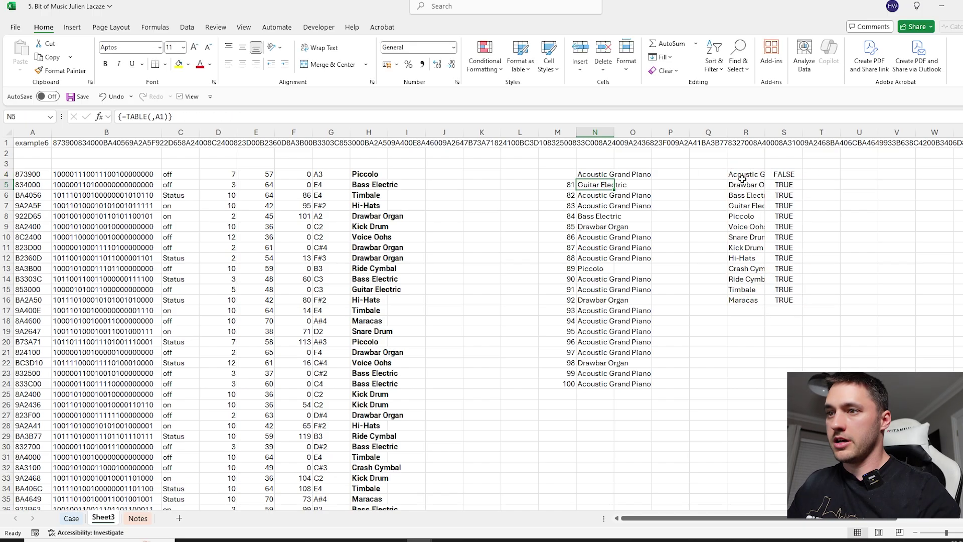
Copy game numbers 101 to 120 from the Case sheet's Level 6 table and paste them on Sheet3 starting at M5
left_click(72, 518)
left_click(42, 261)
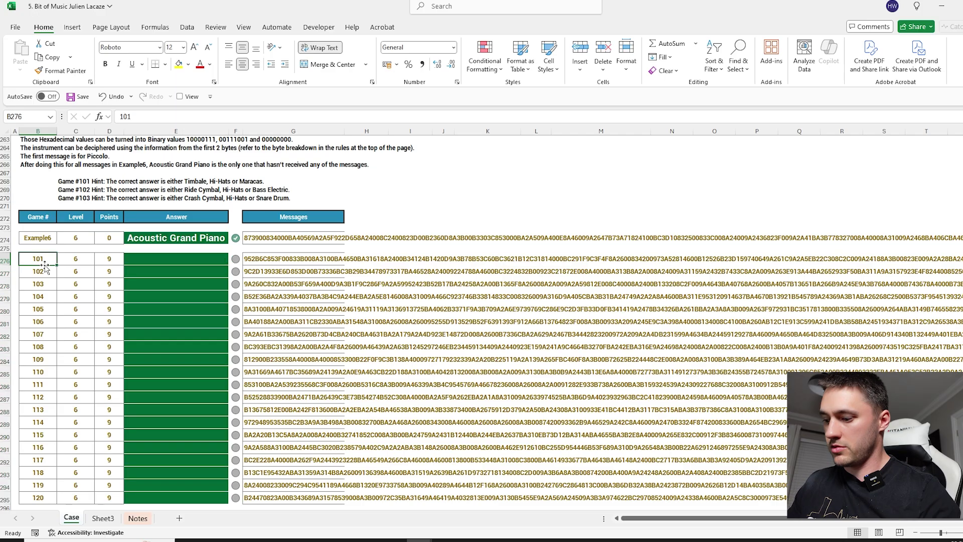
key("ctrl+shift+Down")
key("ctrl+c")
left_click(103, 518)
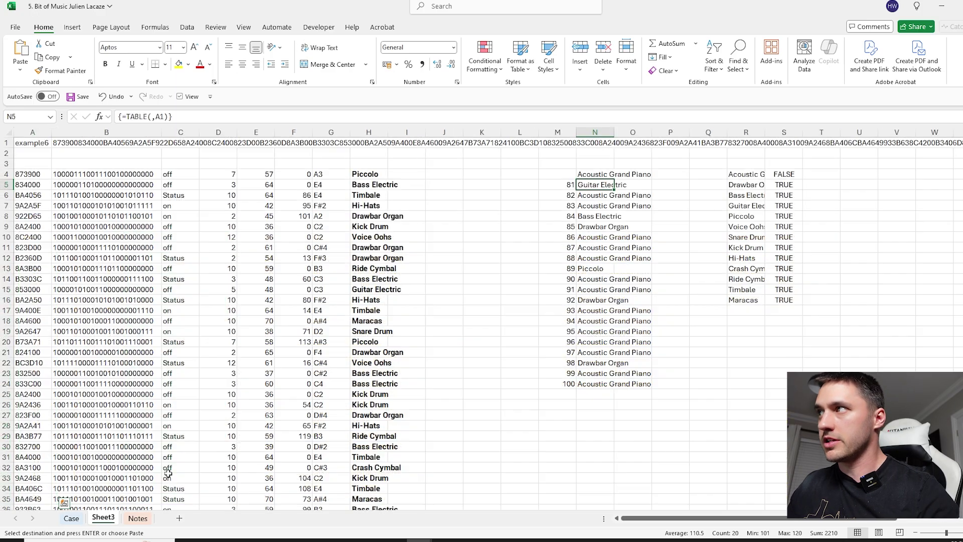
left_click(556, 184)
key("ctrl+v")
Copy the data table results from N5:N24 into the Level 6 answers on the Case sheet starting at E276
left_click(581, 187)
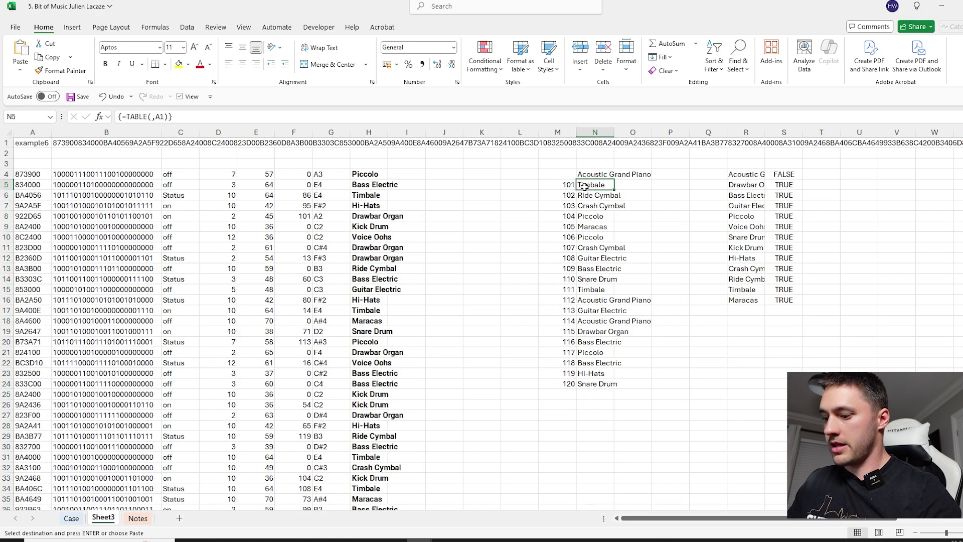
key("ctrl+shift+Down")
key("ctrl+c")
left_click(72, 518)
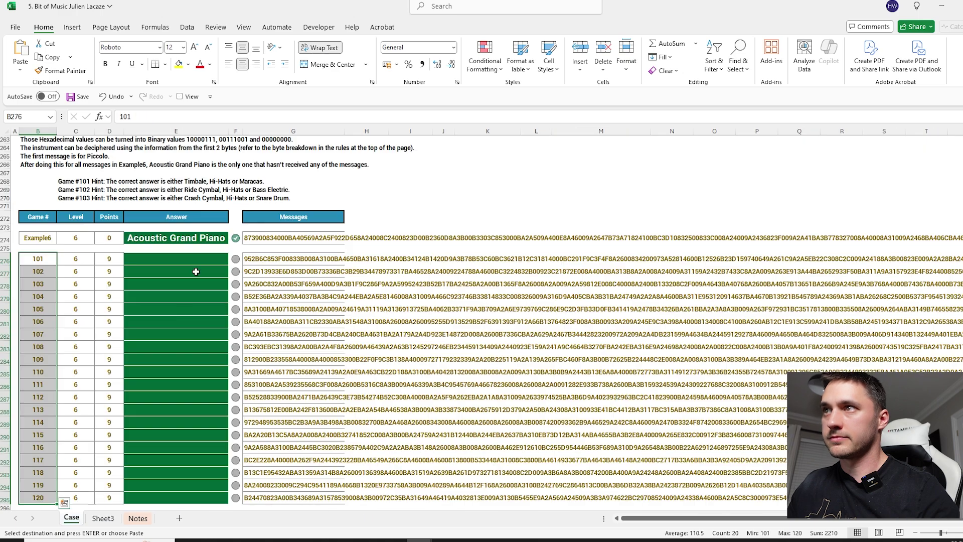
left_click(196, 261)
key("ctrl+v")
Examine the Level 7 instructions and the message text for game 121 in G319, and return to Sheet3
scroll(193, 301, "down", 12)
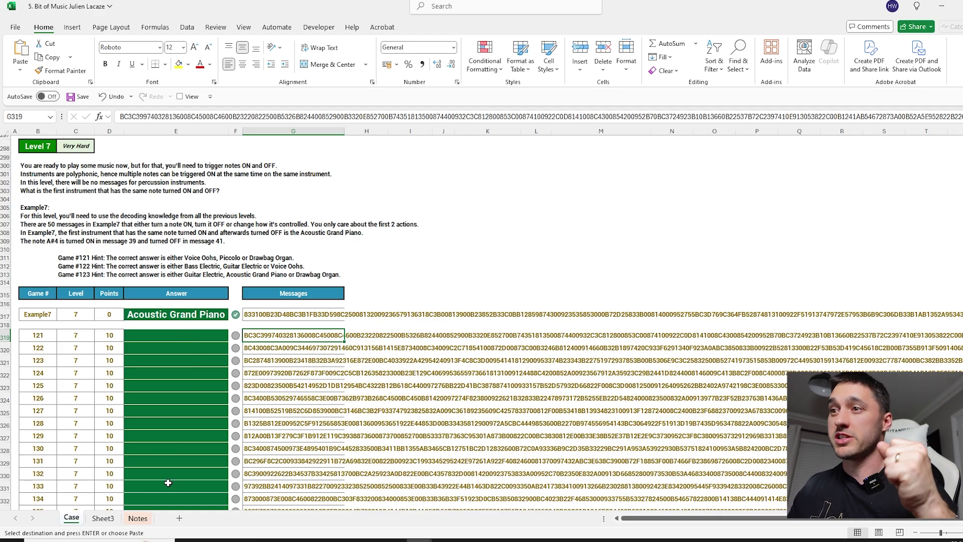
left_click(103, 518)
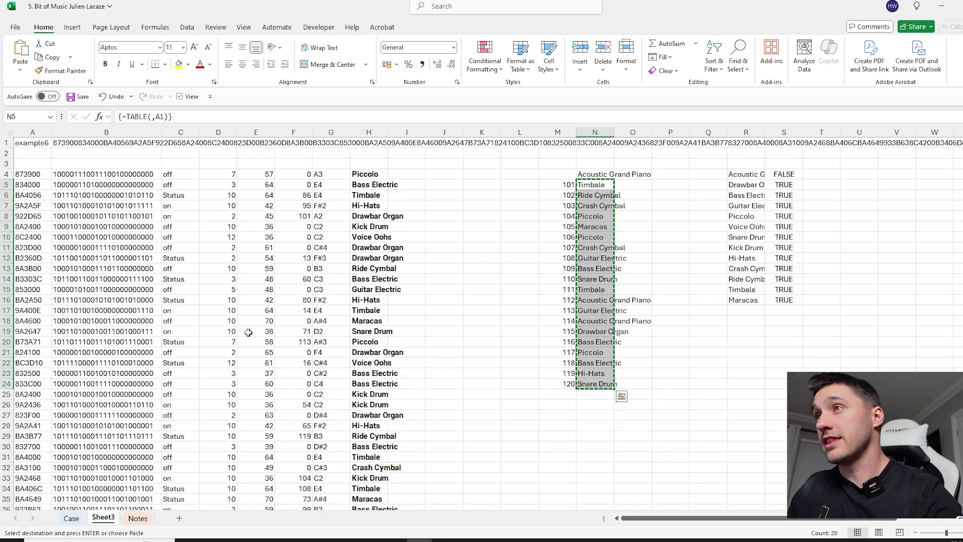
Set A1 to example7 and extend the decoding formulas in columns B to H from row 43 down to row 53
left_click(32, 143)
left_click(168, 116)
key("BackSpace")
type("7")
key("Return")
scroll(148, 361, "down", 7)
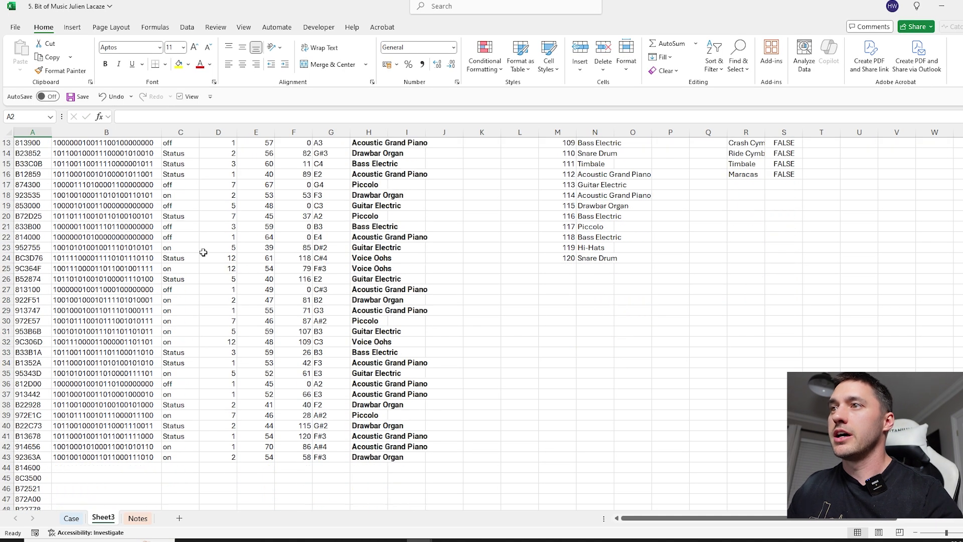
left_click_drag(145, 373, 388, 483)
scroll(657, 279, "up", 7)
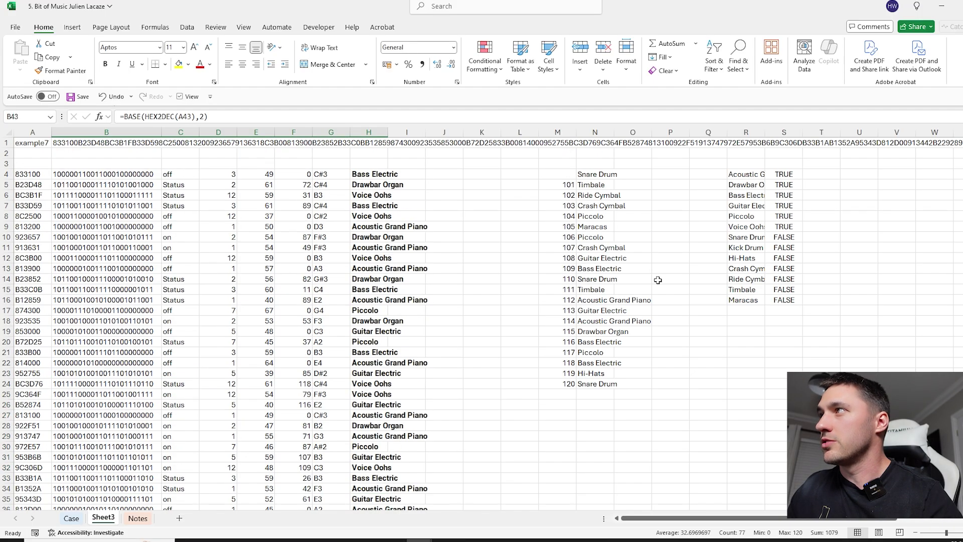
Clear the Level 6 game numbers, data table results and instrument checks from M4:S26 on Sheet3
left_click_drag(561, 170, 782, 405)
key("Delete")
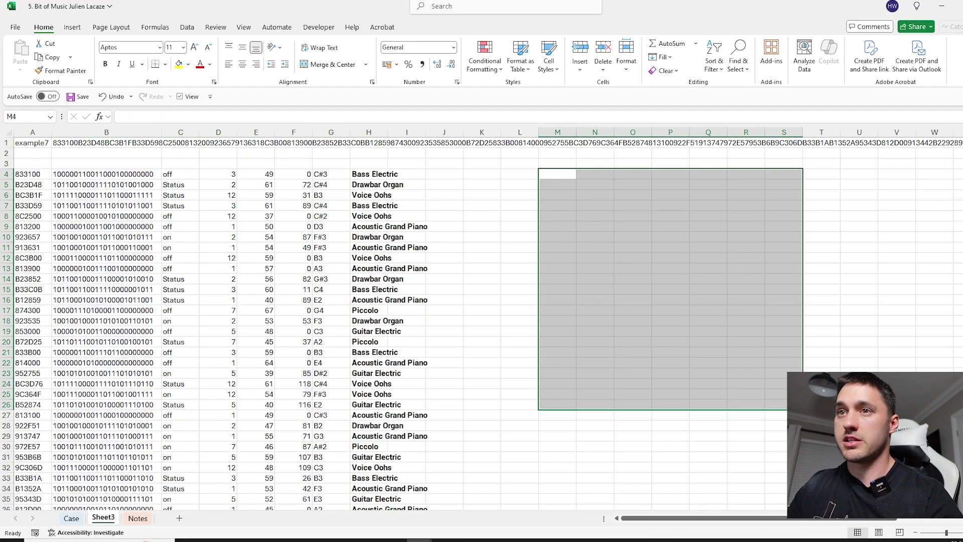
left_click(672, 371)
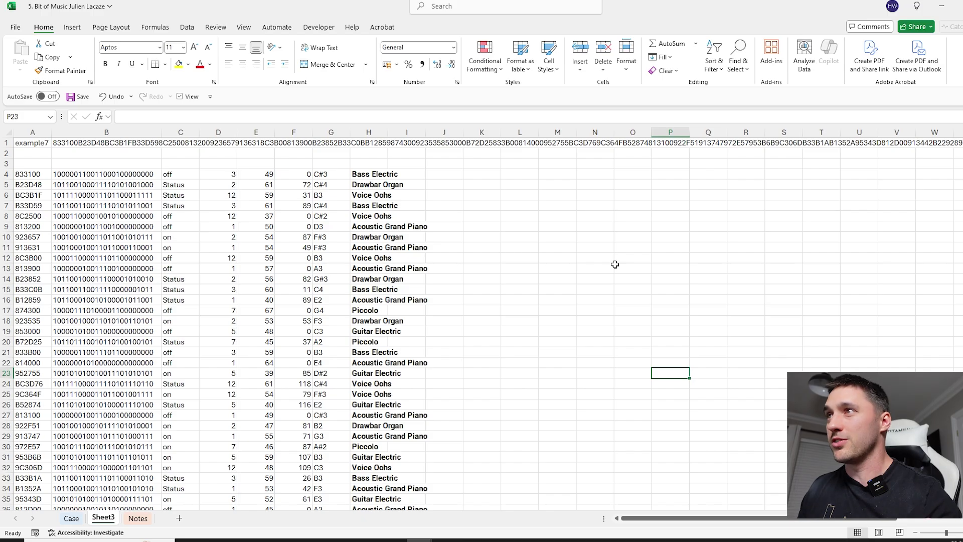
left_click(572, 173)
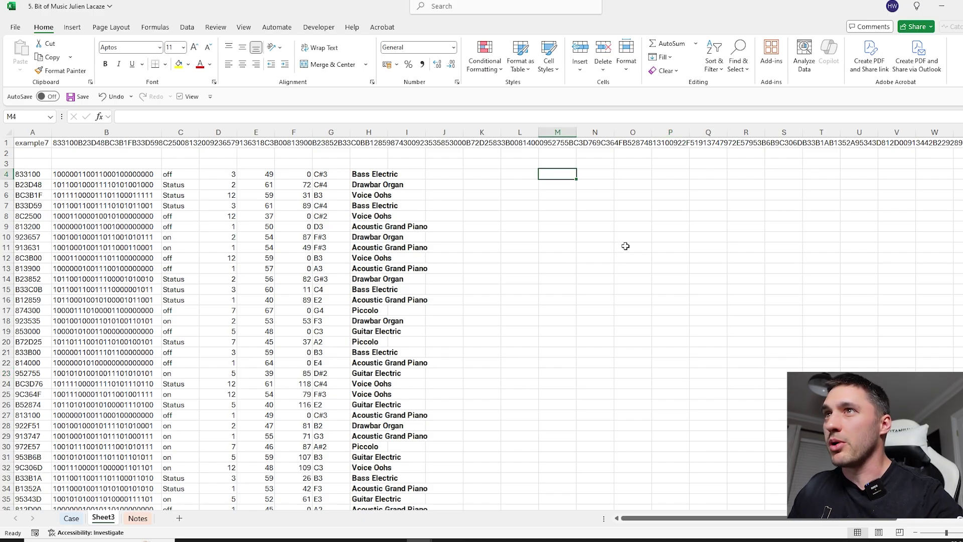
left_click_drag(170, 176, 179, 250)
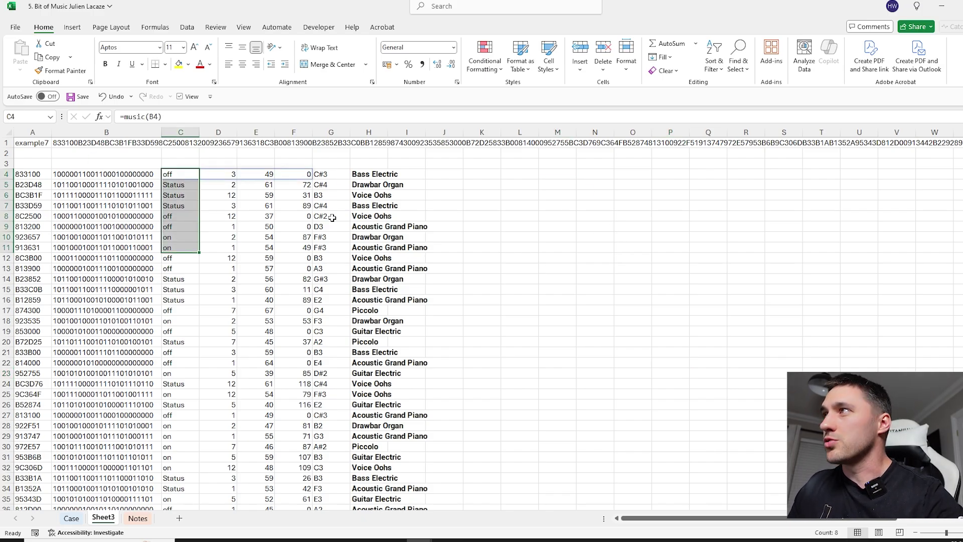
left_click(509, 174)
type("=grou")
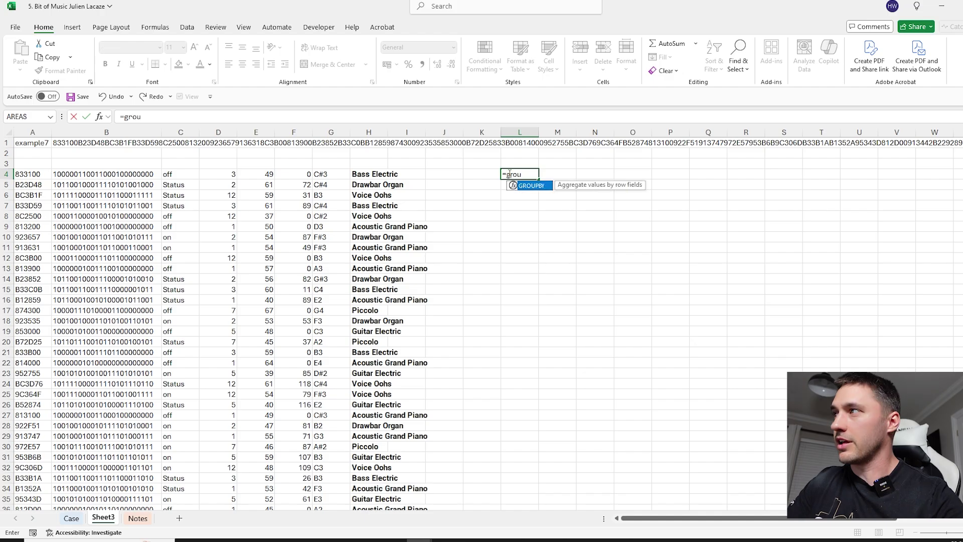
type("p")
key("Tab")
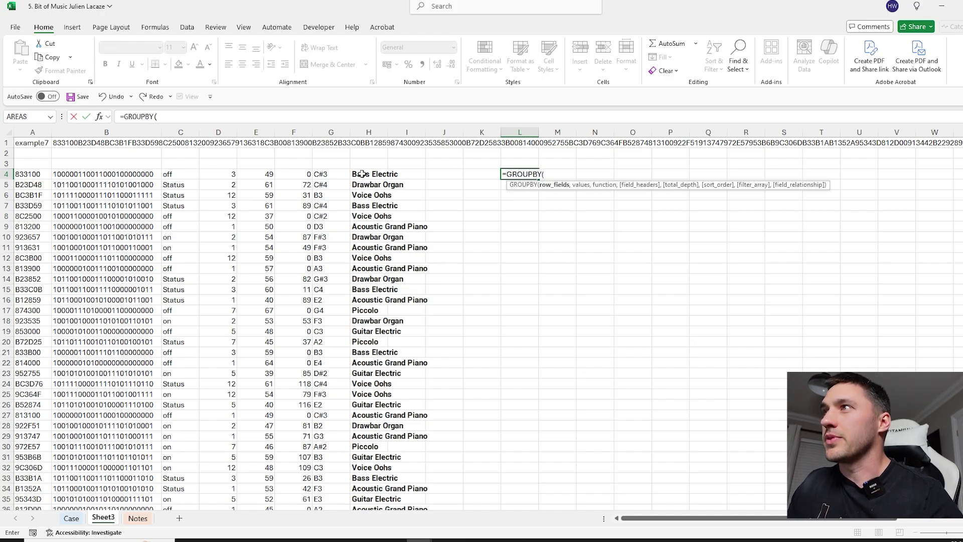
left_click(335, 175)
left_click(371, 176)
key("ctrl+shift+Down")
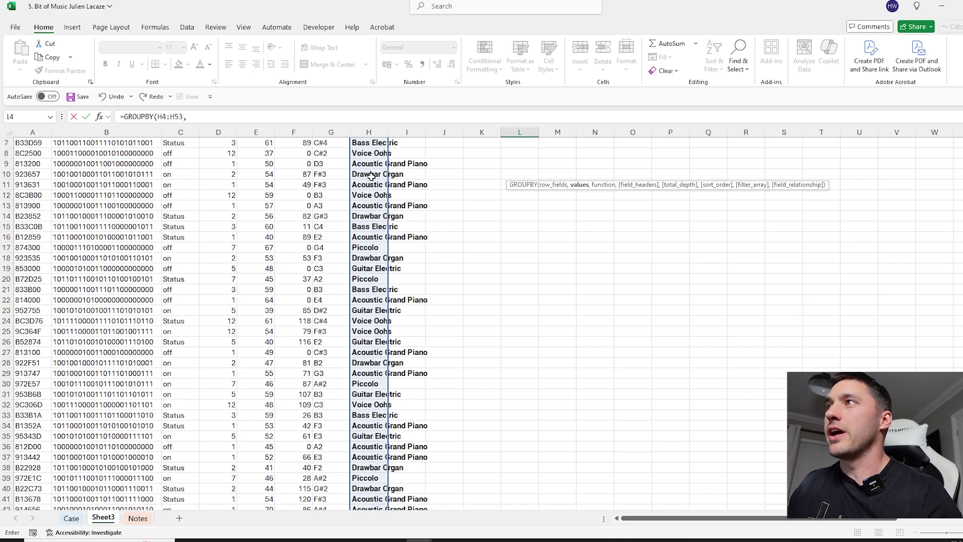
type(",")
left_click(335, 175)
left_click(185, 184)
key("Escape")
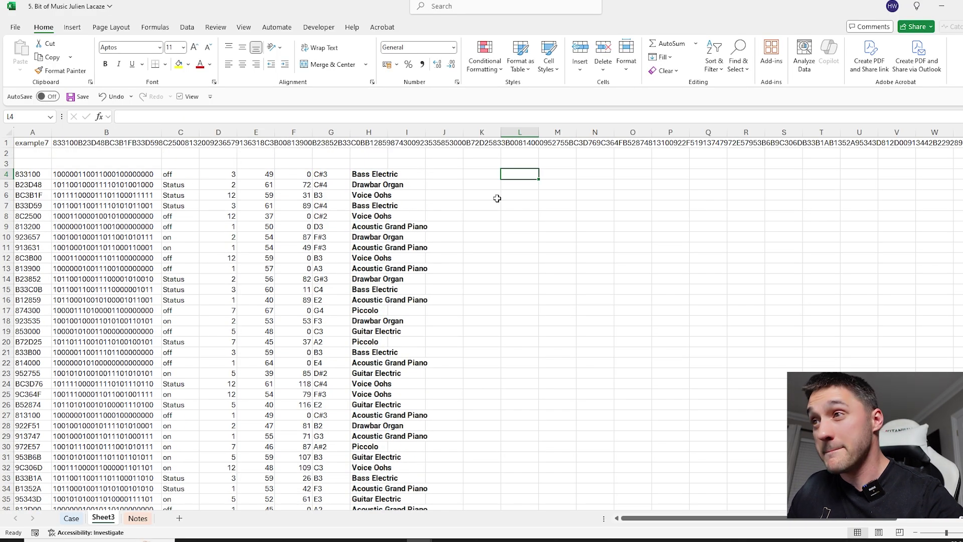
Widen column H to fit the full instrument names
left_click(407, 173)
left_click_drag(388, 133, 448, 137)
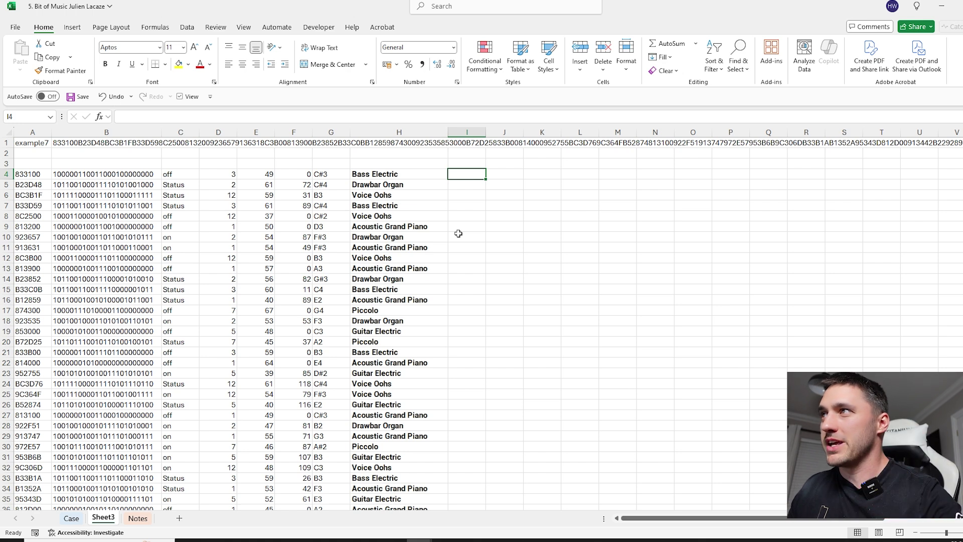
left_click(471, 186)
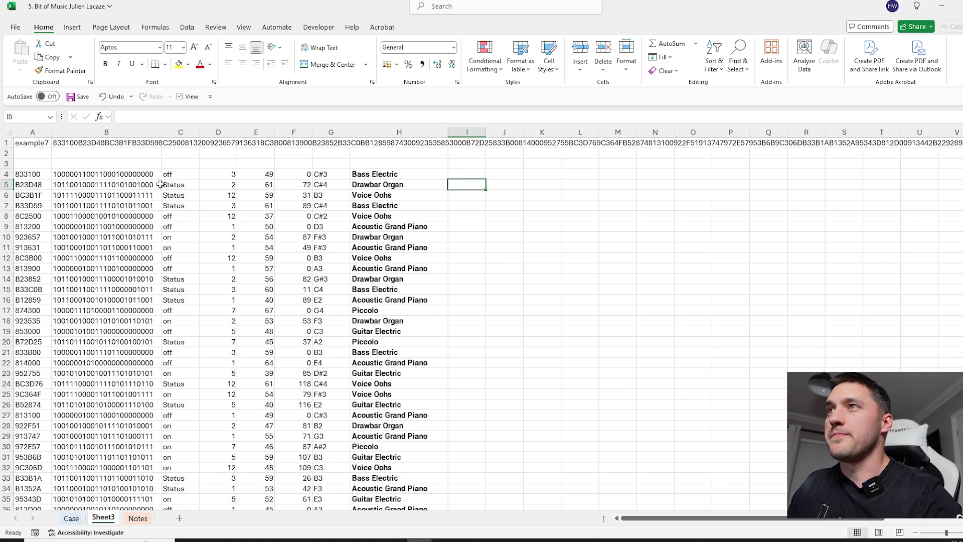
left_click_drag(29, 185, 401, 394)
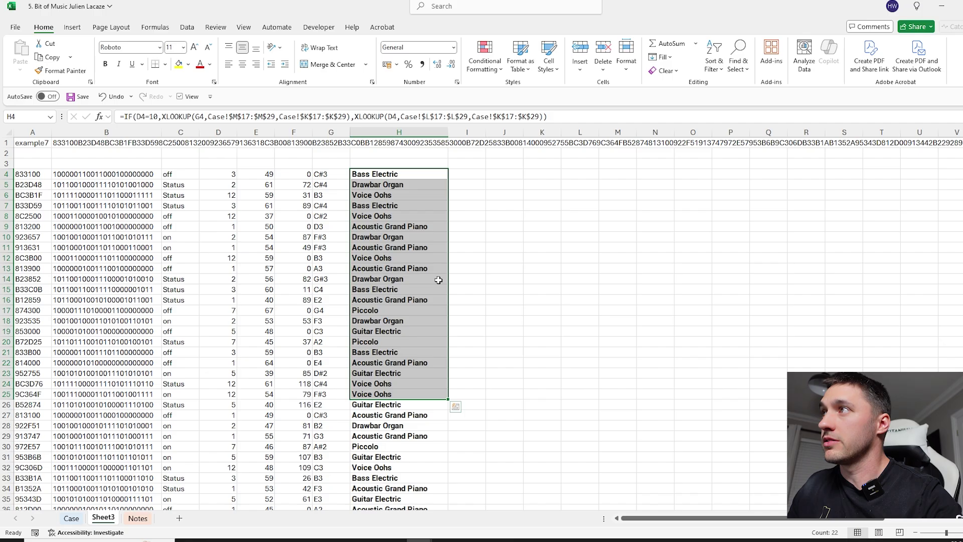
Begin an IF formula in I5 that tests whether the message type in C5 equals "off"
left_click(466, 185)
type("=if")
key("Tab")
key("Left")
key("Left")
key("Left")
key("Left")
key("Left")
key("Left")
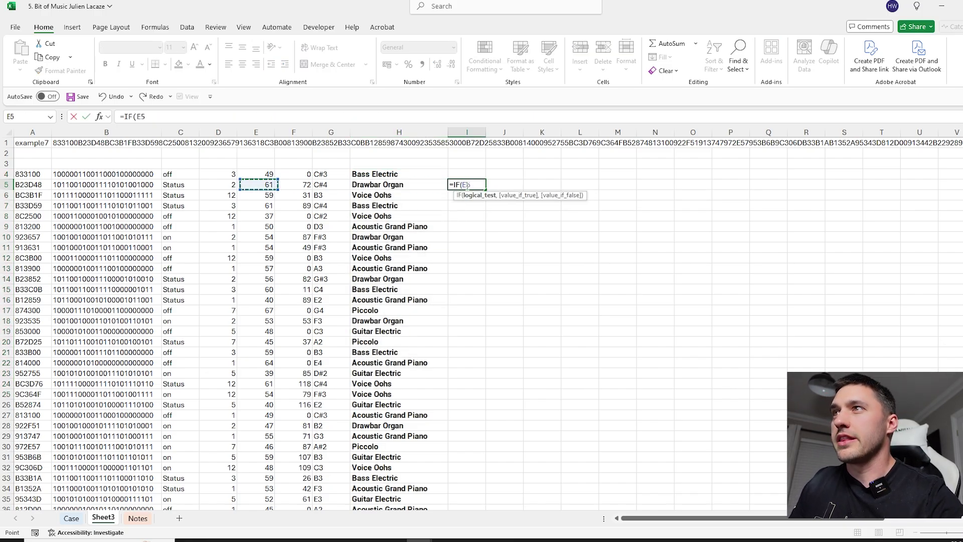
type("=")
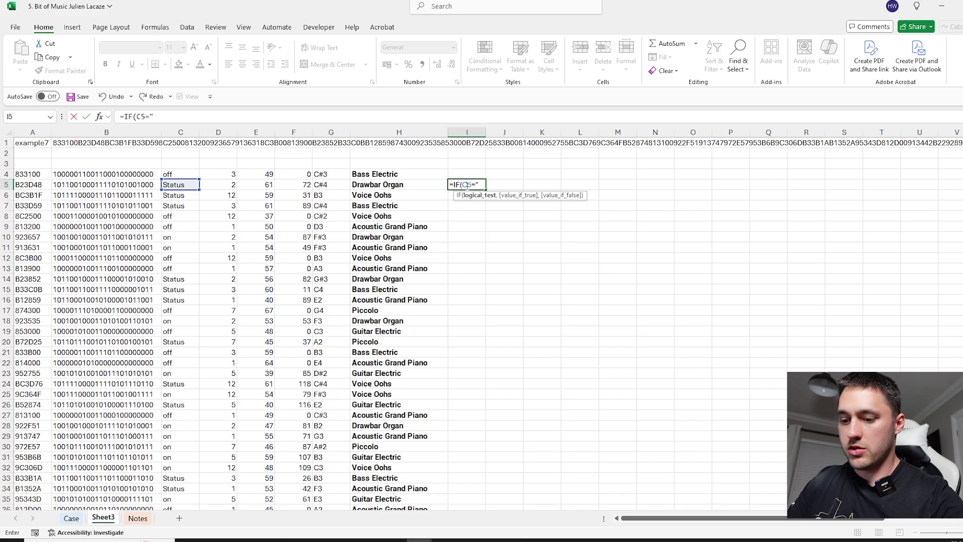
type("\"off\",")
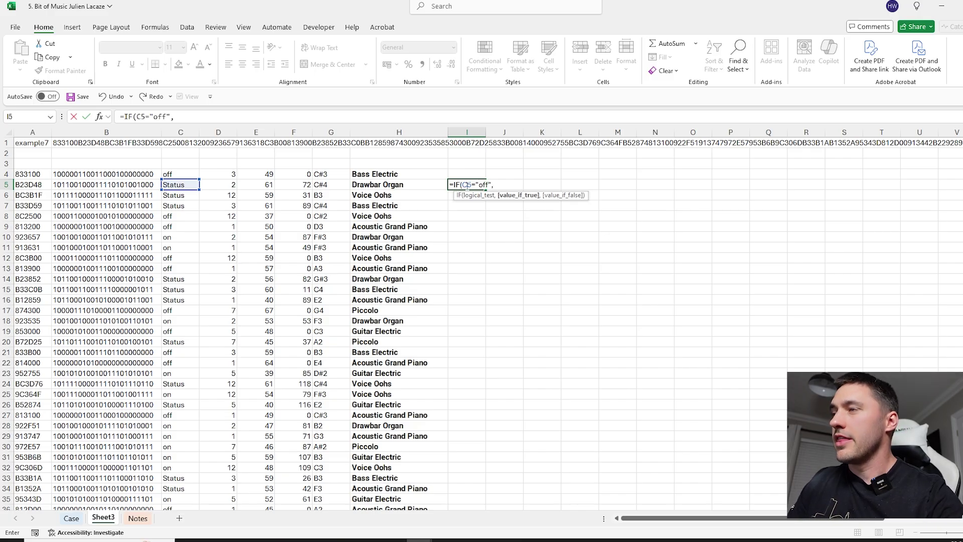
As the IF's true result, begin a COUNTIFS that matches instrument H5 within the expanding range $H$4:H4
type("countif")
key("Down")
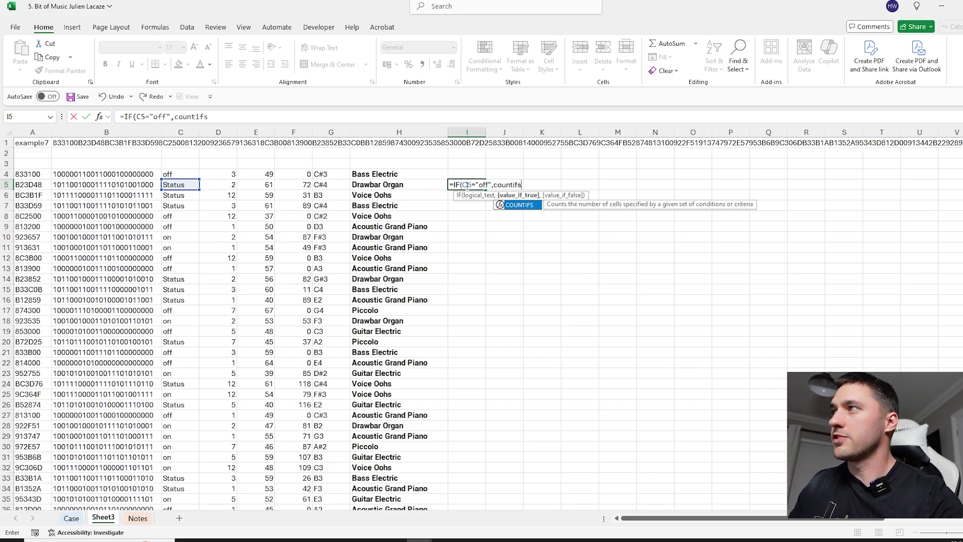
key("Tab")
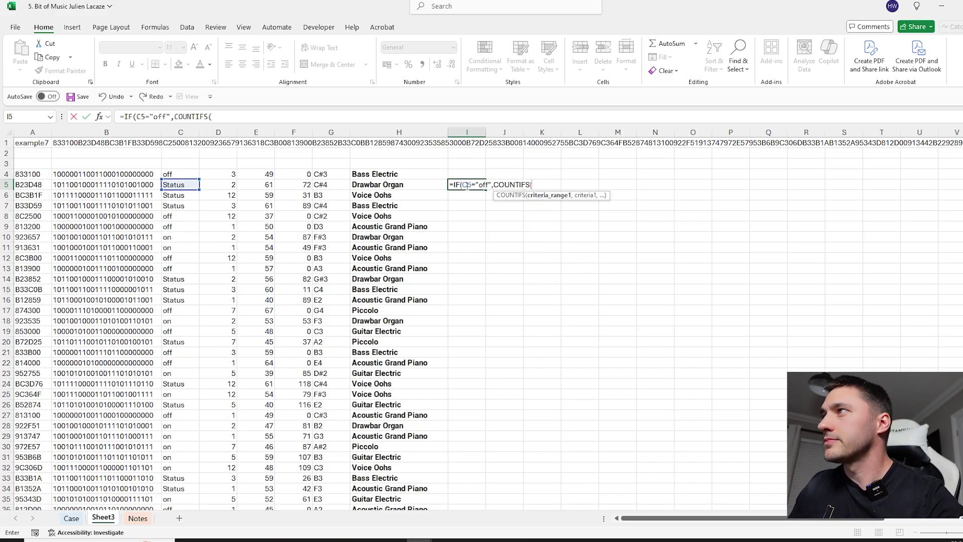
left_click(391, 174)
key("F8")
left_click(224, 115)
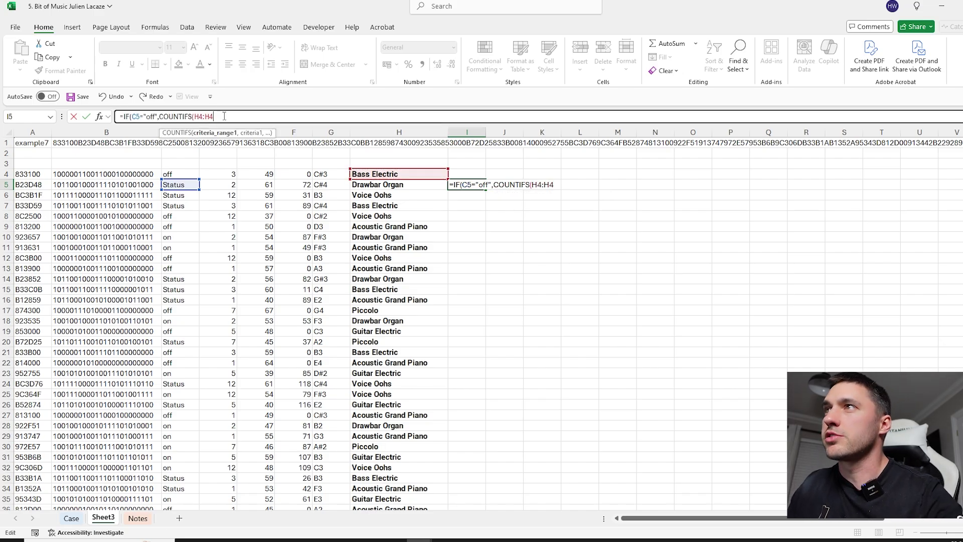
left_click(200, 116)
key("F4")
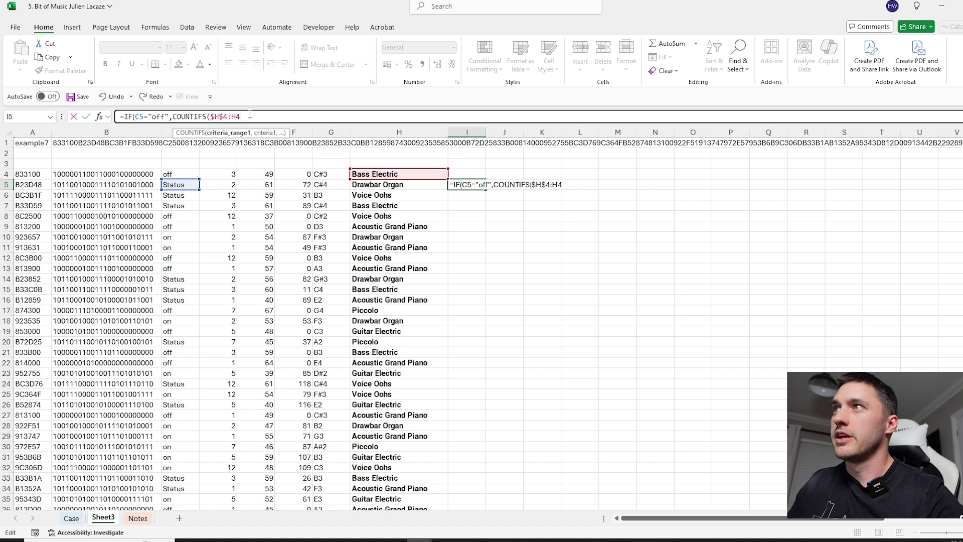
type(",")
left_click(372, 184)
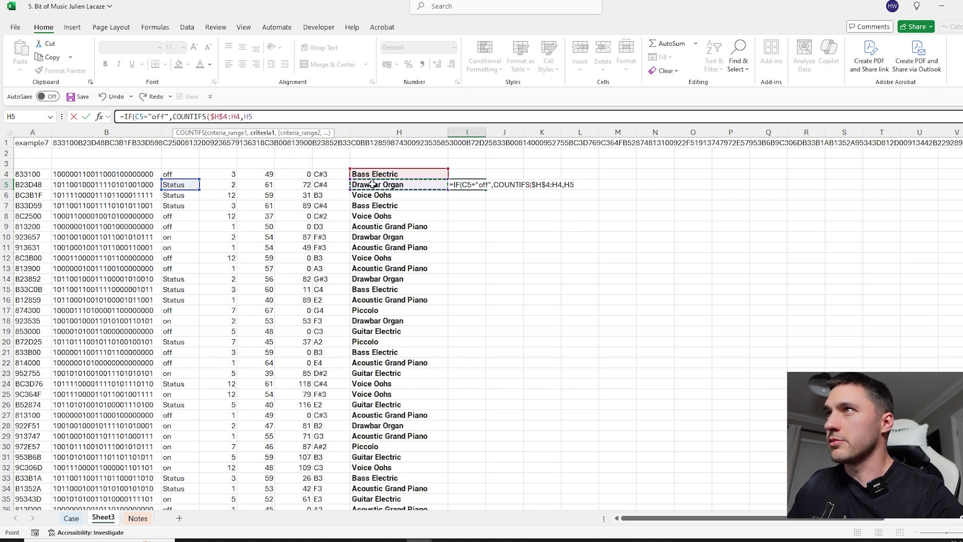
Add a second COUNTIFS condition matching note G5 within the expanding range $G$4:G4
type(",")
left_click(335, 175)
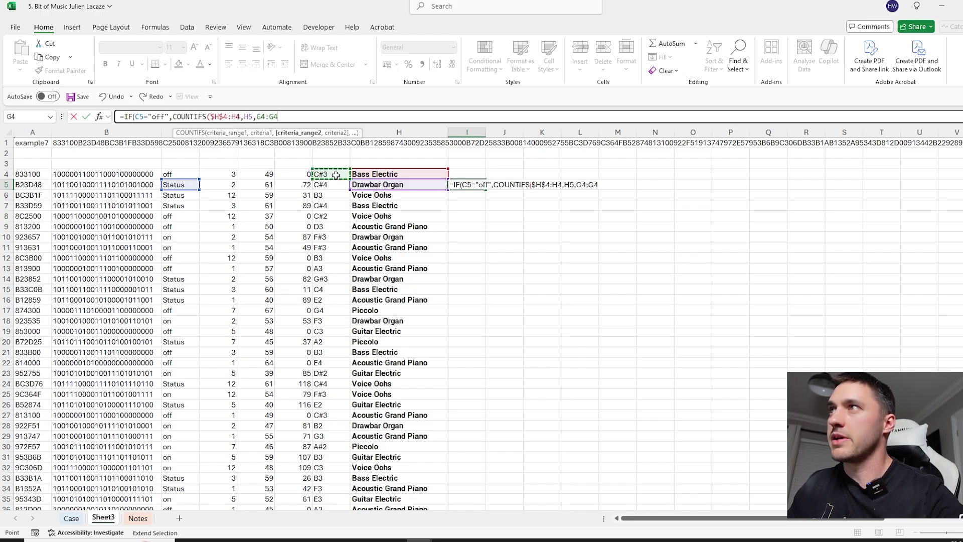
left_click(262, 116)
key("F4")
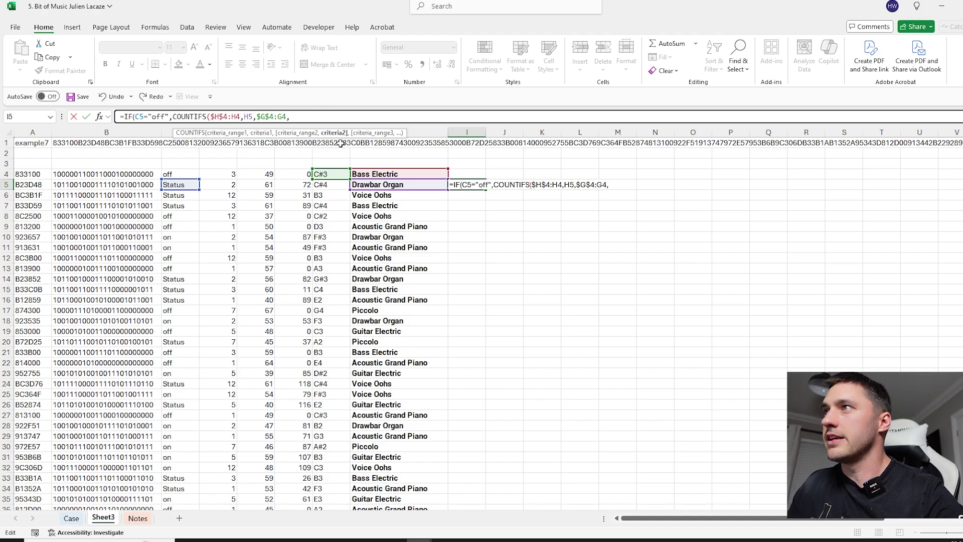
left_click(332, 183)
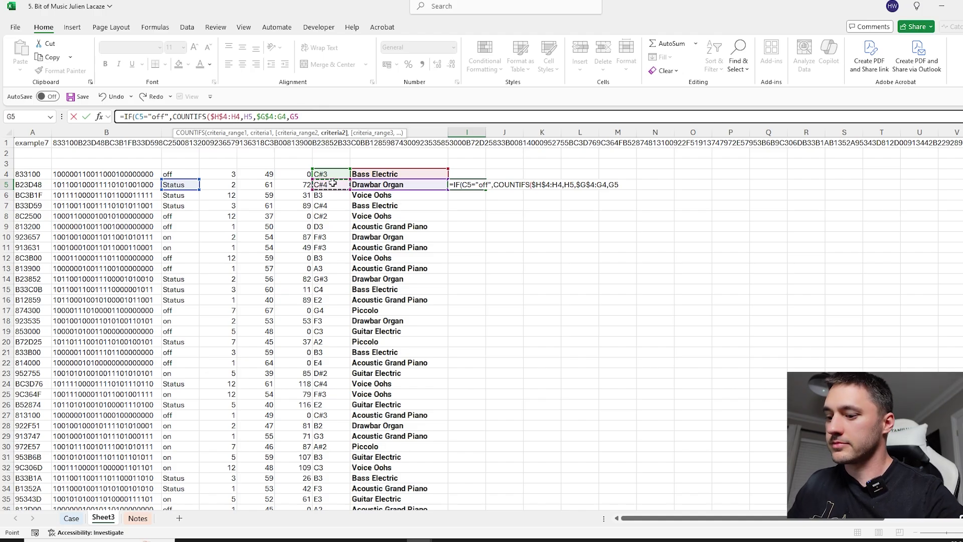
type(",")
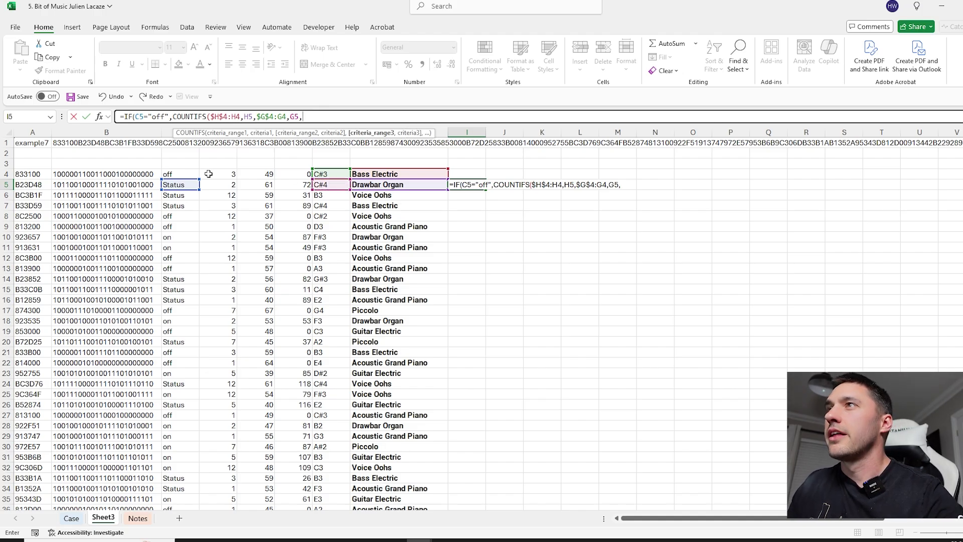
Add a third COUNTIFS condition matching "on" within the expanding range $C$4:C4 and enter the formula in I5
left_click(181, 174)
key("F8")
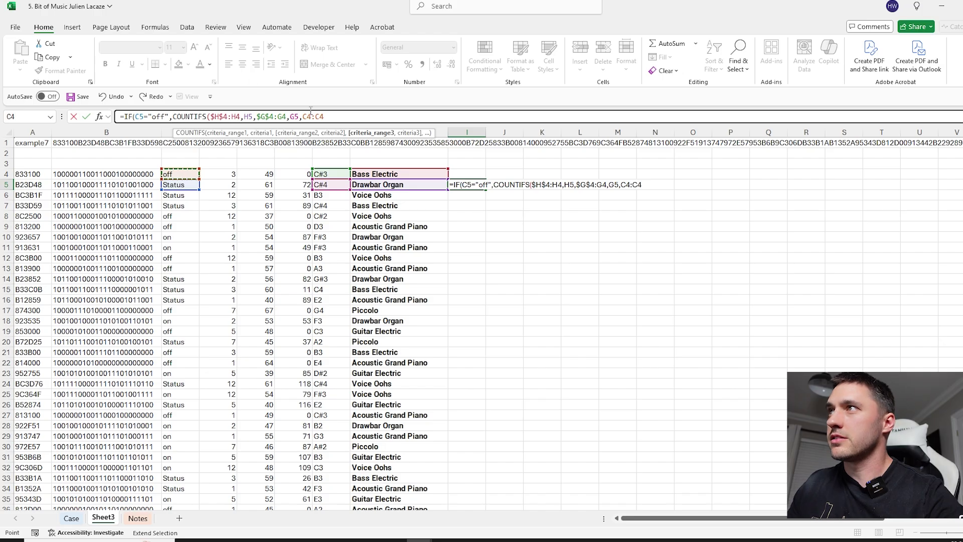
left_click_drag(324, 116, 308, 116)
key("F4")
type(",\"on")
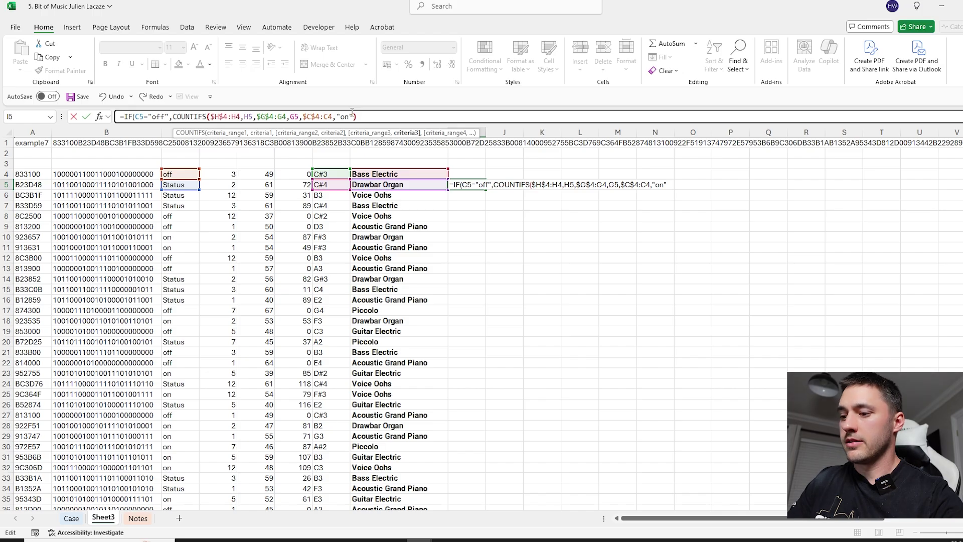
key("ctrl+Return")
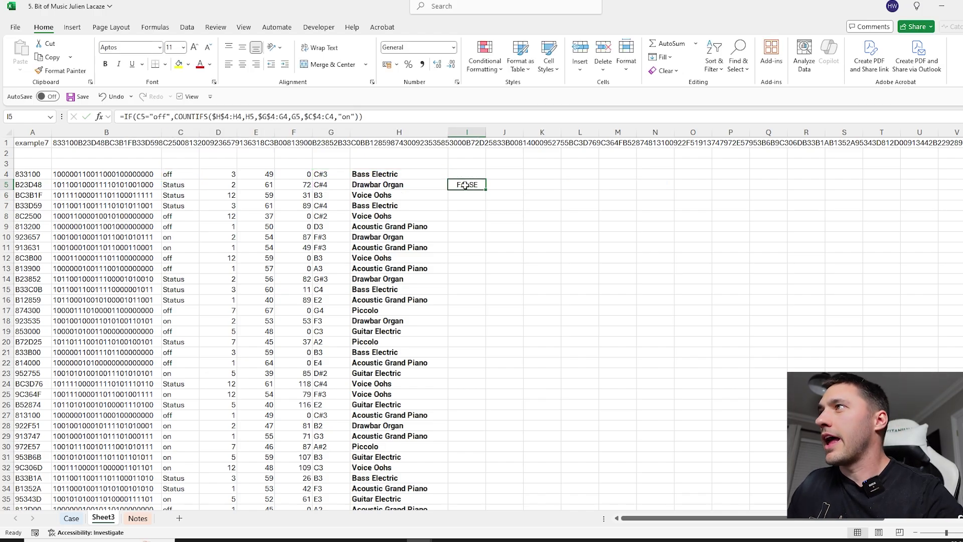
Fill the I5 formula down to I53 and compare the off message in row 44 with the on message in row 42
double_click(484, 190)
scroll(479, 342, "down", 2)
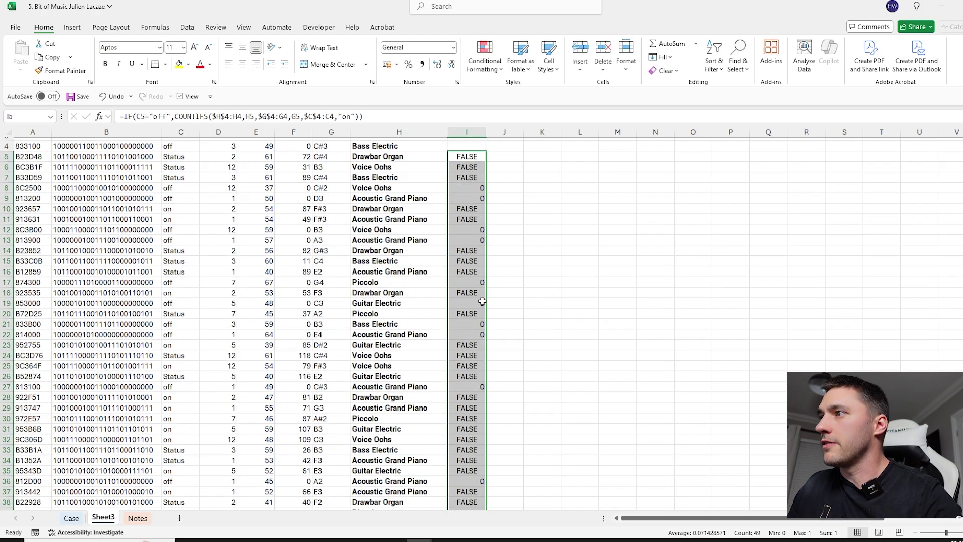
scroll(479, 342, "down", 4)
left_click_drag(480, 383, 31, 384)
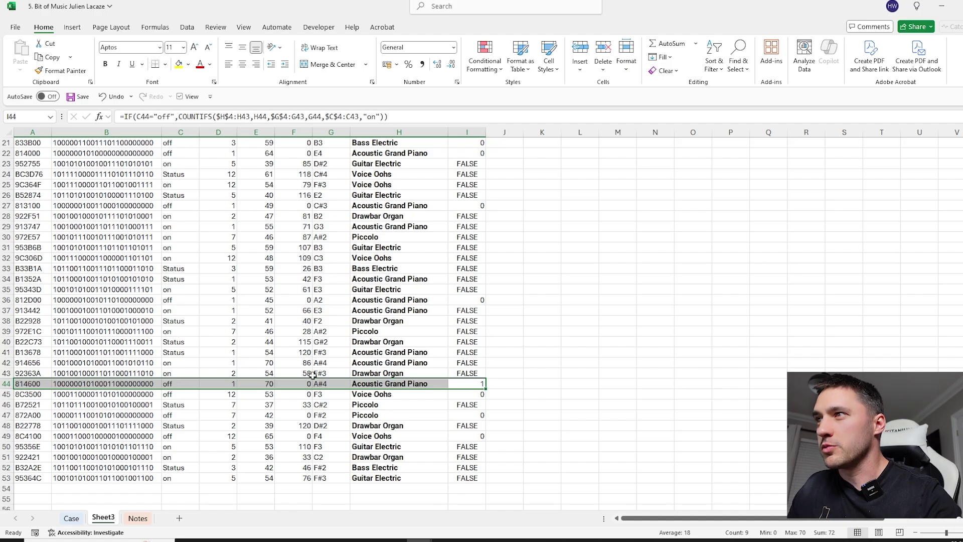
left_click_drag(466, 362, 11, 363, "ctrl")
left_click(465, 382)
scroll(469, 314, "up", 3)
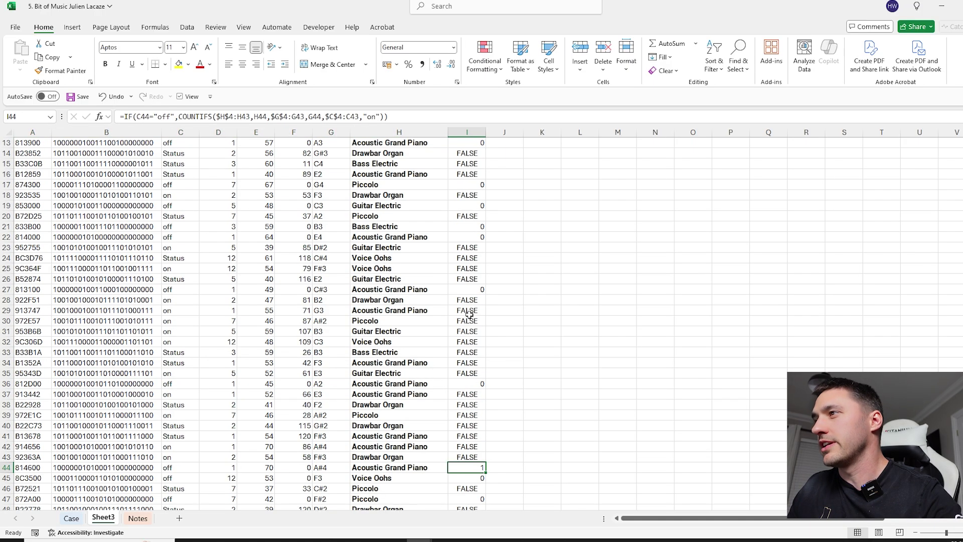
scroll(467, 441, "up", 4)
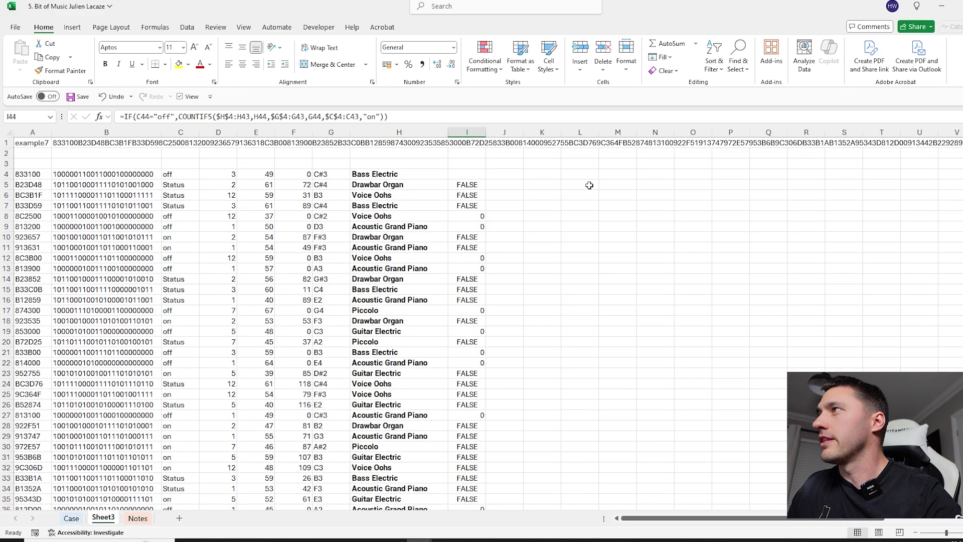
In M5 of Sheet3, begin an XLOOKUP that searches for 1 in the absolute range $I$5:$I$53
left_click(590, 183)
key("Right")
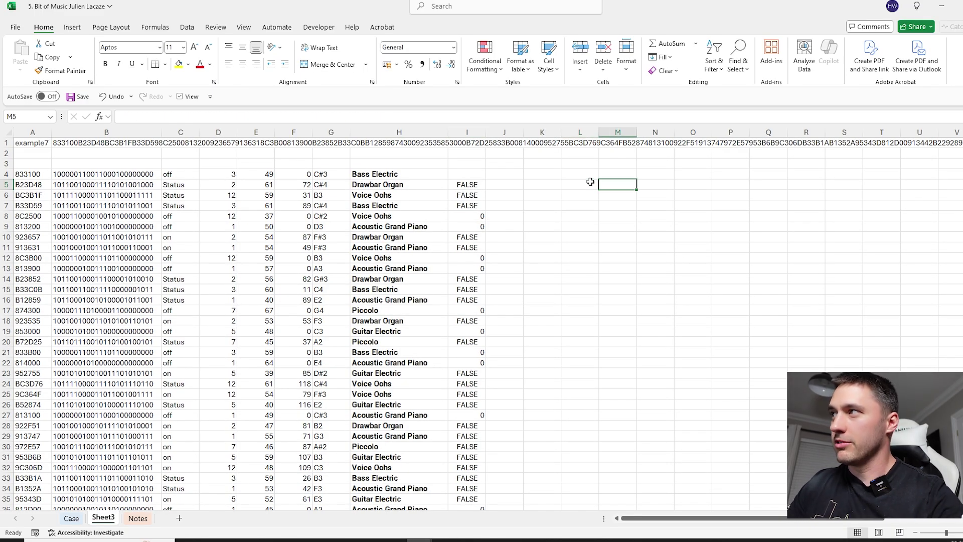
type("=")
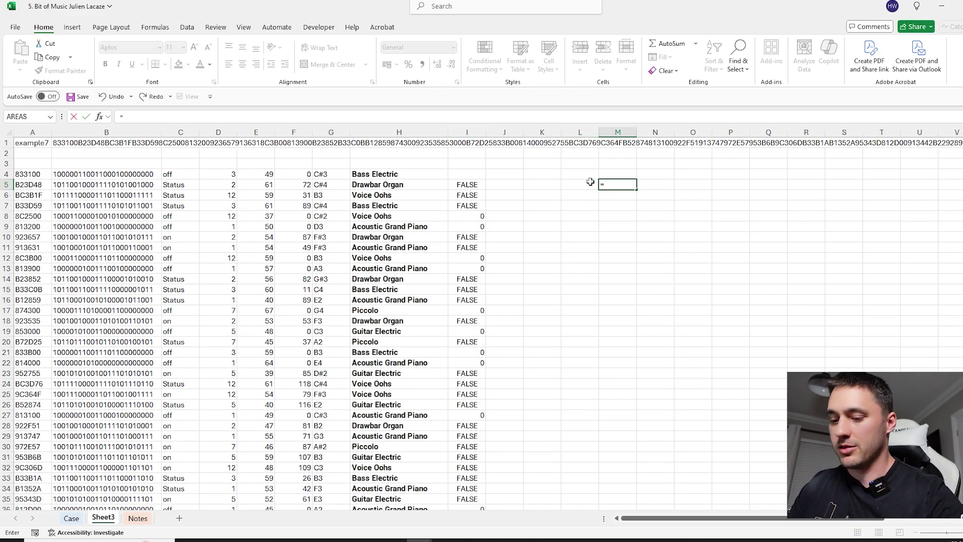
type("xl")
key("Tab")
type("1,")
key("Left")
key("Left")
key("Left")
key("Left")
key("ctrl+shift+Down")
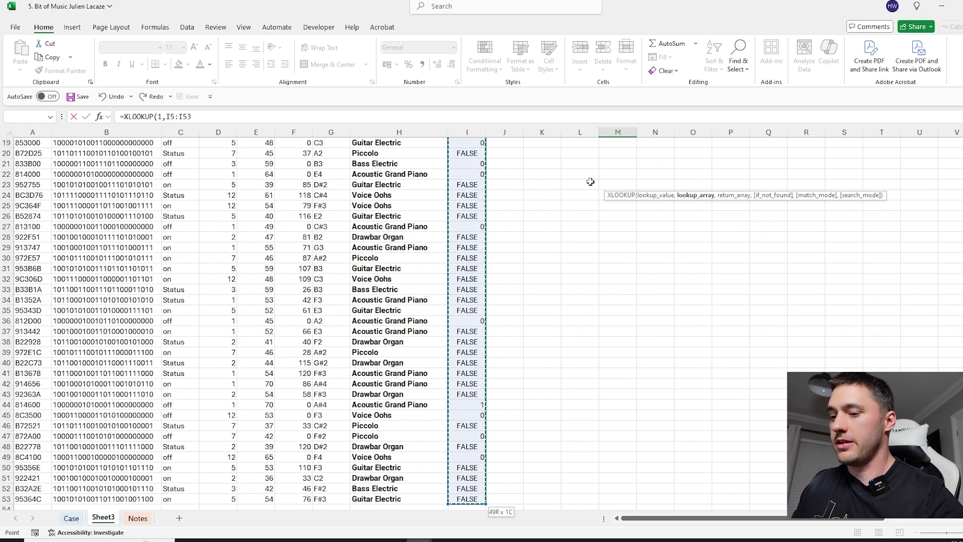
key("F4")
type(",")
Use instruments H5:H53 as the XLOOKUP's return array and enter the formula in M5
left_click(426, 184)
key("ctrl+shift+Down")
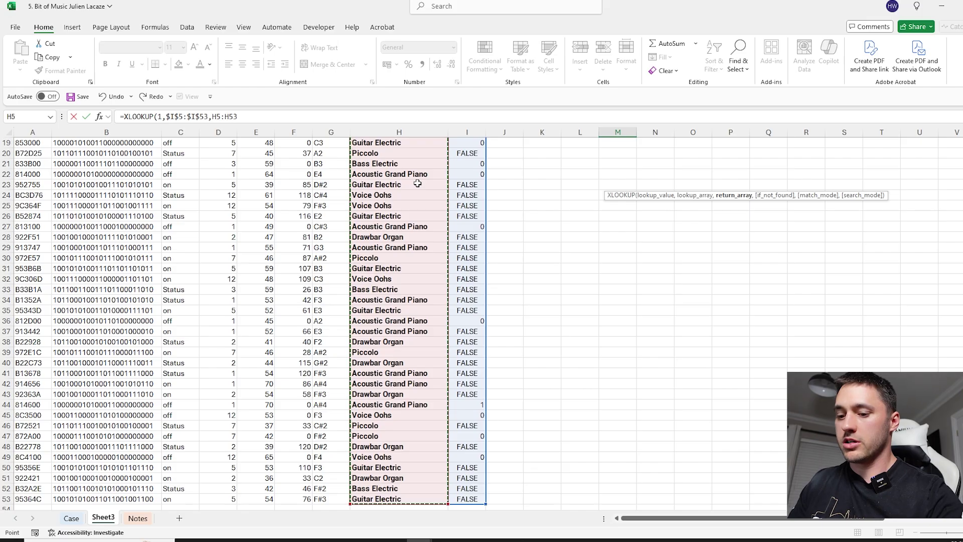
key("Return")
left_click_drag(416, 174, 476, 177)
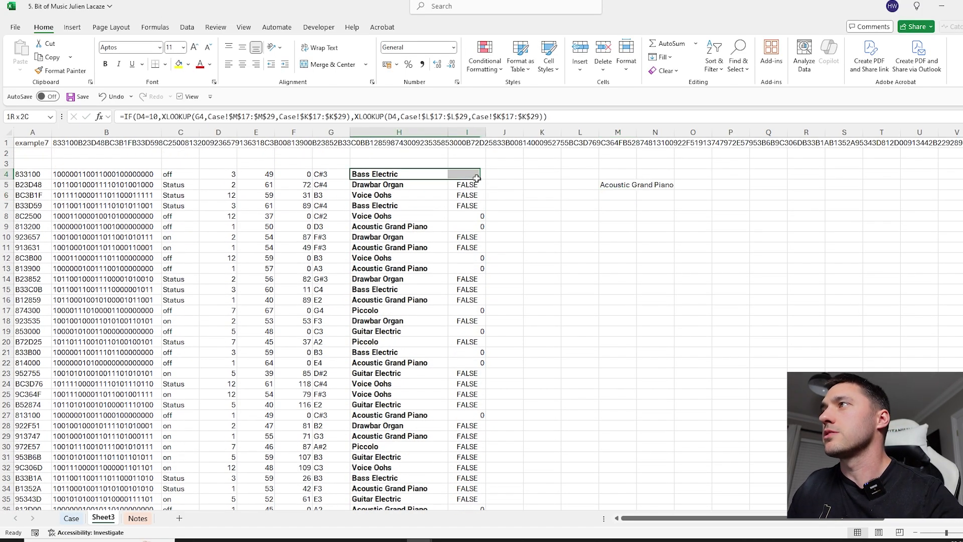
left_click(608, 185)
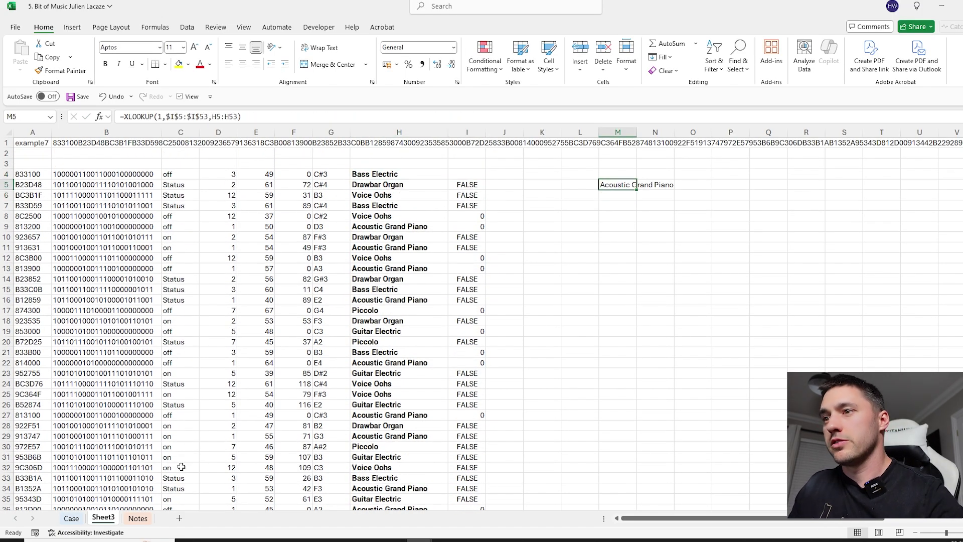
Copy game numbers 121 to 140 of Level 7 from the Case sheet into Sheet3 starting at L6
left_click(73, 517)
left_click(40, 334)
key("ctrl+shift+Down")
key("ctrl+c")
key("ctrl+Page_Down")
left_click(590, 194)
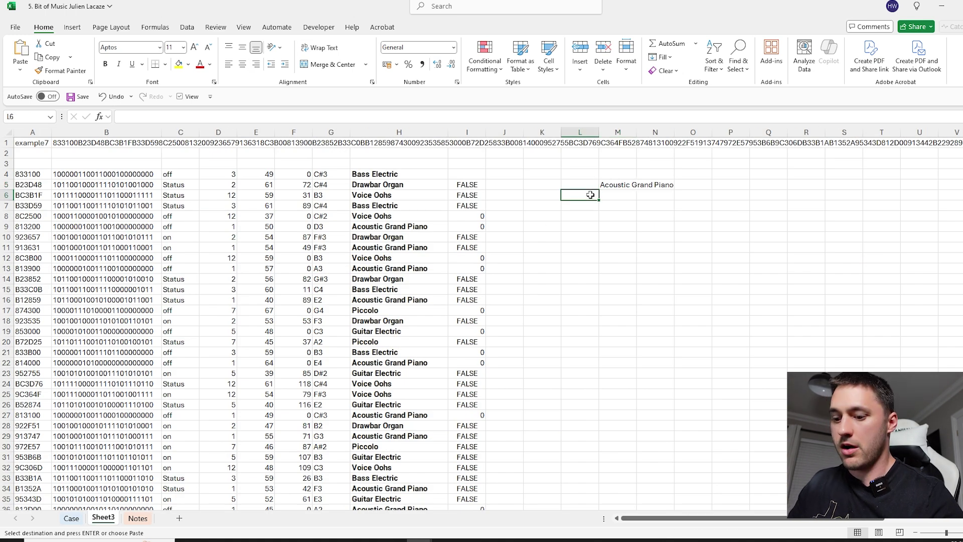
key("ctrl+v")
Create a data table over L5:M25 with A1 as the column input cell
left_click_drag(590, 185, 624, 204)
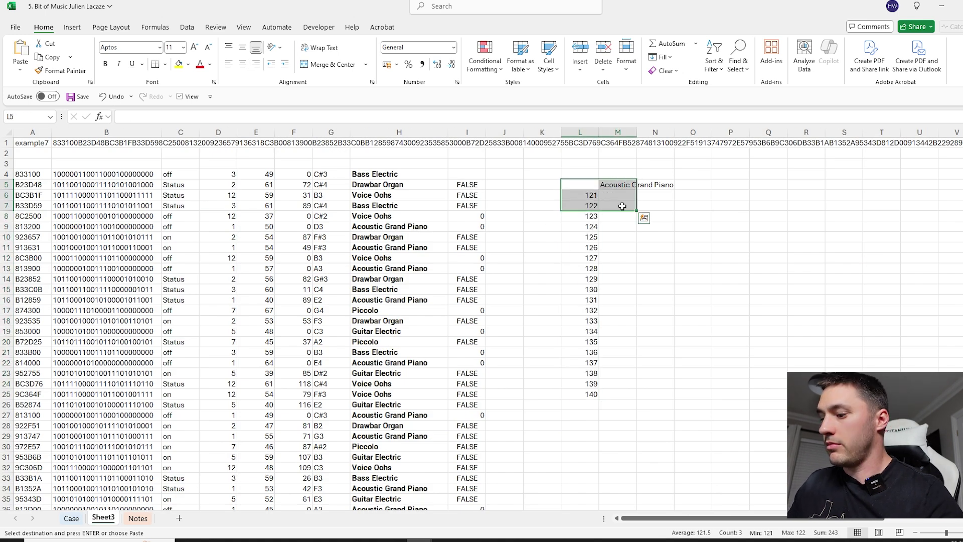
key("ctrl+shift+Down")
key("alt+d")
key("t")
left_click(31, 145)
key("Return")
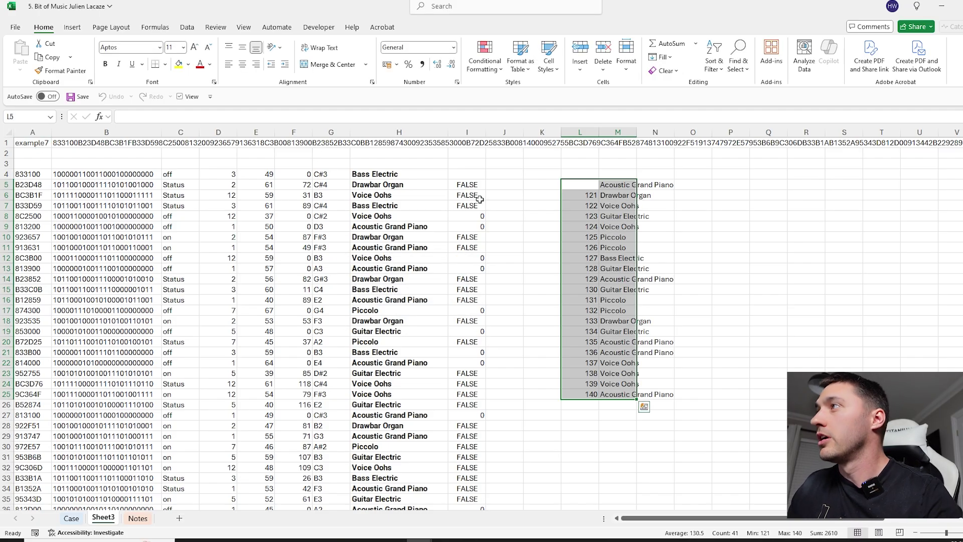
Copy the data table results M6:M25 into the Level 7 answers on the Case sheet, starting at E319
left_click(609, 195)
key("ctrl+shift+Down")
key("ctrl+c")
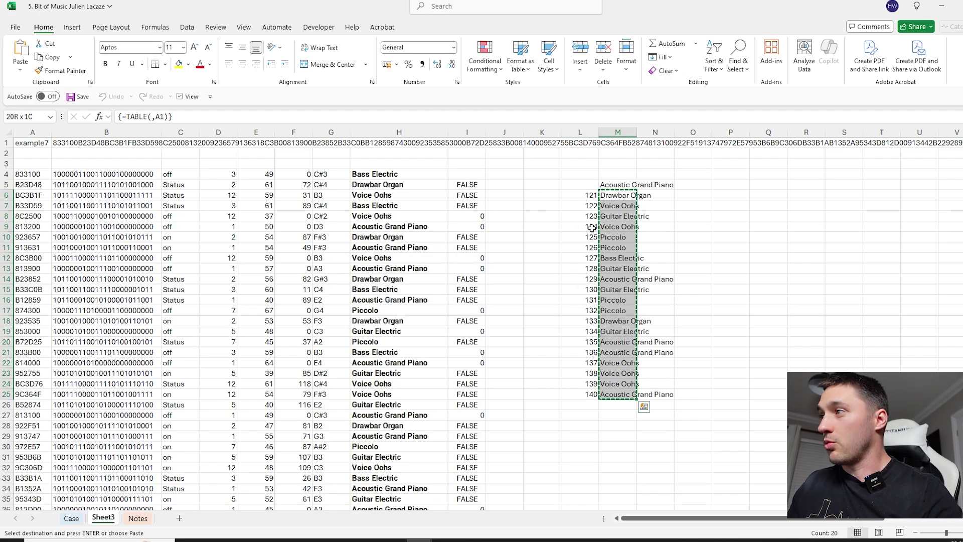
left_click(71, 517)
left_click(198, 256)
key("ctrl+v")
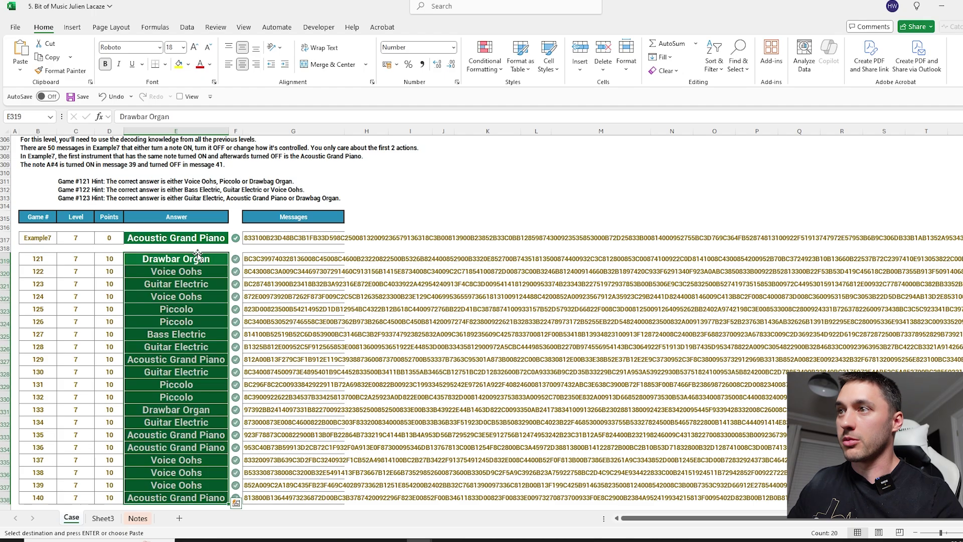
In the Bonus A answer cell E40, enter a CONCAT of the Level 1 messages G66:G85
scroll(272, 311, "down", 4)
scroll(307, 322, "up", 20)
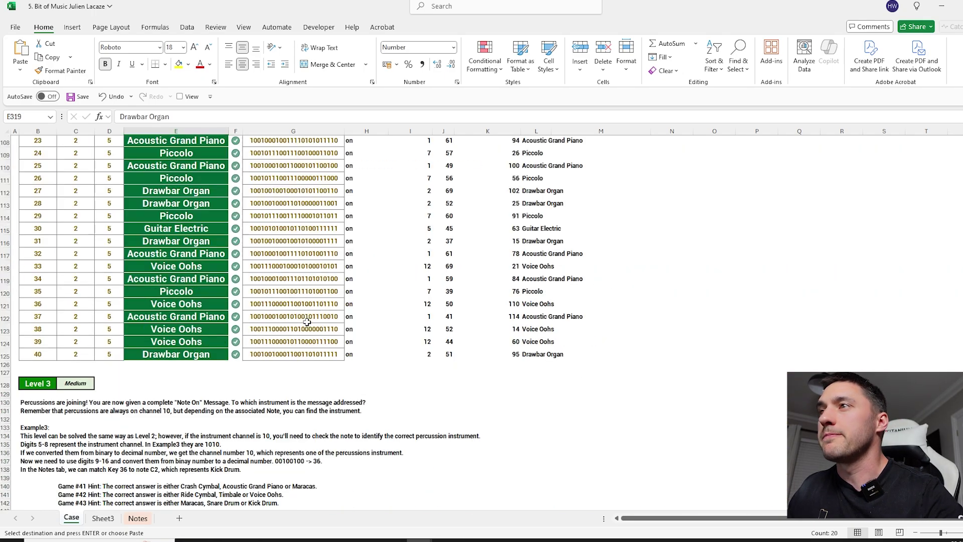
left_click(196, 271)
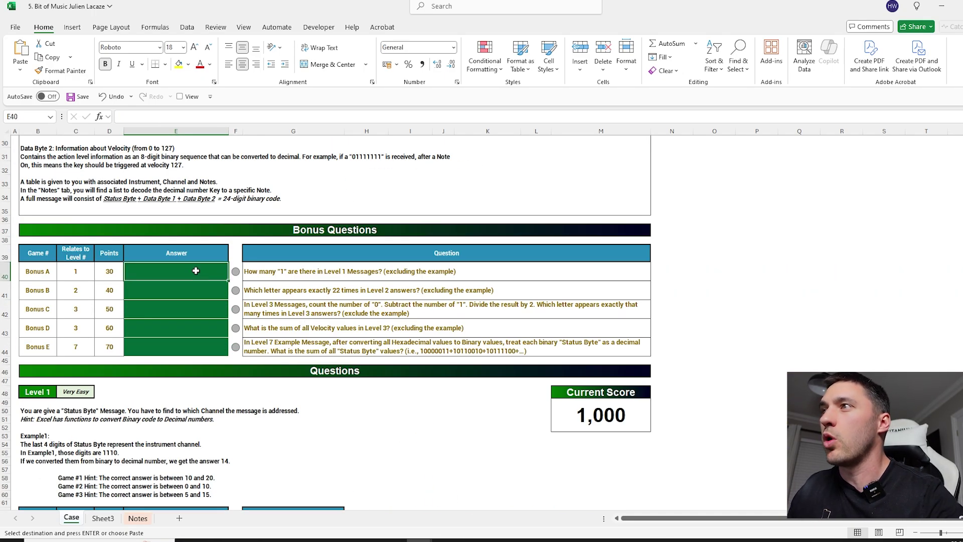
type("=concat(")
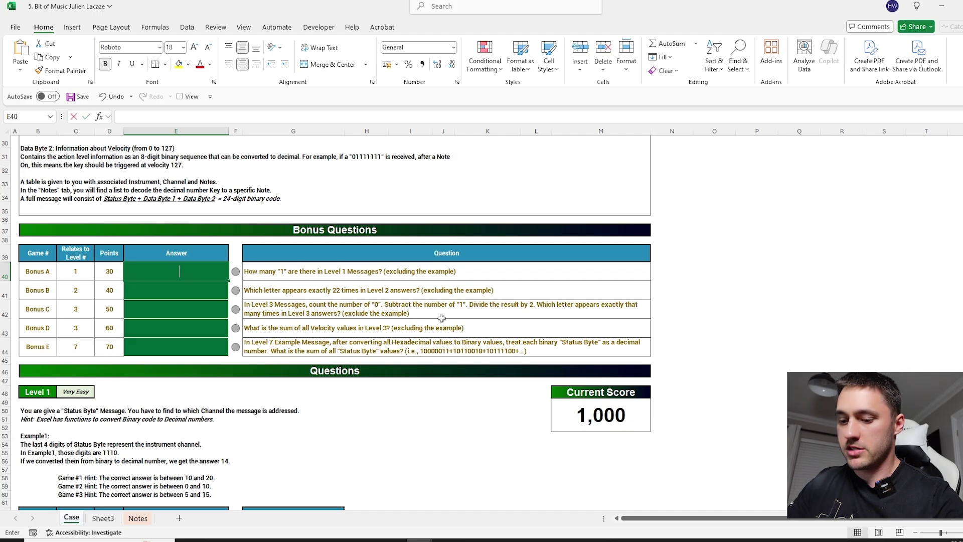
scroll(373, 328, "down", 1)
scroll(351, 326, "down", 14)
scroll(301, 301, "up", 5)
scroll(301, 281, "down", 2)
left_click(316, 174)
key("ctrl+shift+Down")
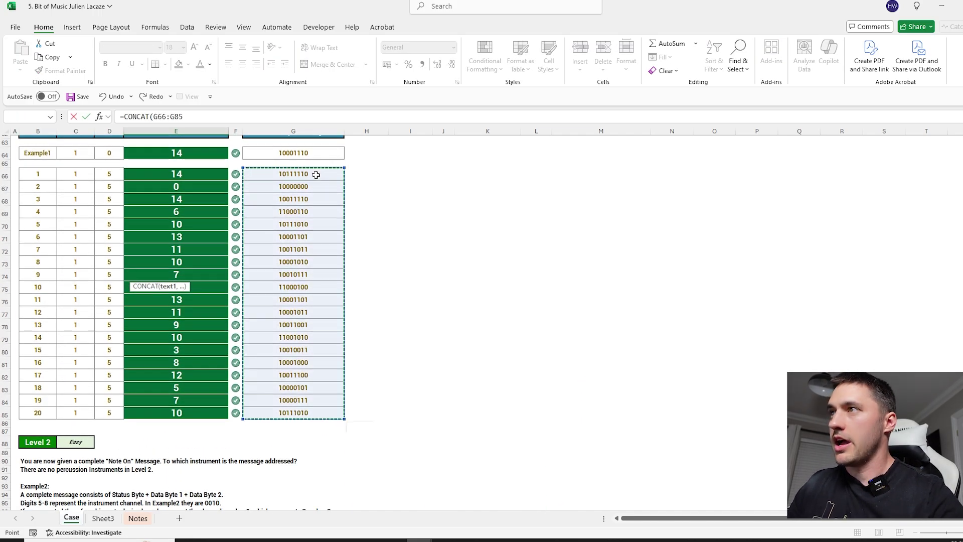
key("Return")
Wrap the CONCAT in E40 with the CountOcc function to count occurrences of "1"
key("Up")
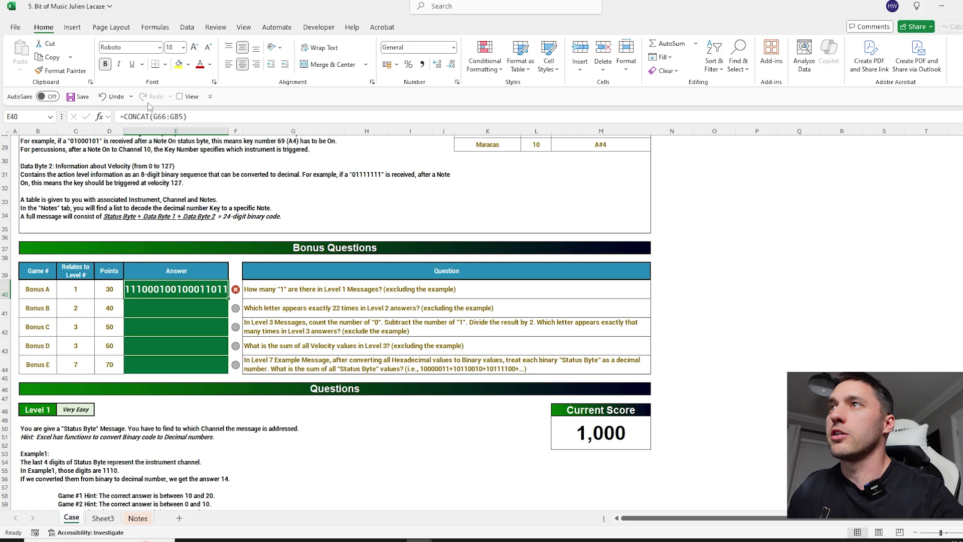
left_click(123, 116)
type("counto")
key("Tab")
type("\"1\",")
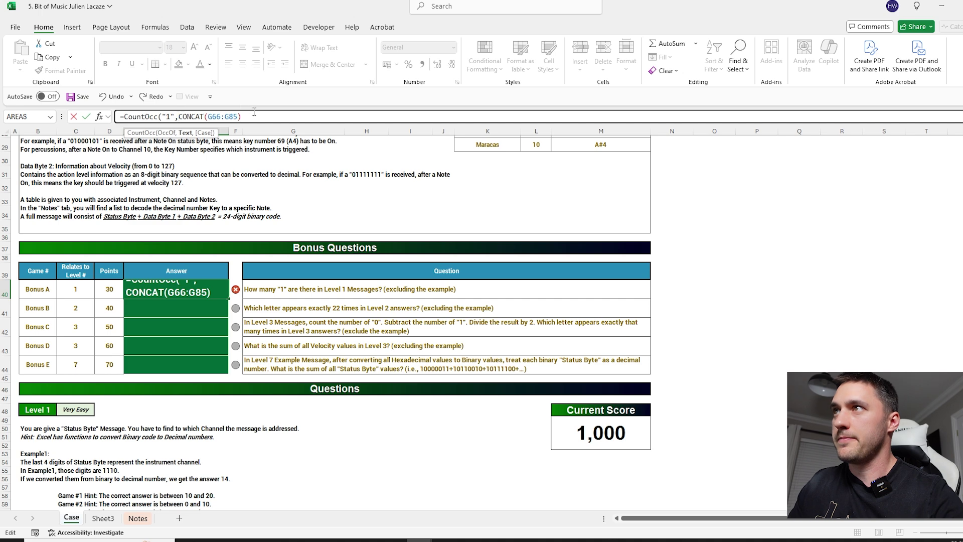
type(")")
key("Return")
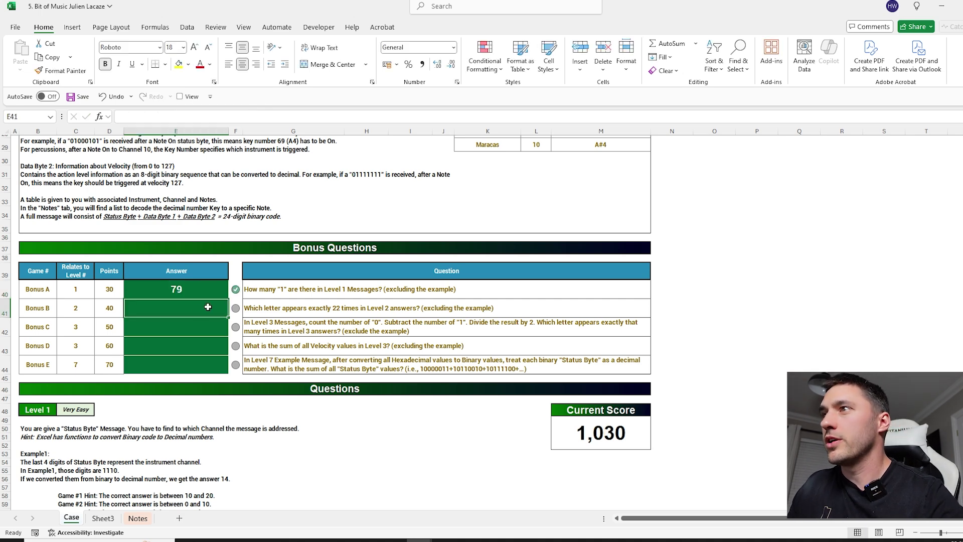
Enter the Alphabet function in N104, beside the Level 2 games, to list the letters
scroll(379, 363, "down", 20)
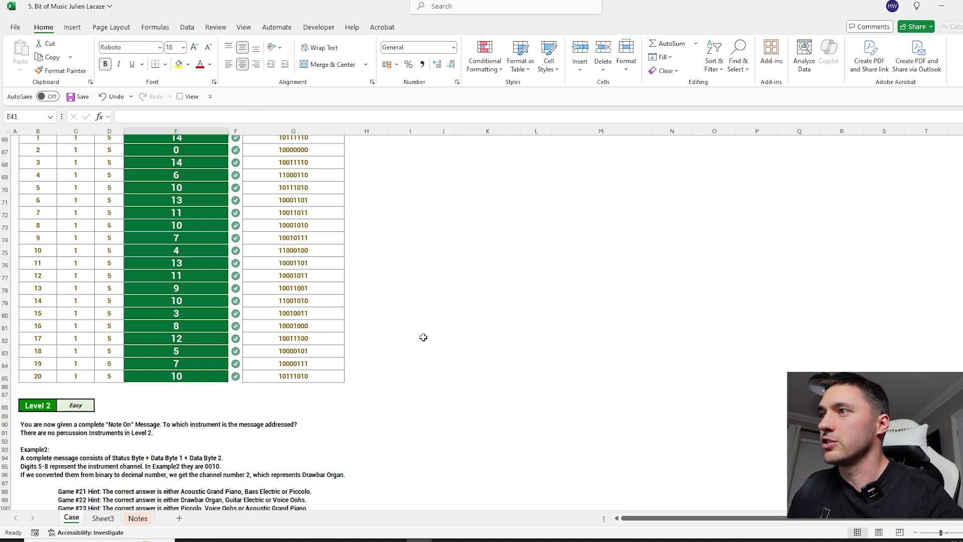
left_click(640, 285)
left_click(678, 270)
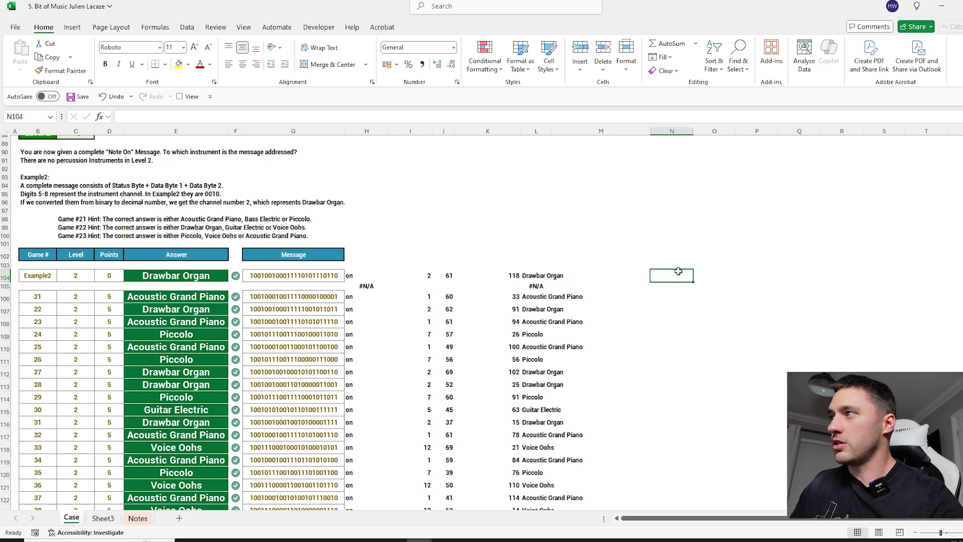
type("=a")
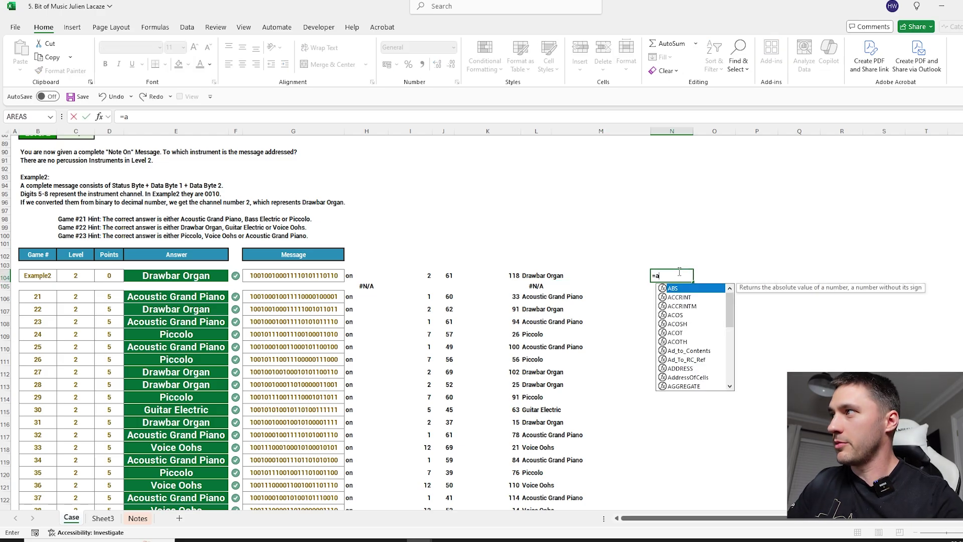
type("lph")
key("Tab")
key("Return")
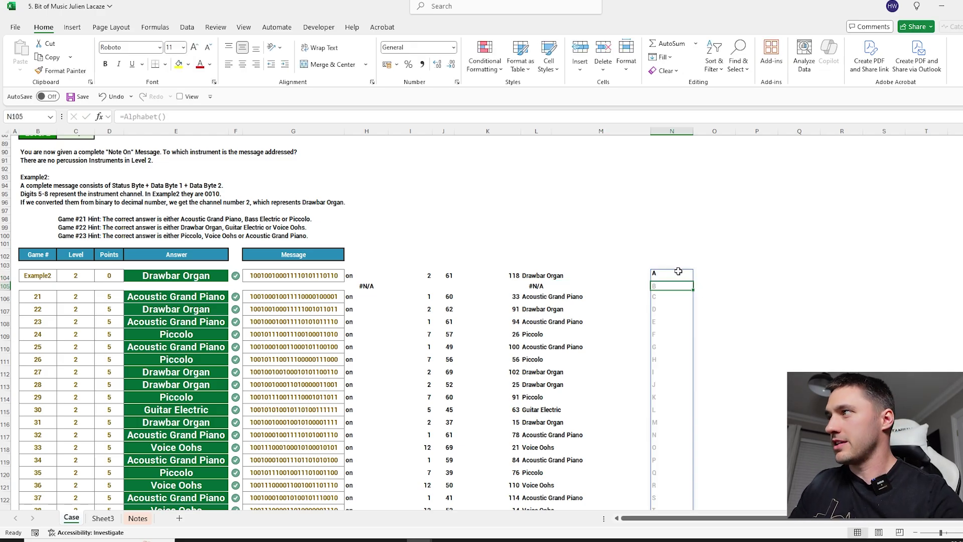
In O103, join the Level 2 answers E106:E125 with CONCAT
left_click(713, 265)
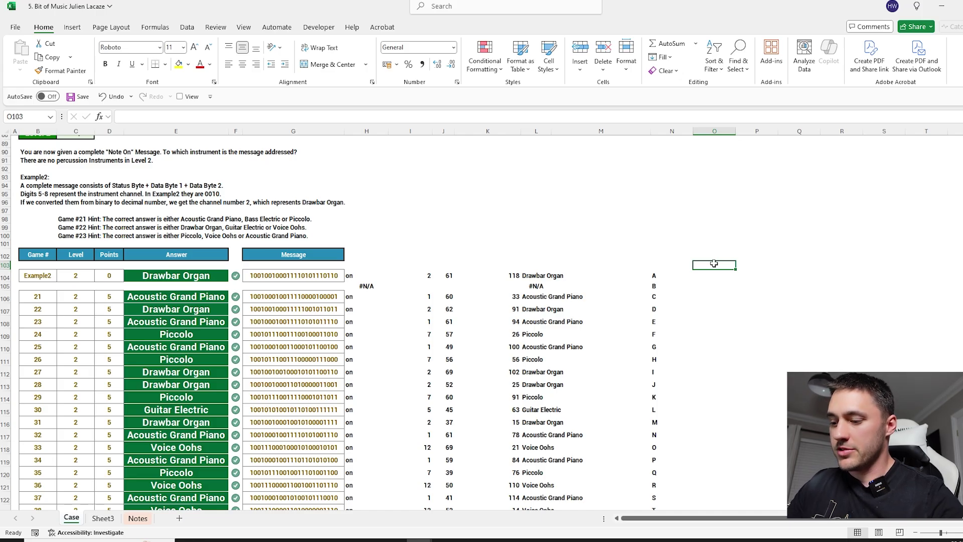
type("=concat(")
left_click(209, 296)
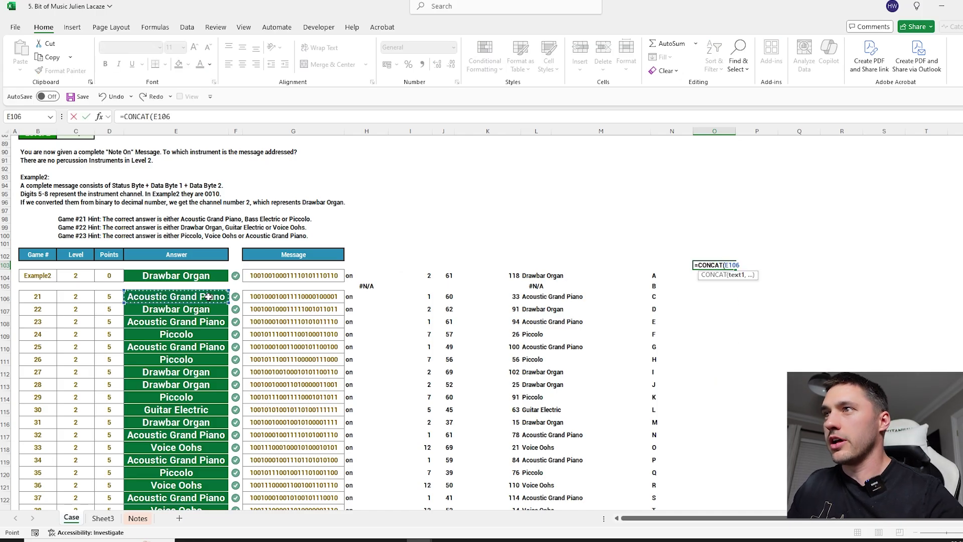
key("ctrl+shift+Down")
key("Return")
Enter =CountOcc(N104,$O$103) in O104 and fill it down beside all the letters
type("=cop")
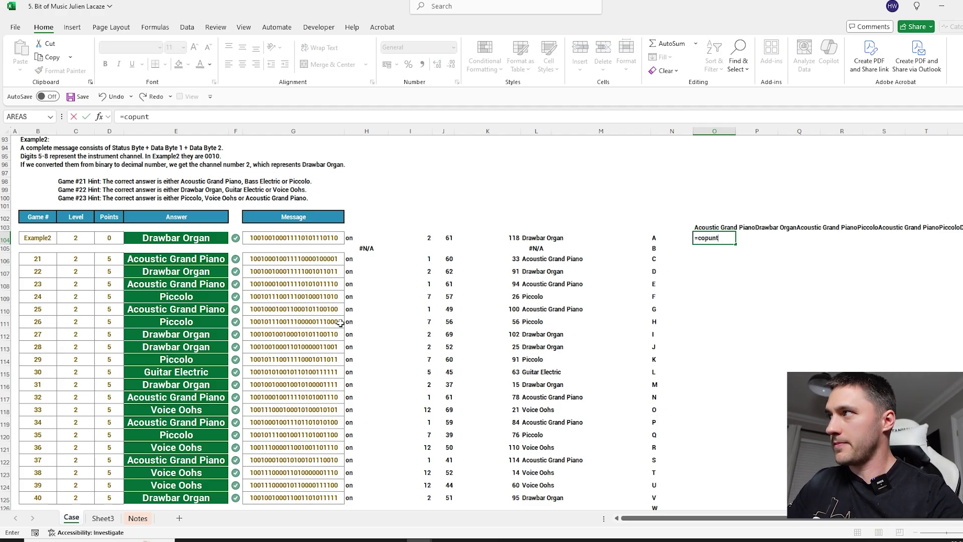
key("BackSpace")
type("unto")
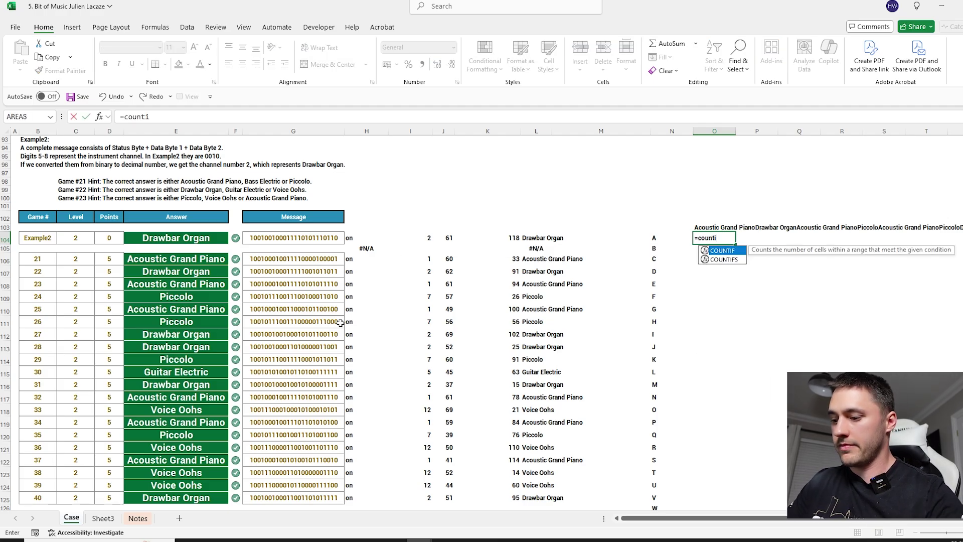
key("Tab")
left_click(655, 238)
type(",")
left_click(712, 224)
key("F4")
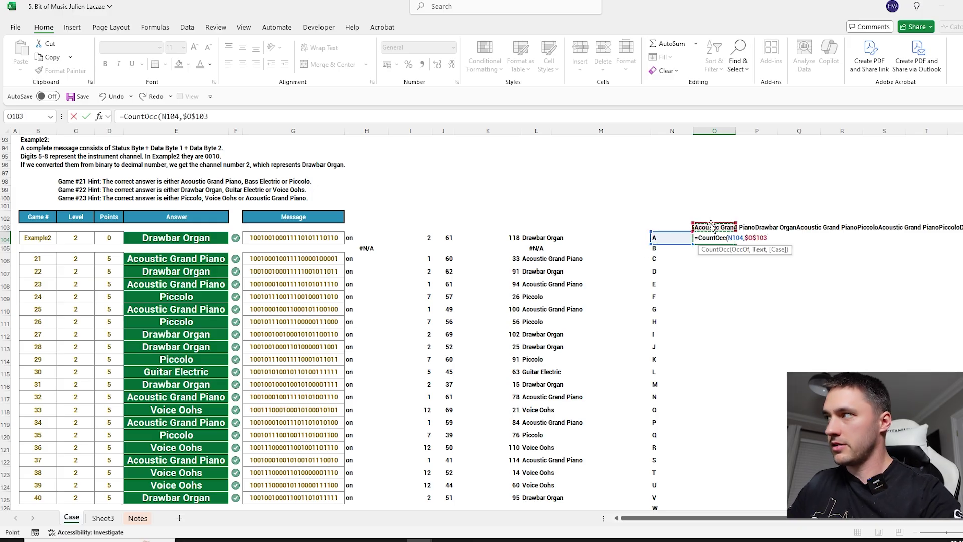
key("Return")
left_click(734, 241)
double_click(735, 244)
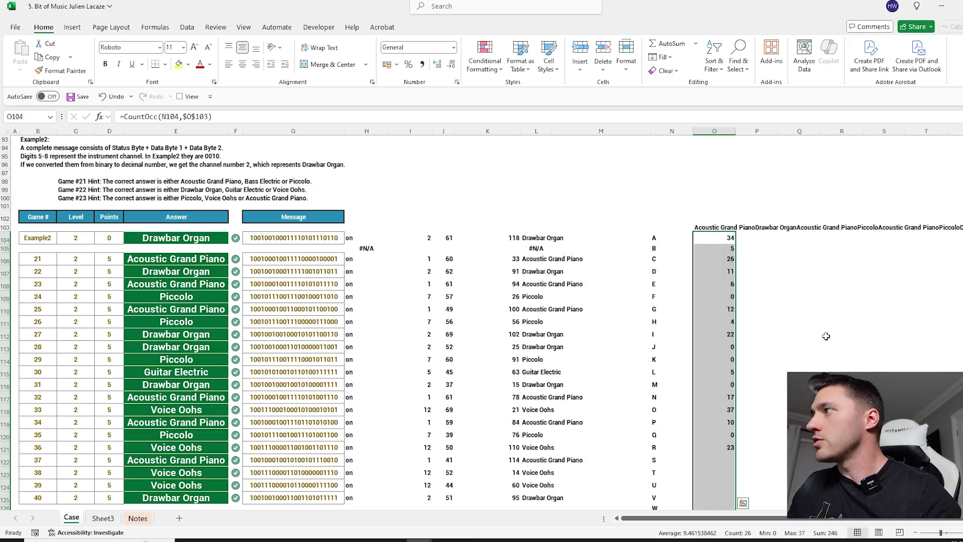
Check which letter occurs 22 times and enter I as the Bonus B answer
left_click(727, 333)
scroll(259, 338, "up", 20)
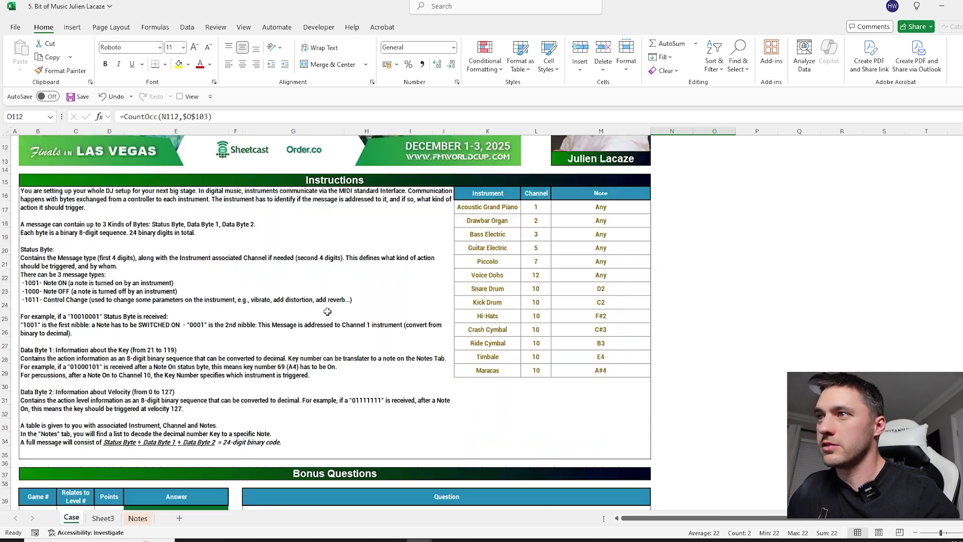
scroll(259, 338, "down", 5)
left_click(203, 313)
type("I")
key("Return")
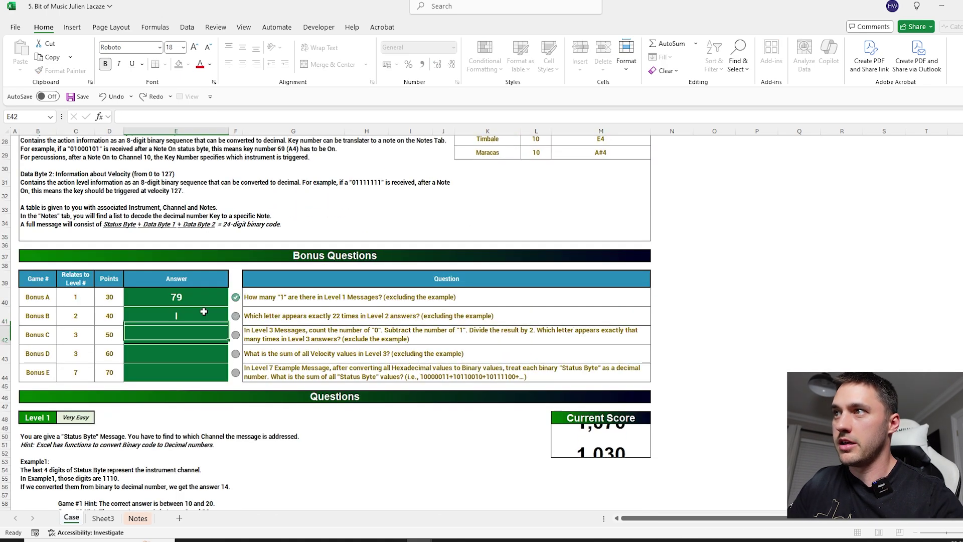
Copy the Bonus A formula text from E40, without its equals sign, into the Bonus C answer cell E42
scroll(371, 284, "down", 1)
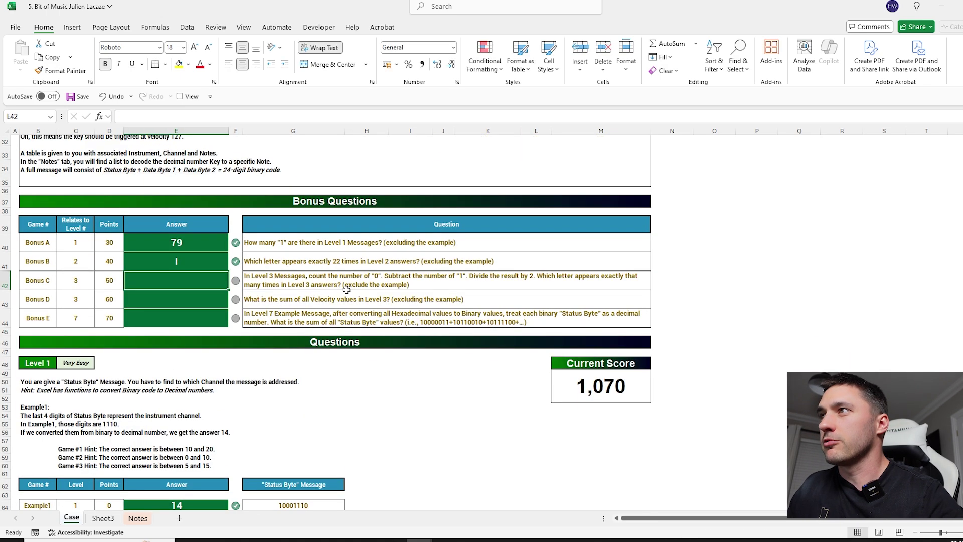
left_click(198, 252)
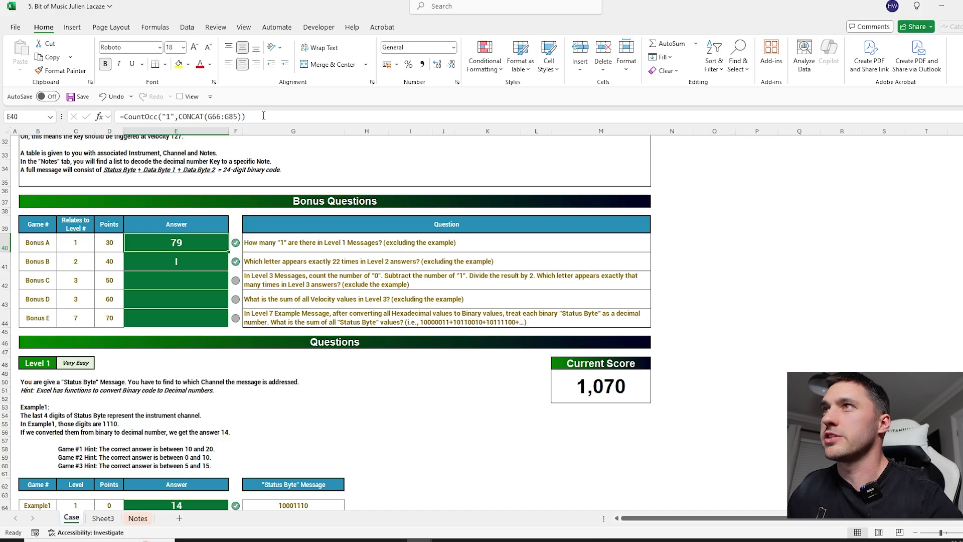
left_click_drag(246, 117, 142, 116)
key("ctrl+c")
key("Escape")
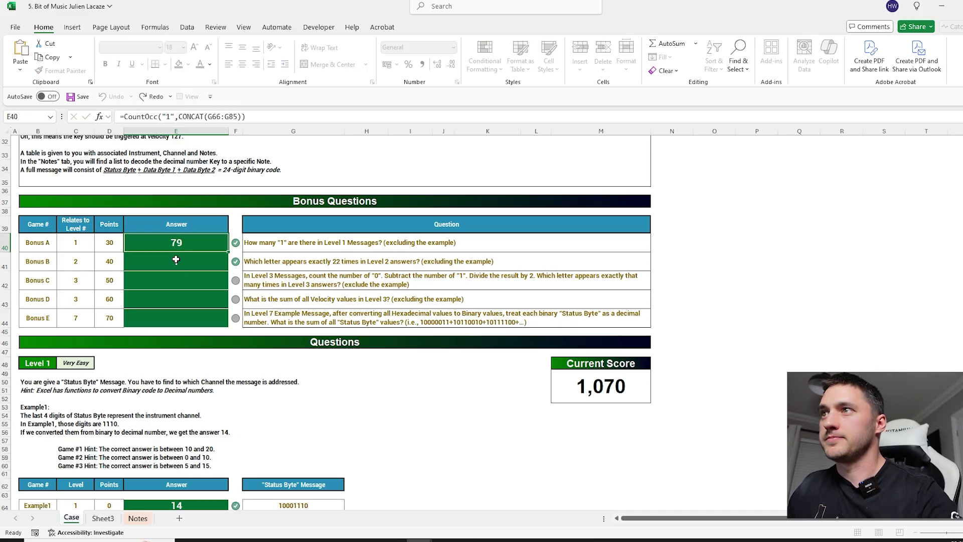
left_click(185, 281)
key("ctrl+v")
left_click_drag(195, 116, 222, 117)
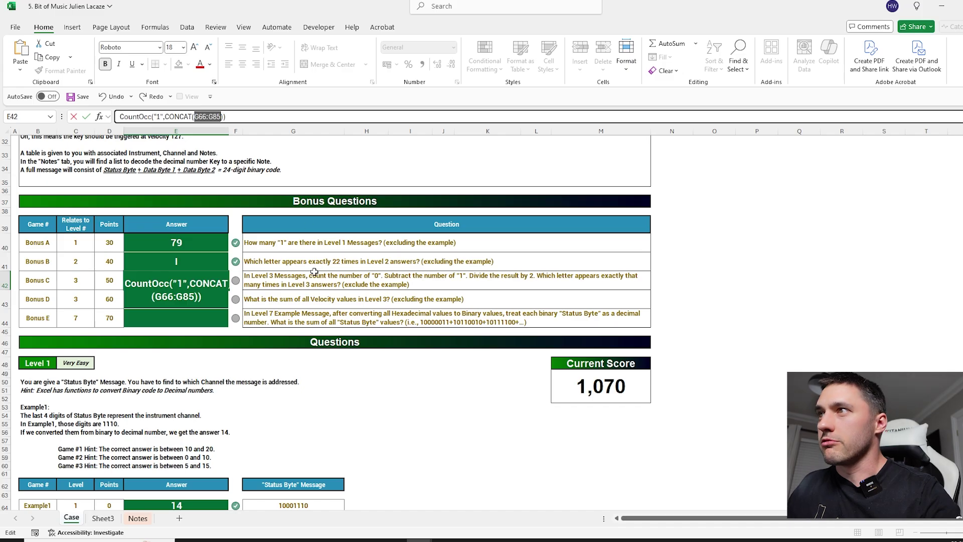
scroll(314, 271, "down", 20)
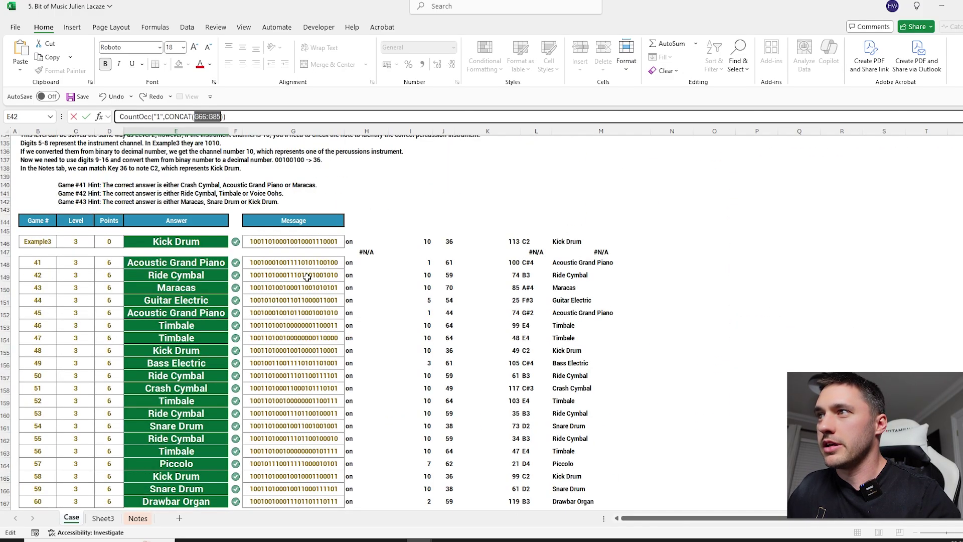
left_click(285, 264)
key("ctrl+shift+Down")
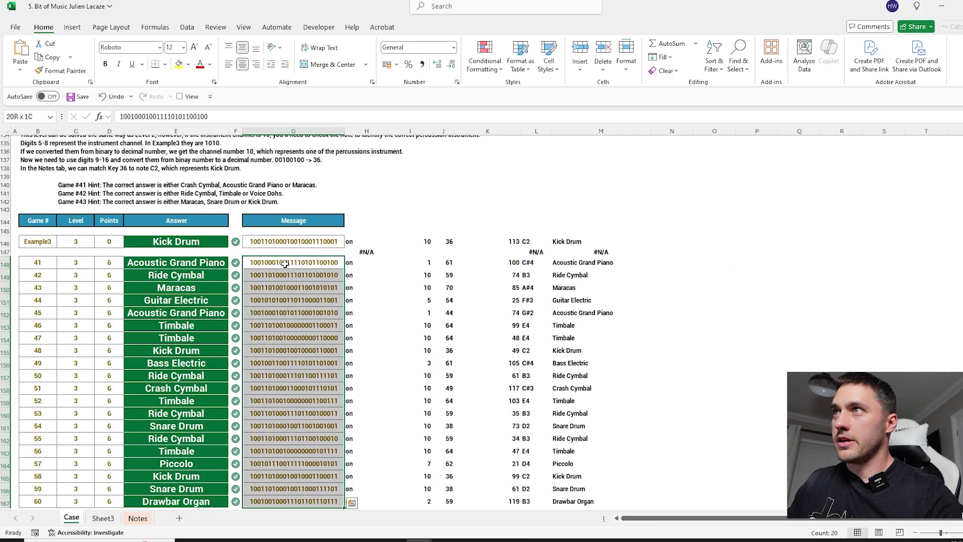
scroll(285, 263, "up", 20)
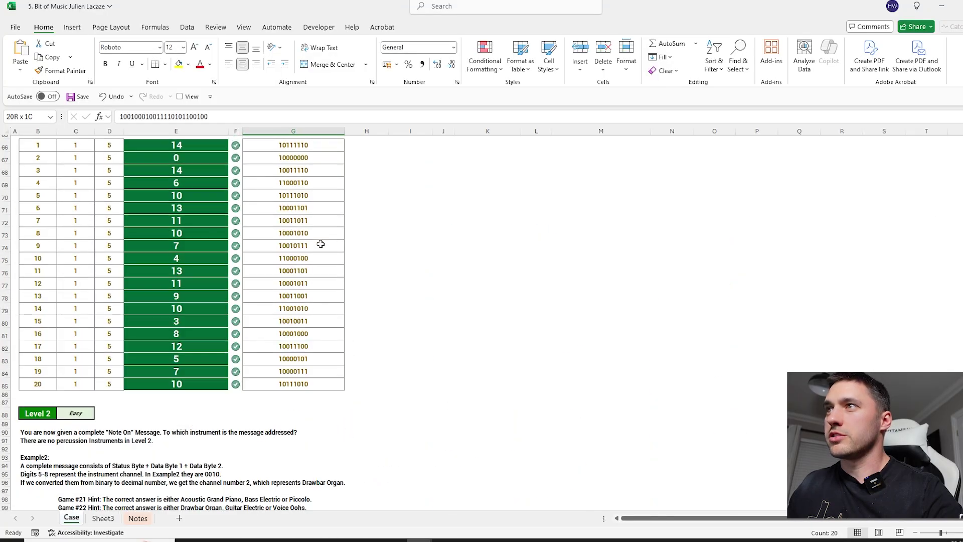
Turn the Bonus C text in E42 into a formula and point its CONCAT range to the Level 3 messages G148:G167
left_click(203, 224)
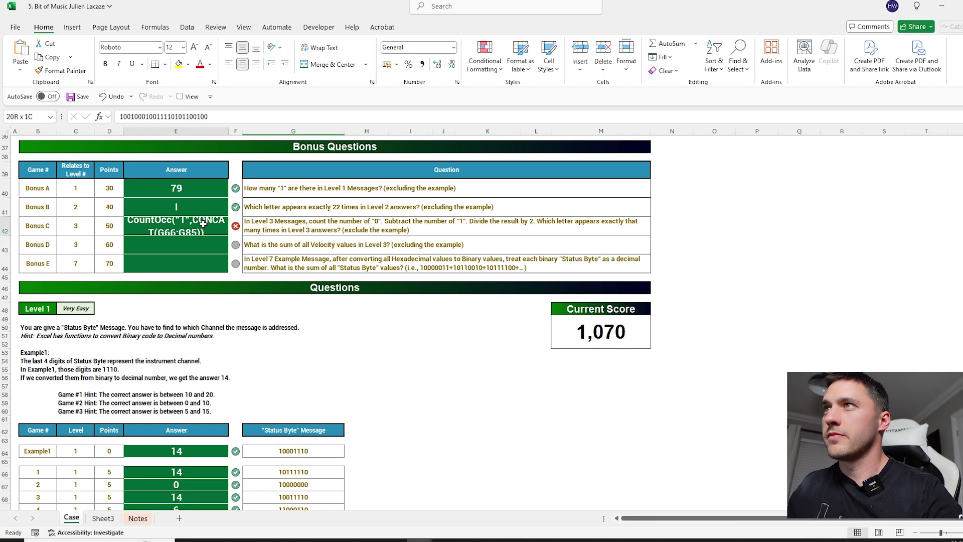
left_click(124, 117)
type("=")
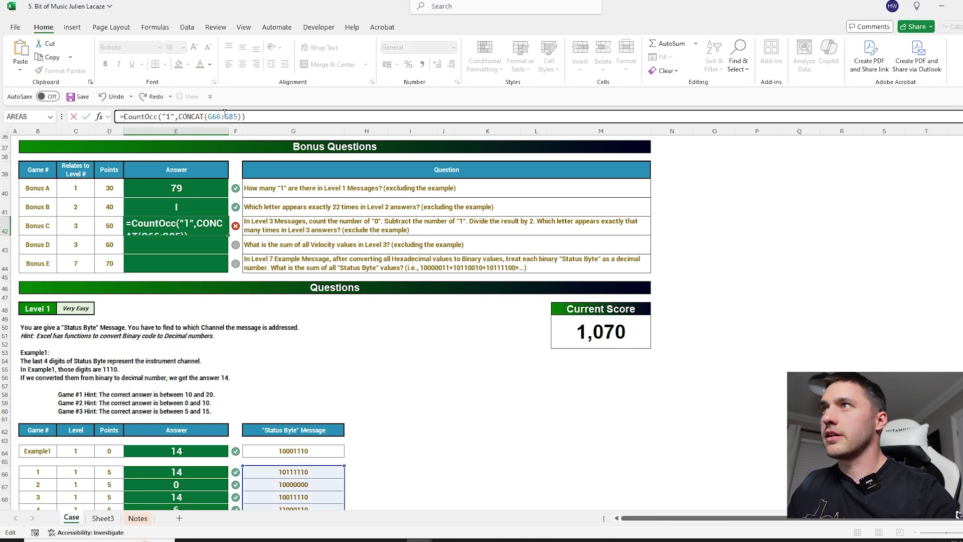
left_click_drag(238, 117, 208, 116)
scroll(282, 346, "down", 20)
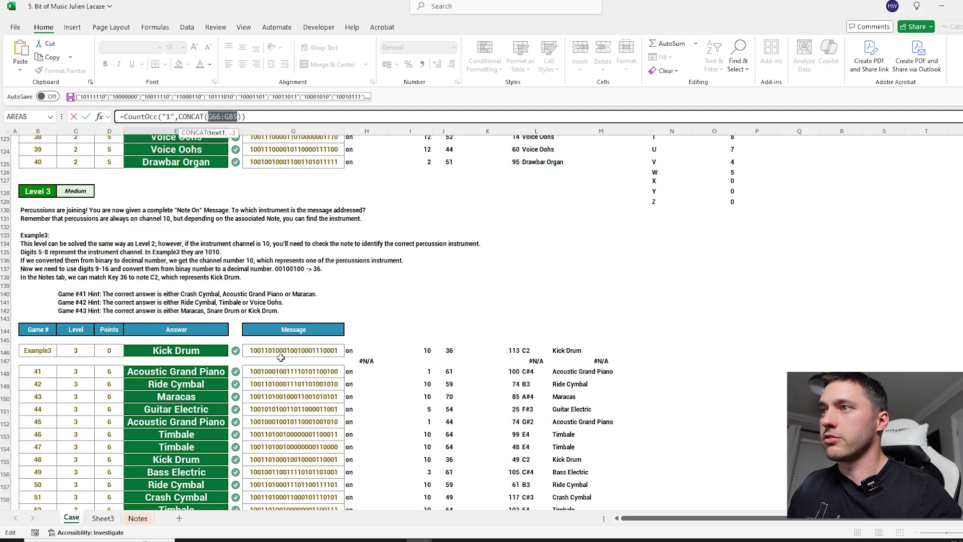
scroll(282, 346, "up", 4)
left_click(291, 262)
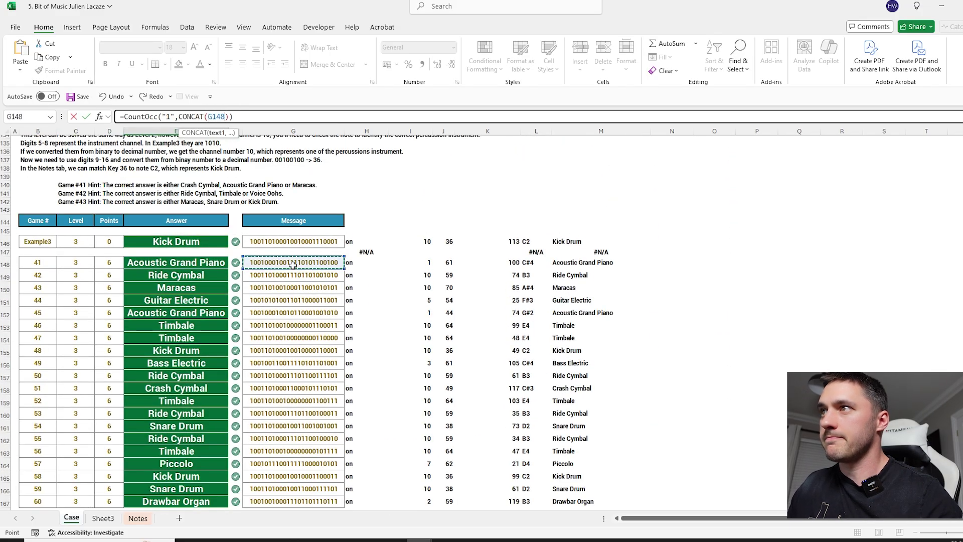
key("ctrl+shift+Down")
key("Return")
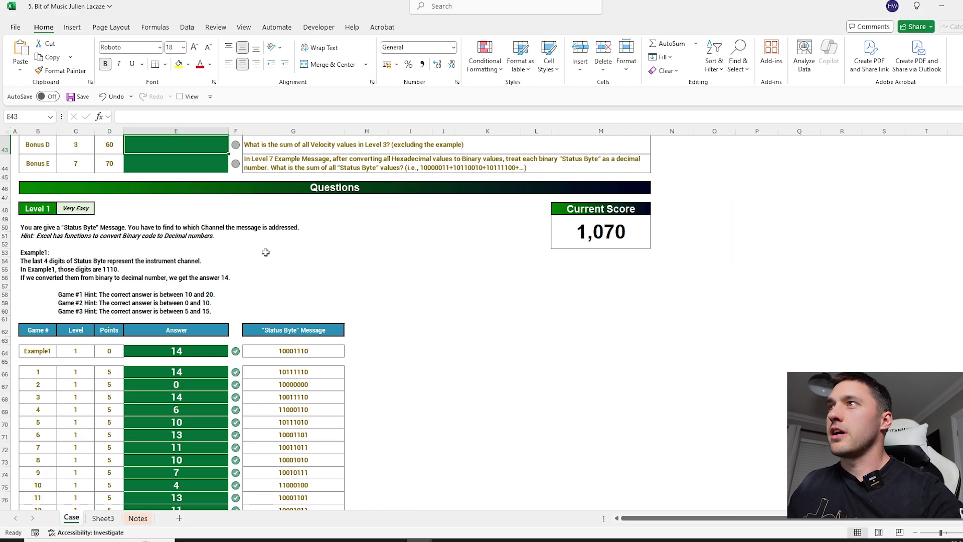
Change the Bonus C formula in E42 to count "0" in the Level 3 messages
left_click(191, 231)
left_click(266, 234)
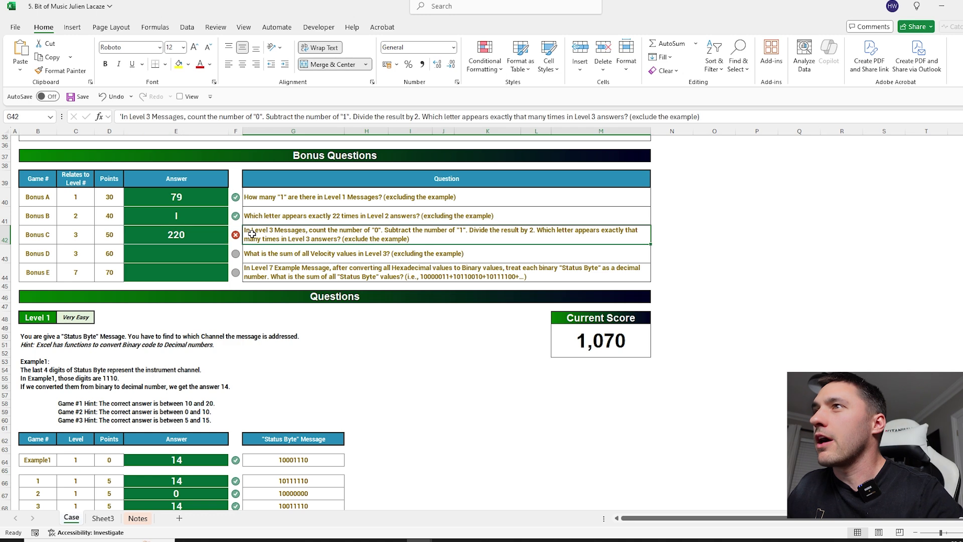
left_click(221, 234)
left_click(178, 117)
double_click(169, 116)
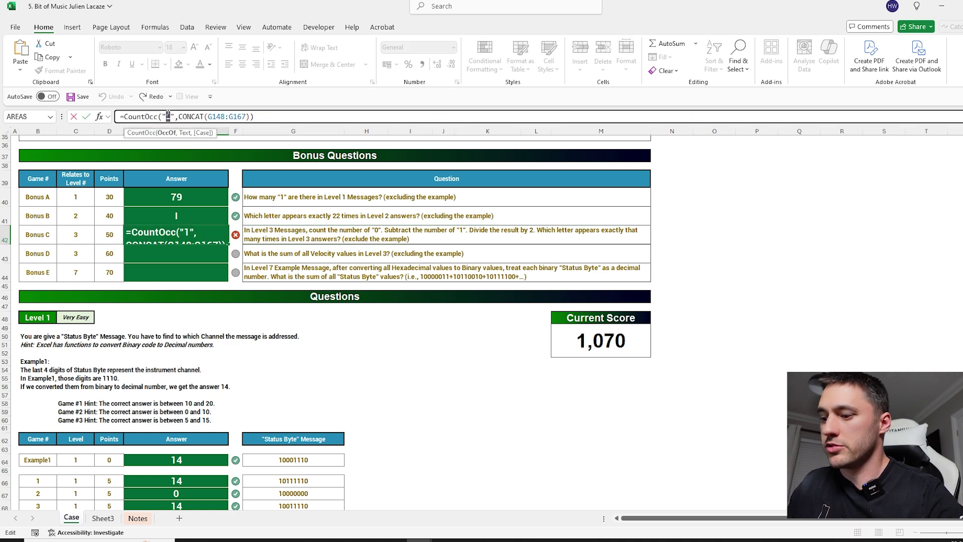
type("0")
key("Return")
Extend the E42 formula by subtracting CountOcc("1",CONCAT(G148:G167)) from the count of zeros
left_click(182, 235)
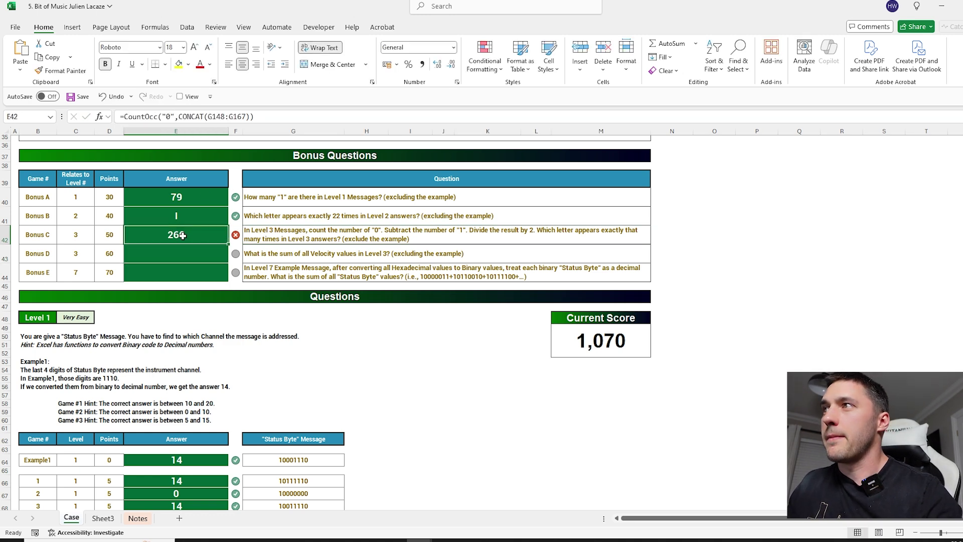
left_click_drag(254, 116, 127, 116)
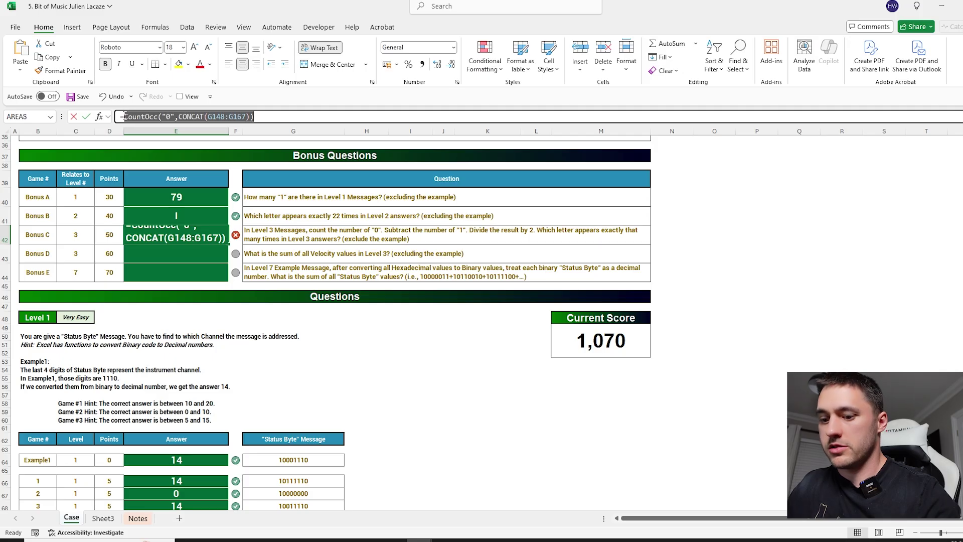
left_click(264, 117)
type("-")
key("ctrl+v")
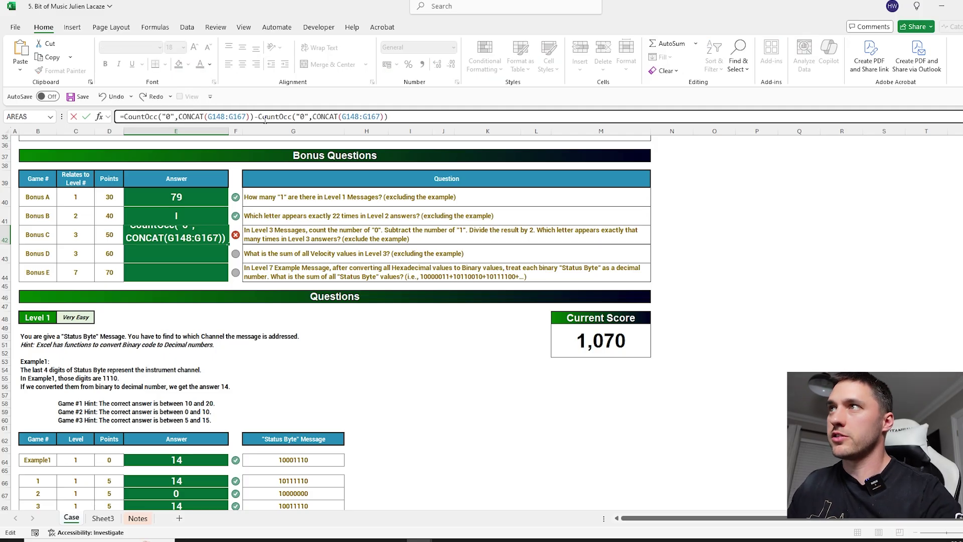
left_click(304, 117)
key("BackSpace")
type("1")
key("Return")
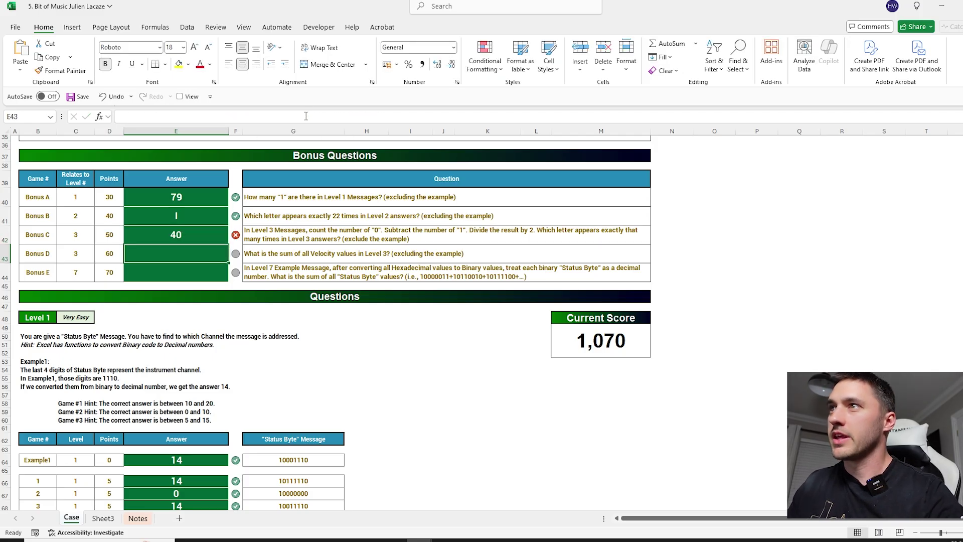
key("Up")
left_click(412, 116)
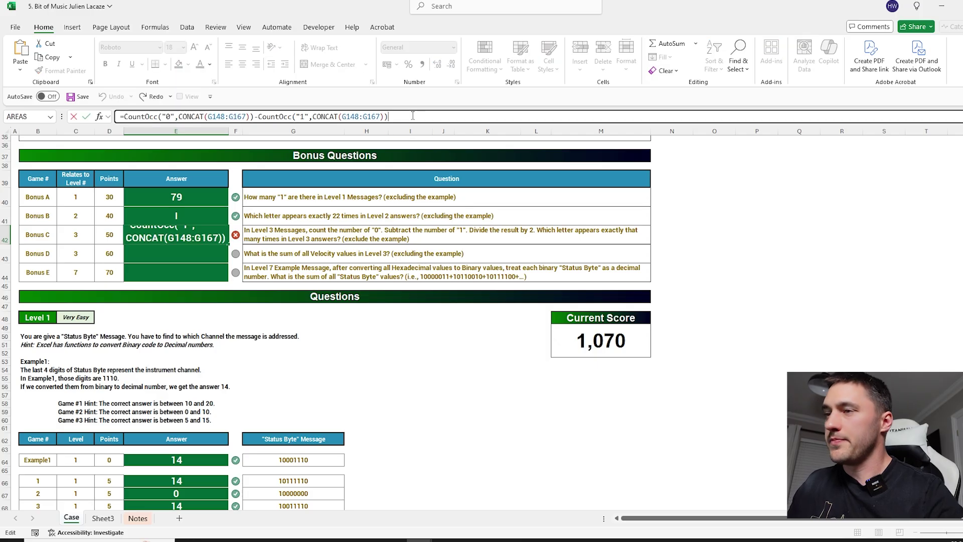
key("Escape")
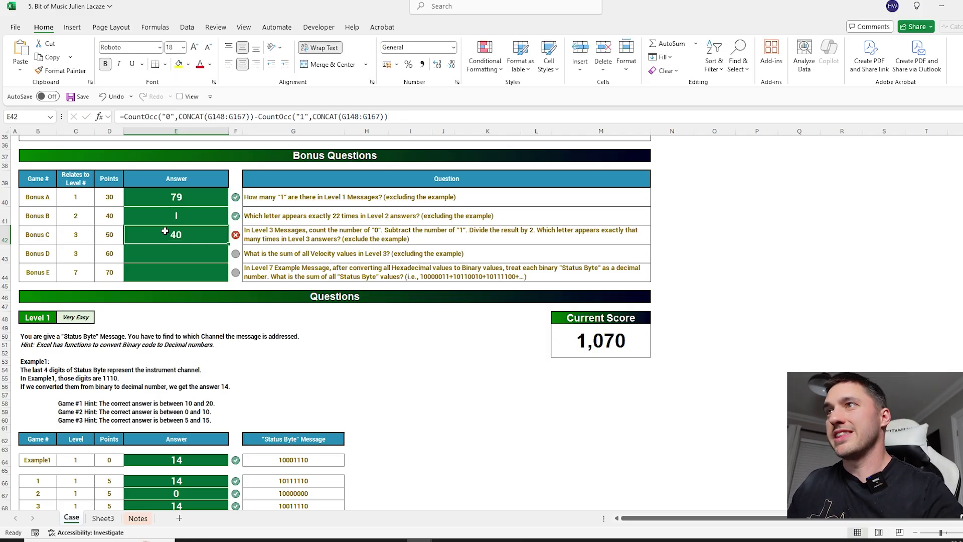
Replace the joined text in O103 with a CONCAT of the Level 3 answers E148:E167
scroll(165, 231, "down", 19)
left_click(709, 225)
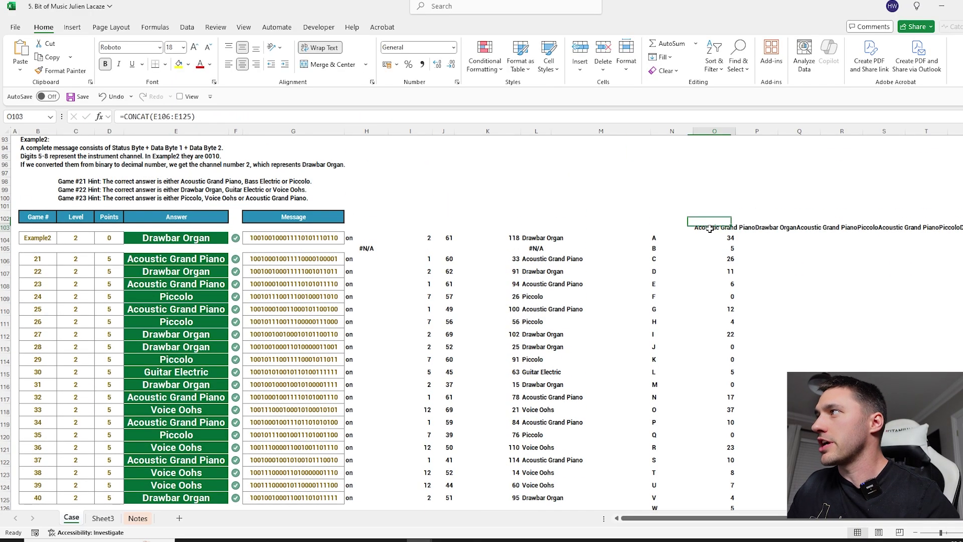
type("=conc")
key("Tab")
scroll(356, 251, "down", 1)
scroll(355, 250, "down", 10)
left_click(161, 325)
key("ctrl+shift+Down")
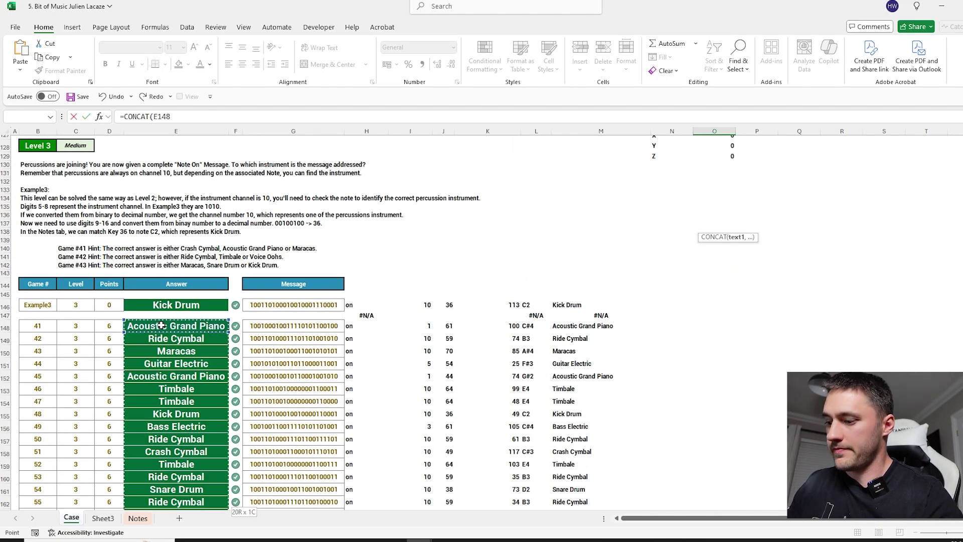
key("Return")
Find the letter whose count equals half the E42 difference and enter R as the Bonus C answer
scroll(708, 290, "up", 2)
scroll(708, 289, "down", 2)
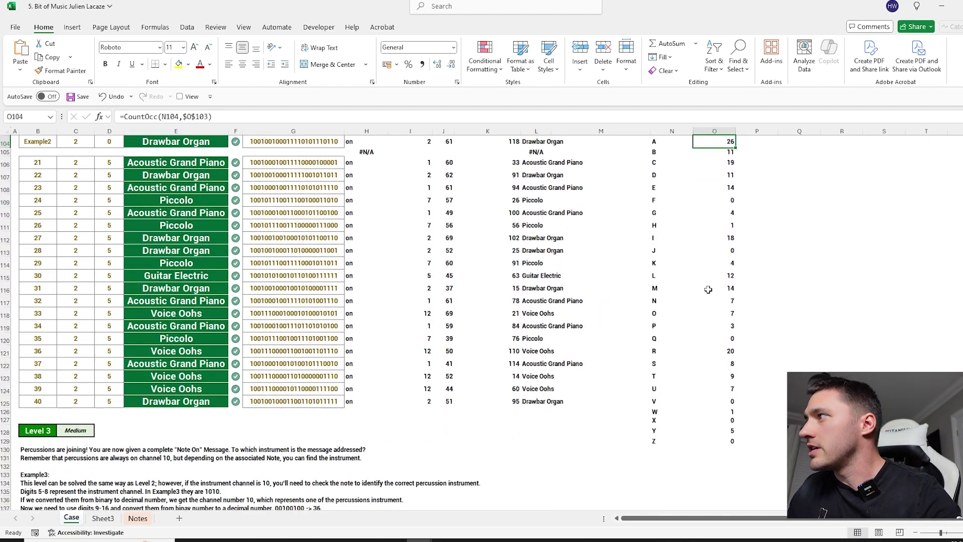
left_click(726, 351)
scroll(351, 301, "up", 20)
scroll(179, 329, "down", 9)
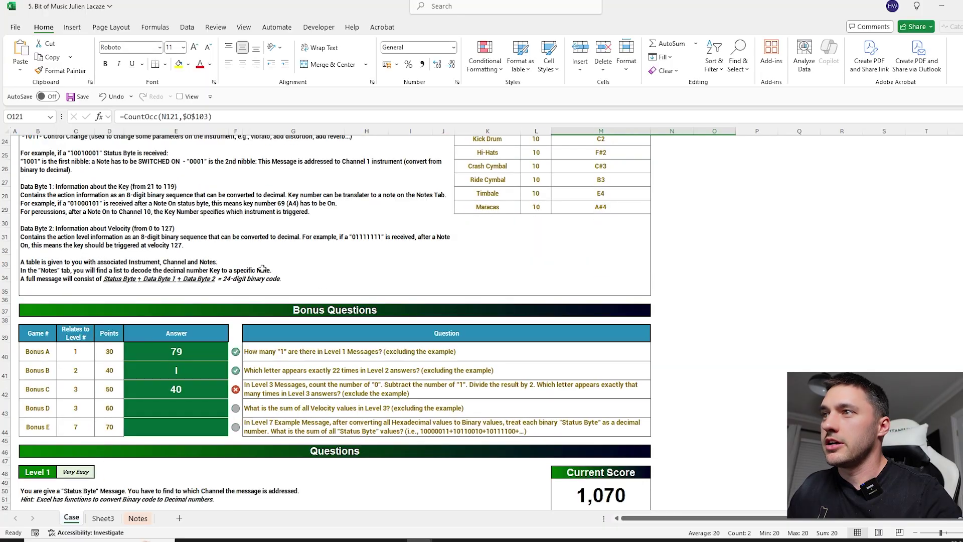
left_click(180, 329)
type("F")
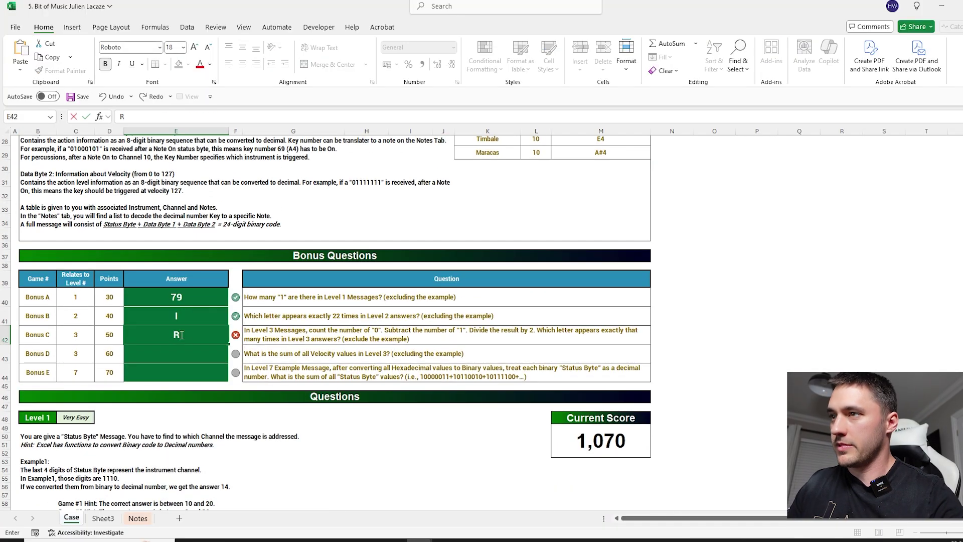
key("Return")
Check the sum of the Level 3 velocities in K148:K167 and enter 1429 as the Bonus D answer
scroll(210, 346, "down", 1)
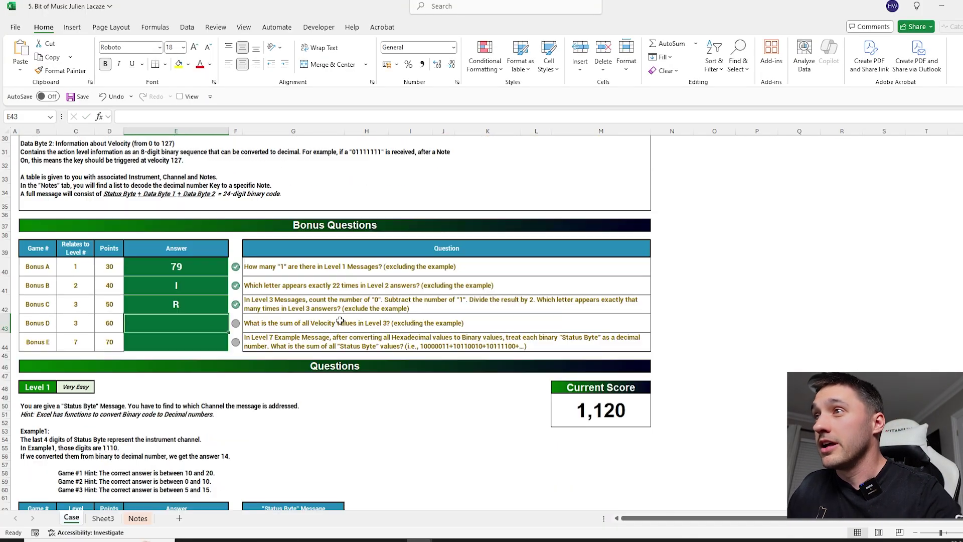
scroll(520, 348, "down", 20)
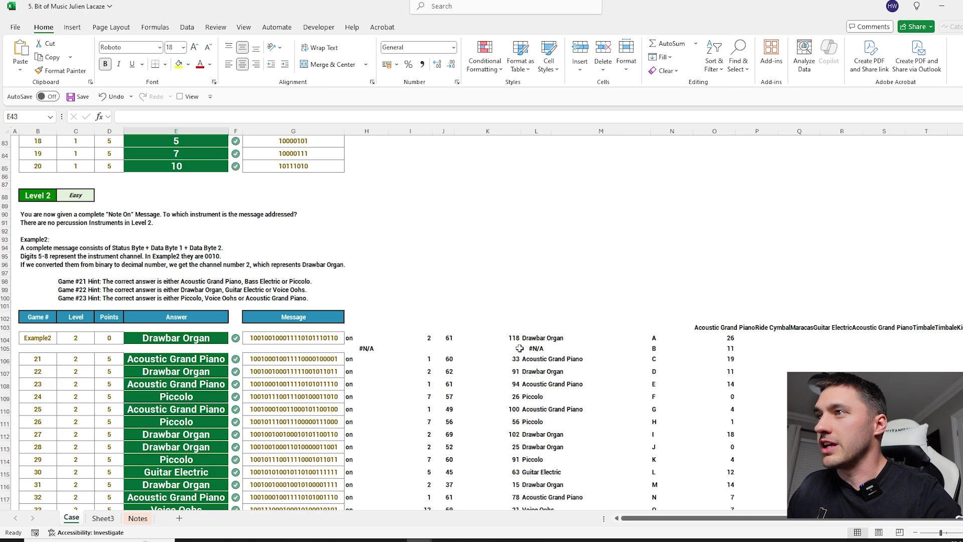
scroll(519, 348, "down", 5)
scroll(415, 323, "down", 2)
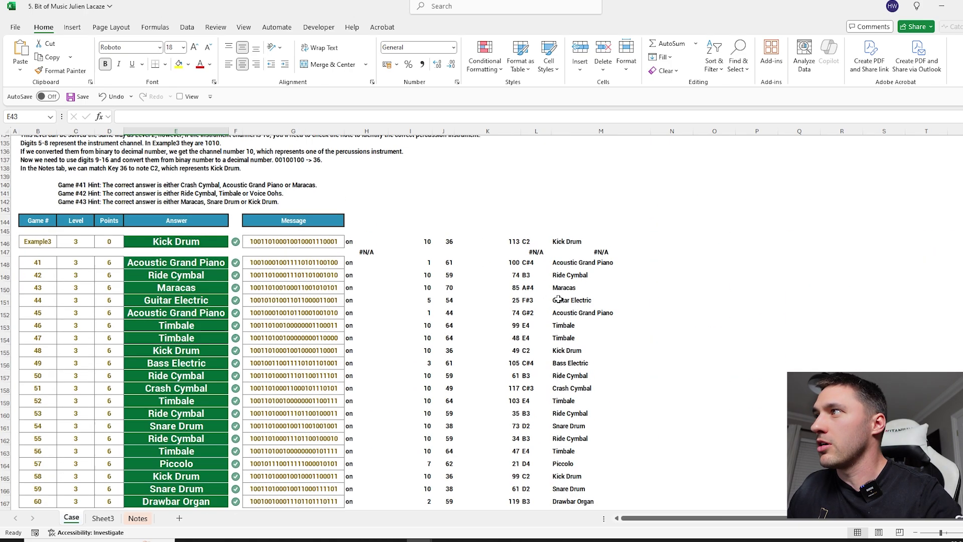
left_click(514, 260)
scroll(537, 240, "down", 2)
left_click_drag(500, 210, 504, 444)
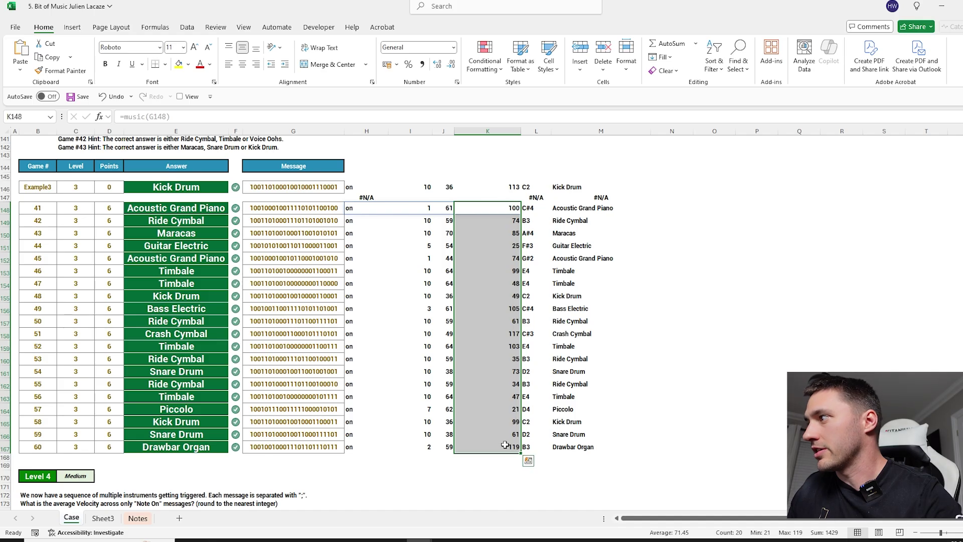
scroll(468, 424, "up", 20)
scroll(468, 424, "down", 6)
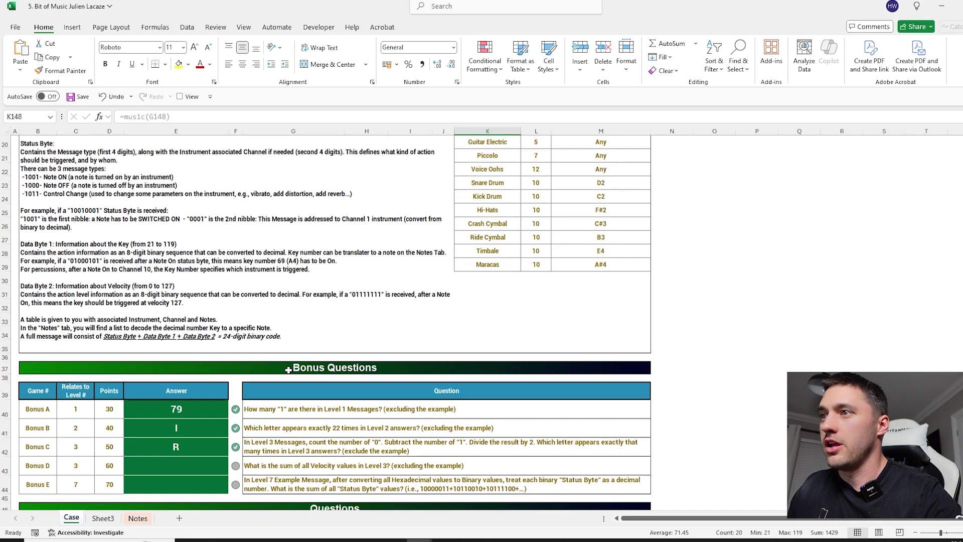
left_click(181, 461)
type("1429")
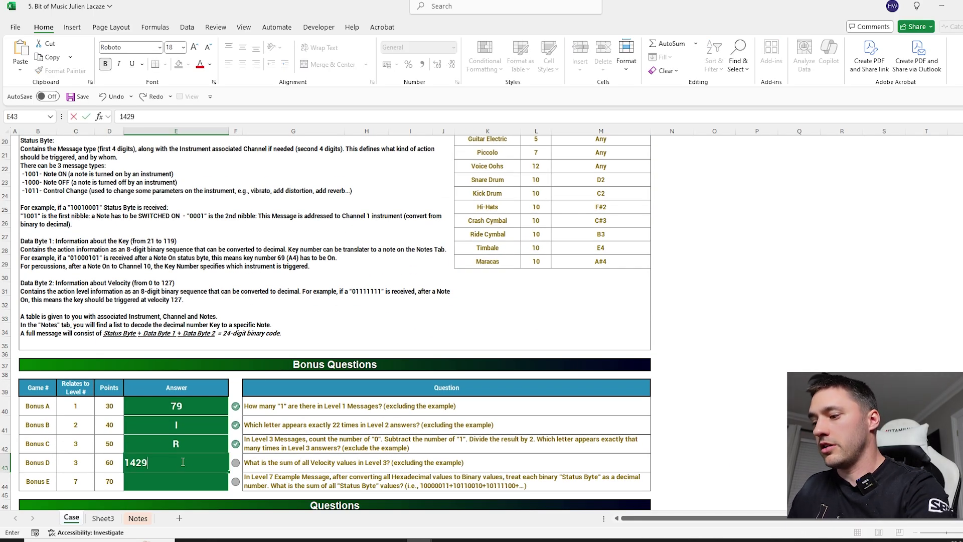
key("Return")
For Bonus E, enter a reference in Q41 to the Level 7 example message in G317
scroll(318, 416, "down", 5)
scroll(343, 389, "up", 1)
scroll(344, 389, "down", 1)
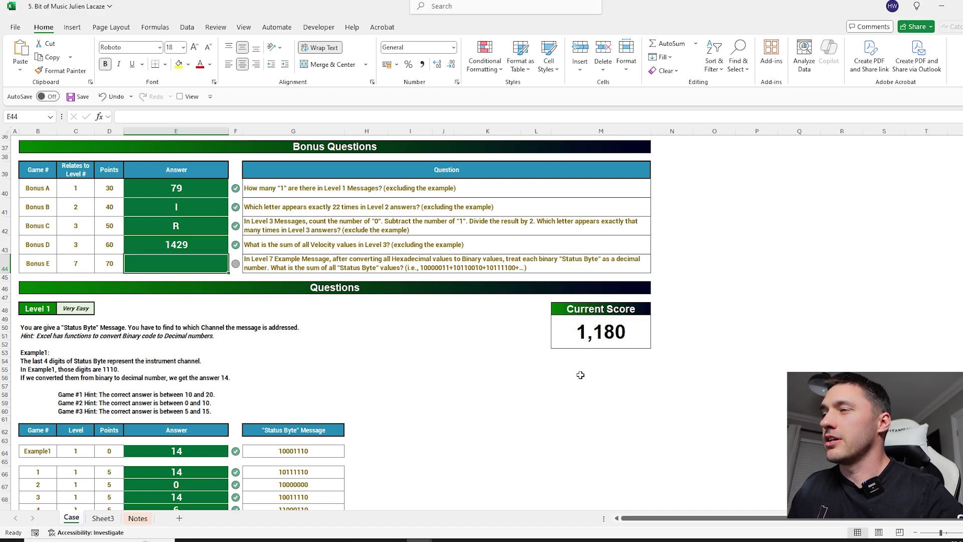
left_click_drag(31, 268, 334, 262)
left_click(167, 263)
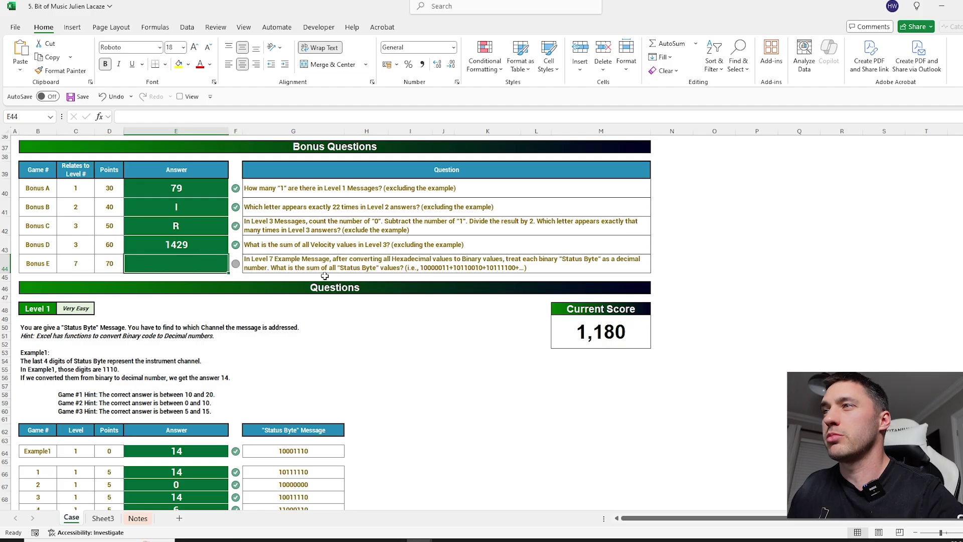
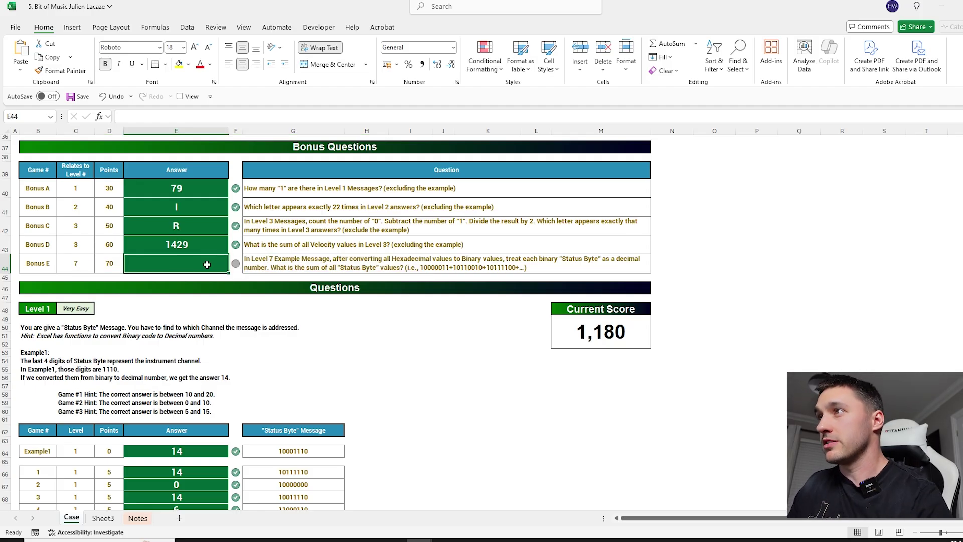
left_click(780, 213)
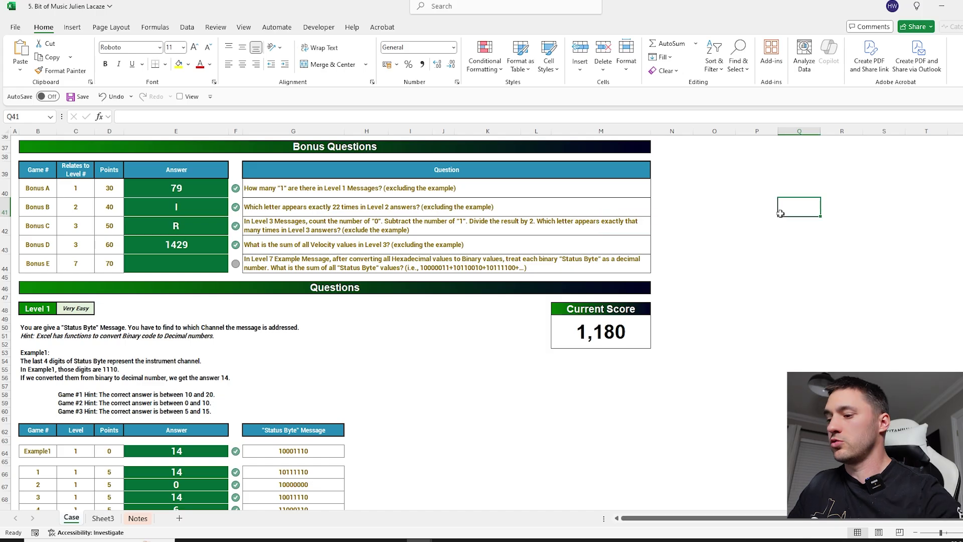
type("=")
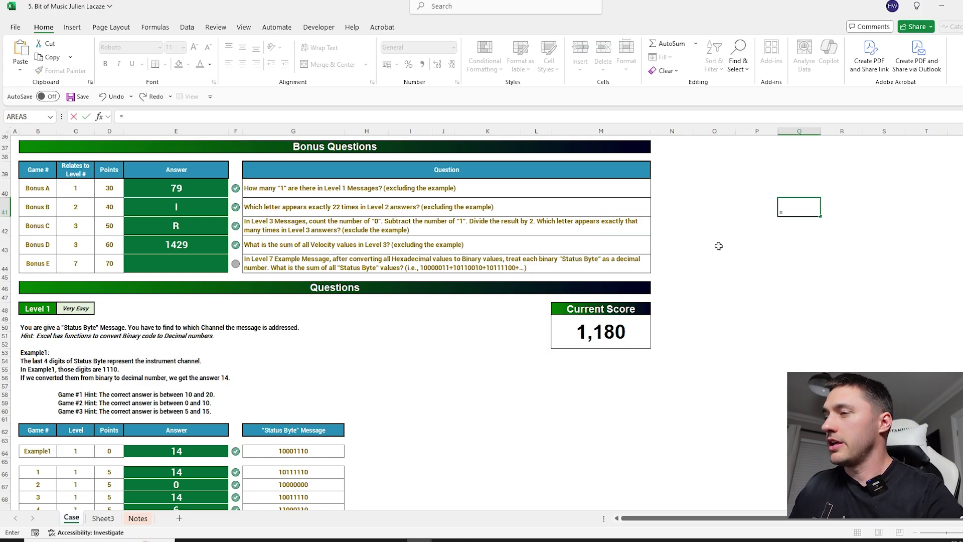
scroll(718, 246, "down", 12)
scroll(441, 322, "down", 20)
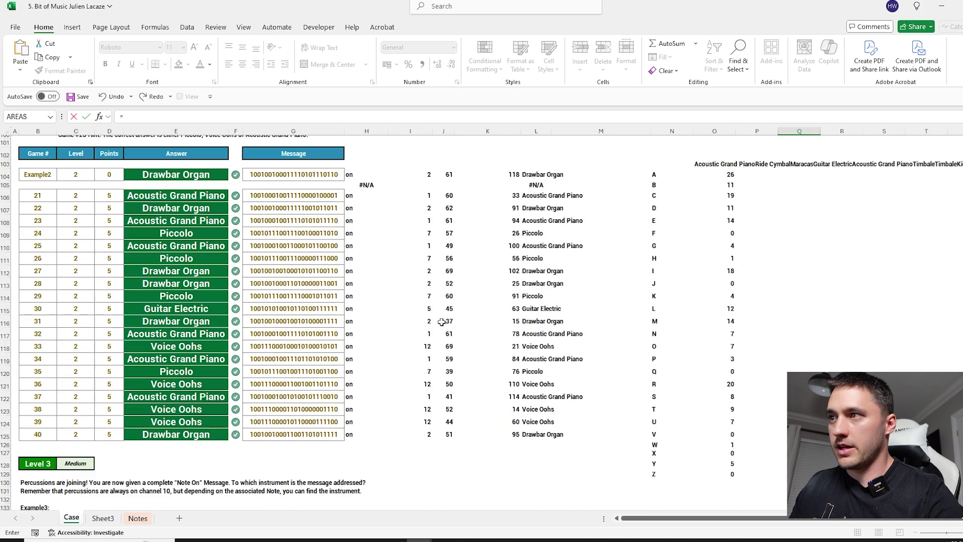
scroll(441, 322, "down", 20)
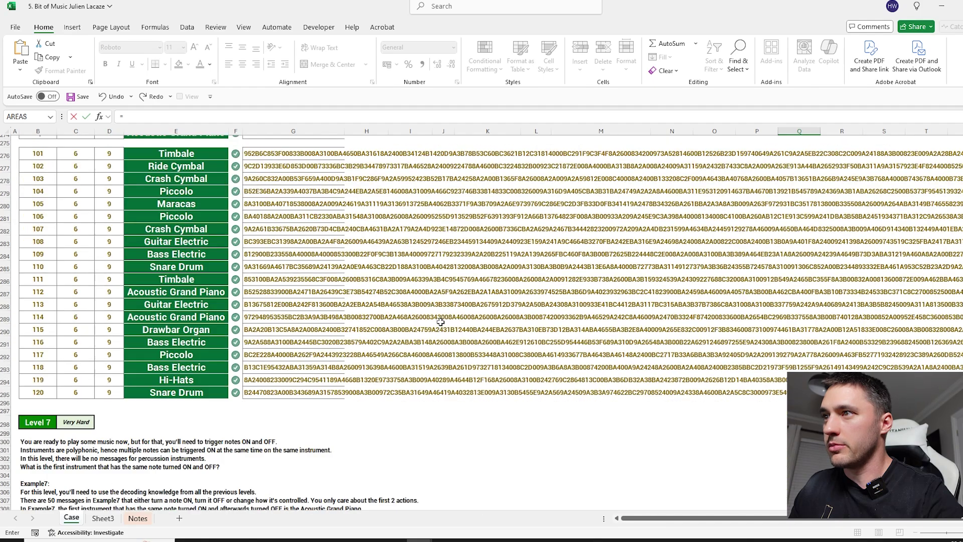
left_click(277, 373)
key("Return")
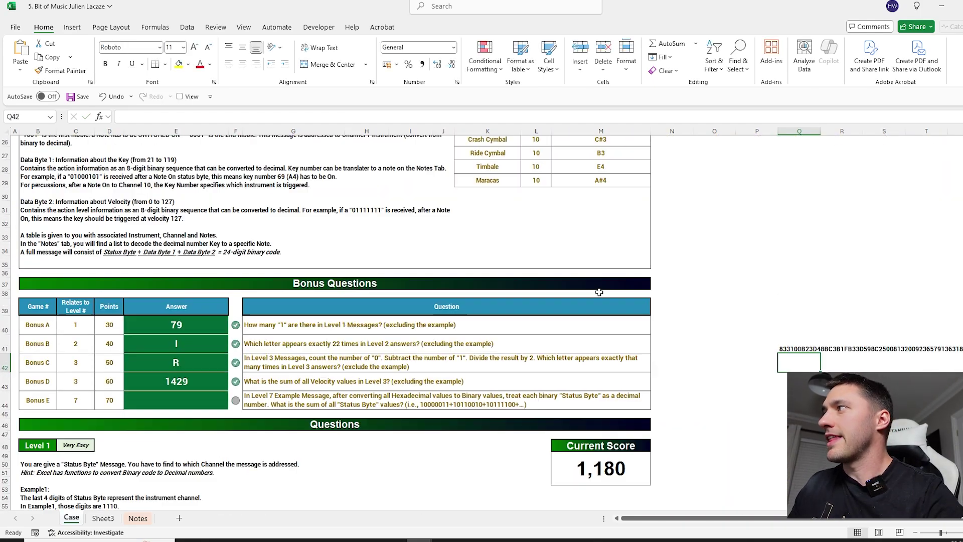
Wrap the G317 reference in Q41 with SplitText to split the message into groups of 6 characters
left_click(785, 343)
left_click(127, 116)
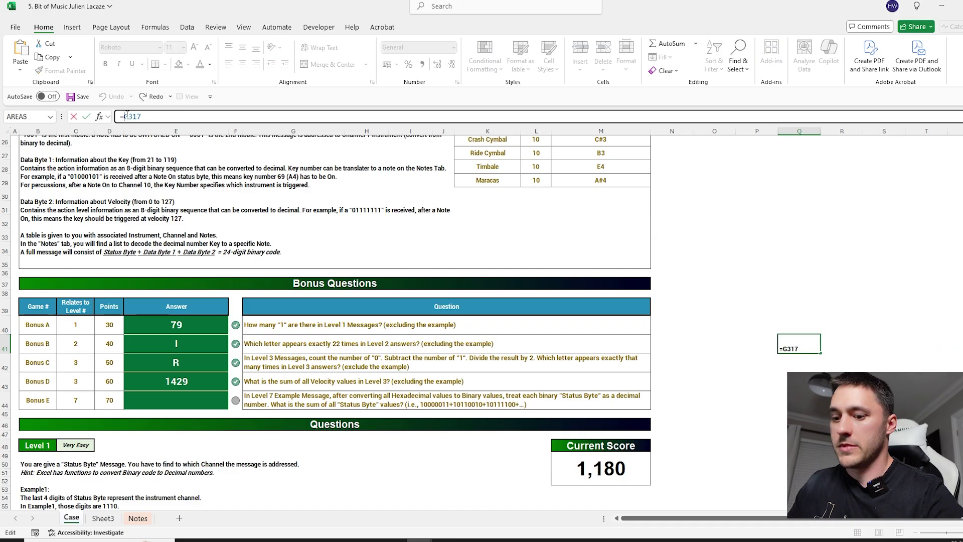
type("SplitText(G317")
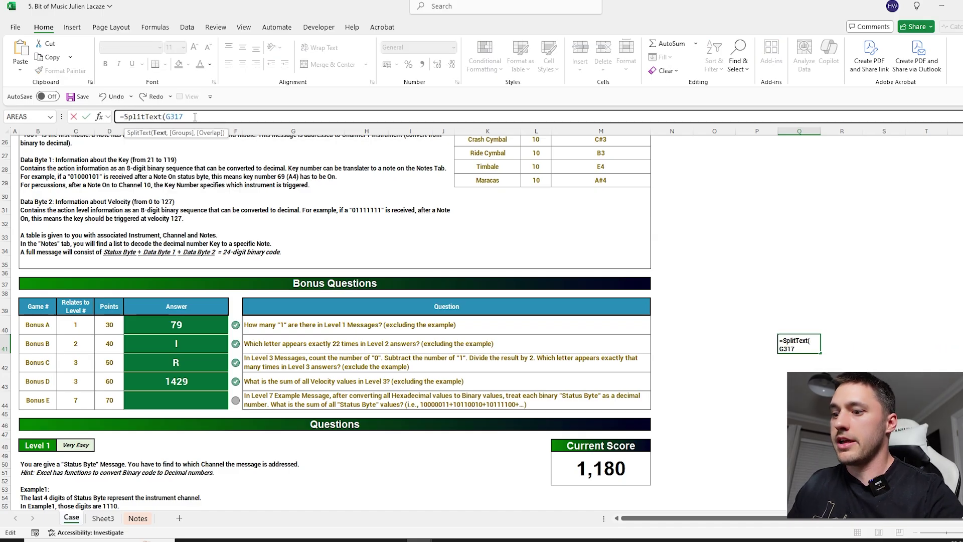
type(",6")
key("Return")
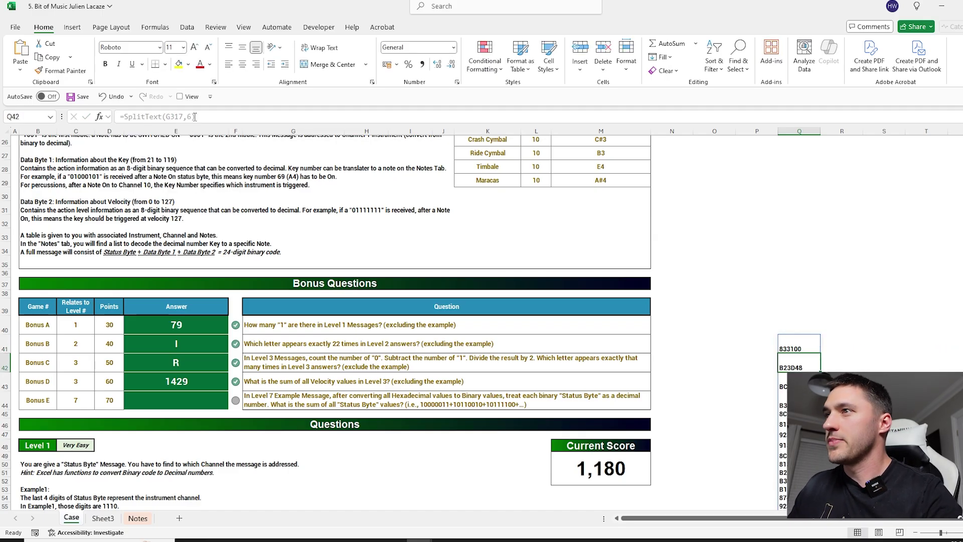
Try to convert the split hexadecimal groups in Q41 straight to binary by wrapping the formula in HEX2BIN
left_click(788, 347)
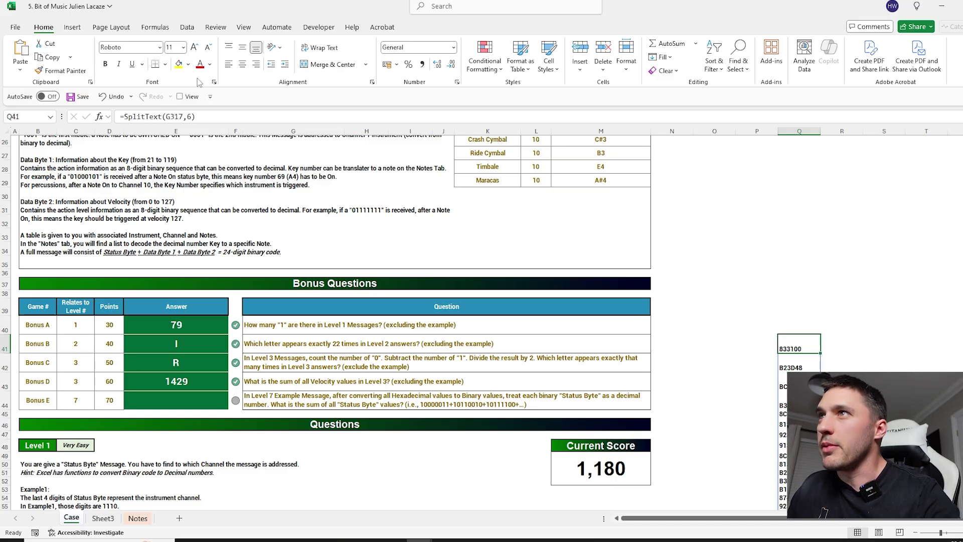
left_click(121, 117)
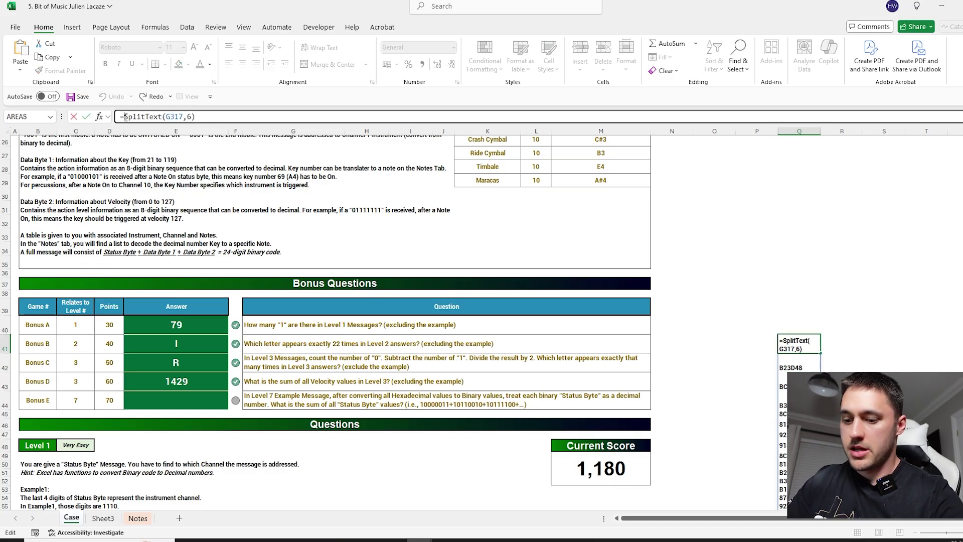
type("HEX2BIN(")
left_click(281, 116)
key("Return")
key("Up")
Replace HEX2BIN with HEX2DEC in Q41 so the formula reads HEX2DEC(SplitText(G317,6))
double_click(127, 116)
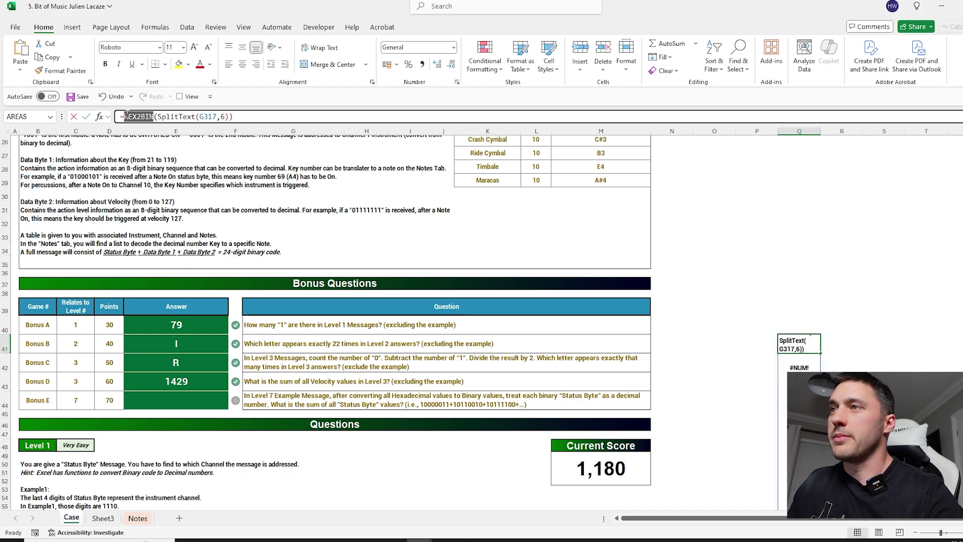
key("BackSpace")
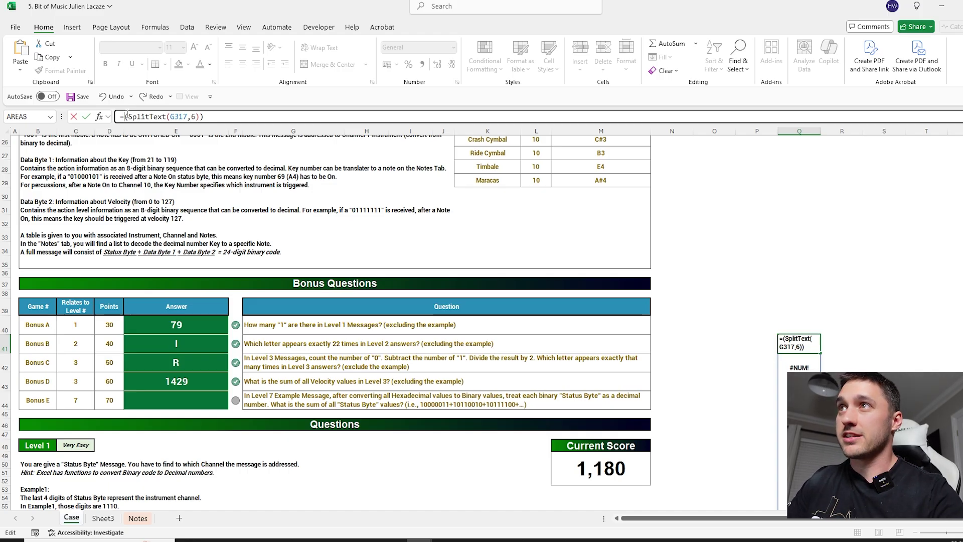
type("hex2")
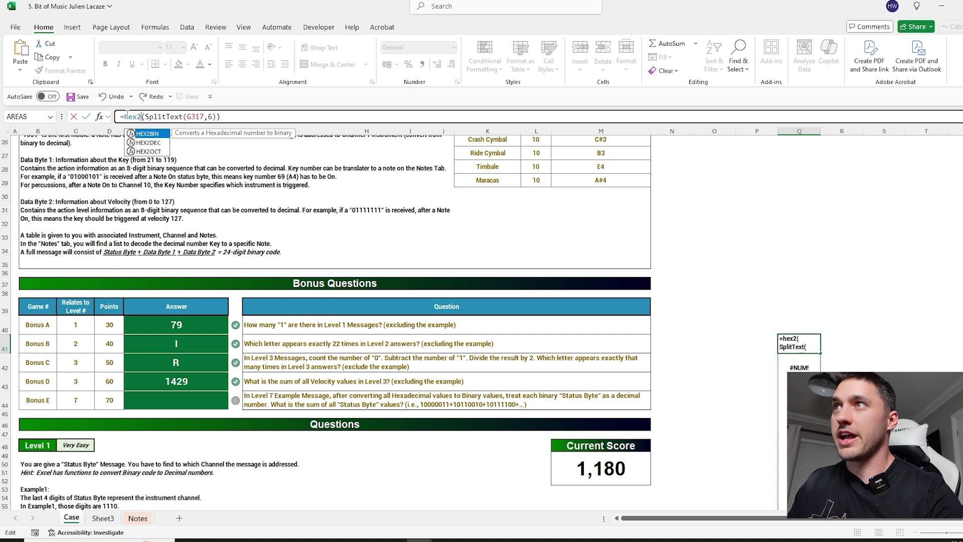
key("Down")
key("Tab")
left_click(270, 115)
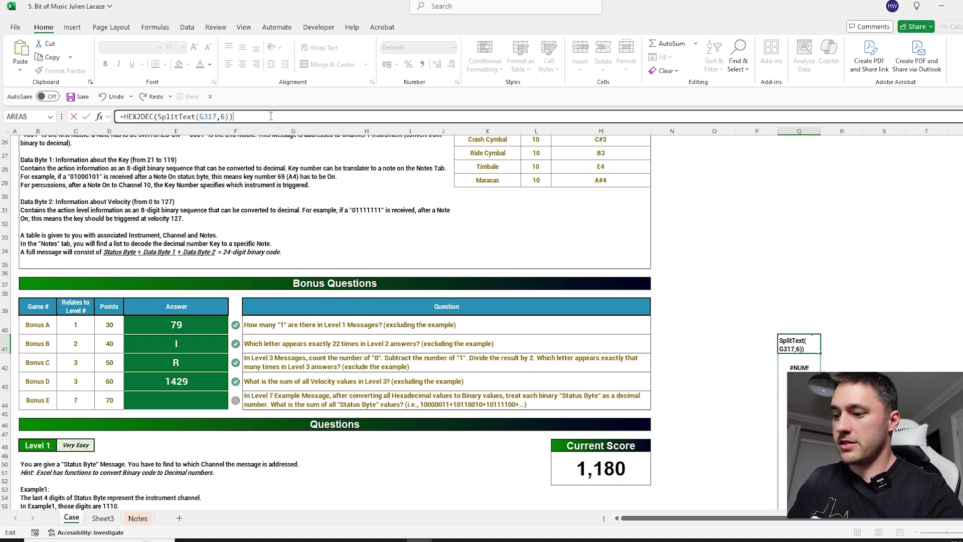
key("ctrl+Return")
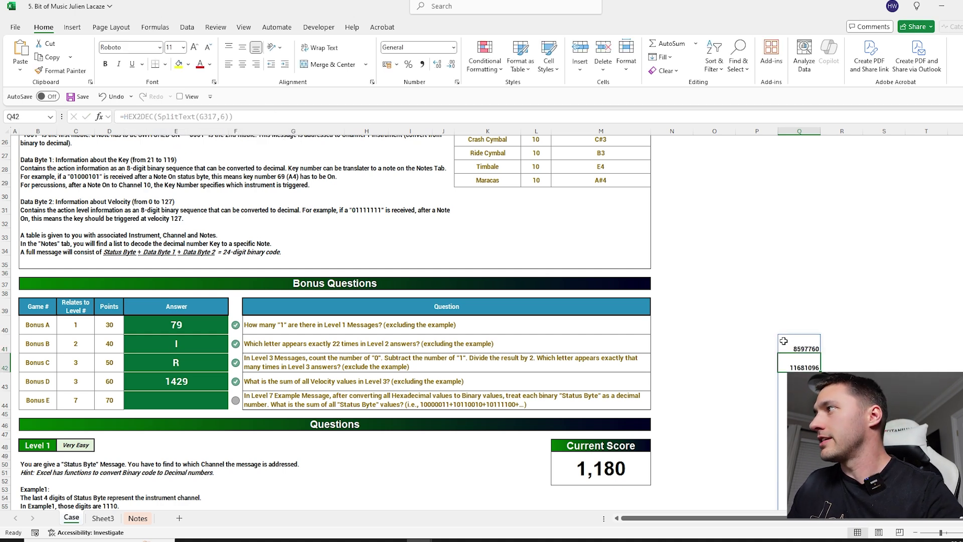
Wrap the Q41 formula in BASE with radix 2 to turn the decimal values into binary
left_click(127, 113)
type("base")
key("Tab")
left_click(288, 116)
type(",2)")
key("Return")
key("Up")
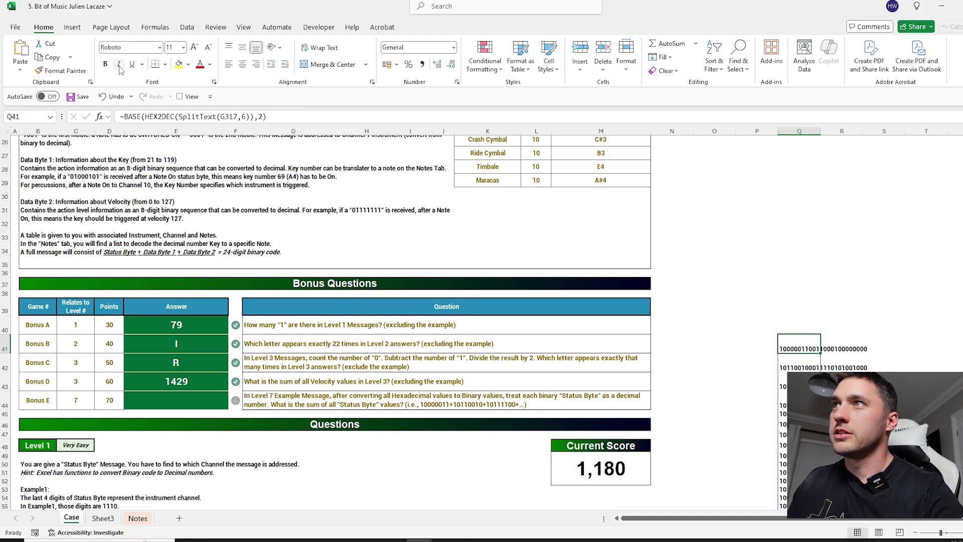
Try DEC2BIN instead of BASE in Q41, removing the radix argument 2
left_click(138, 115)
double_click(137, 115)
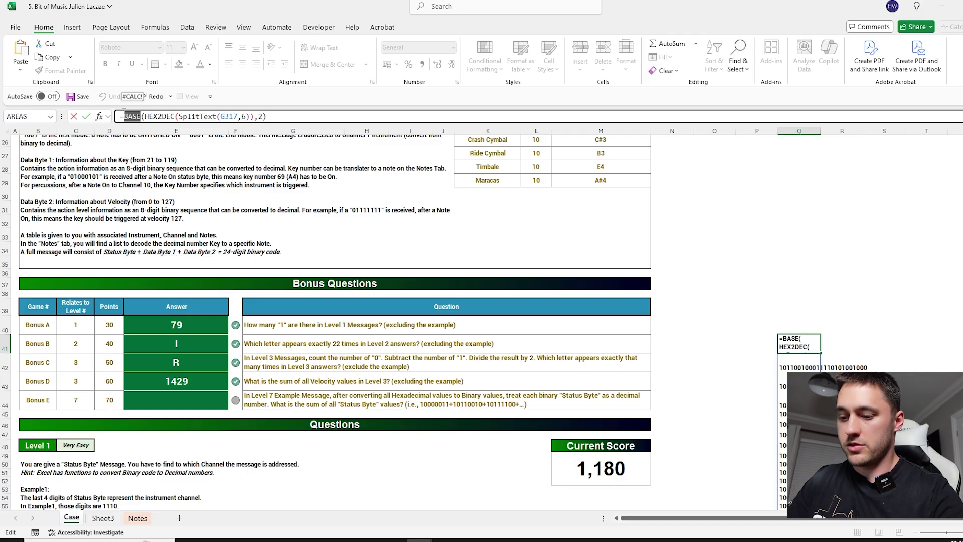
type("dec")
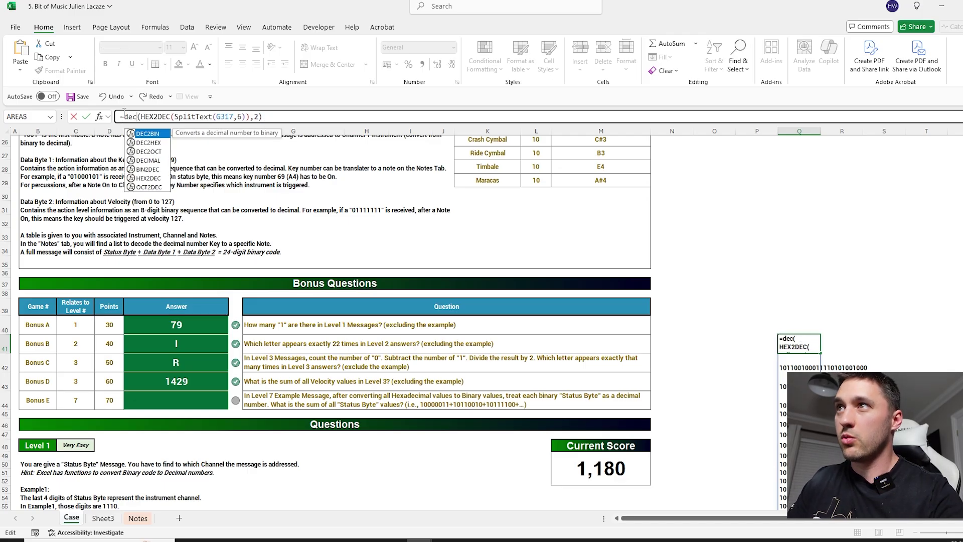
key("Tab")
left_click(303, 111)
key("Left")
key("BackSpace")
key("BackSpace")
key("Return")
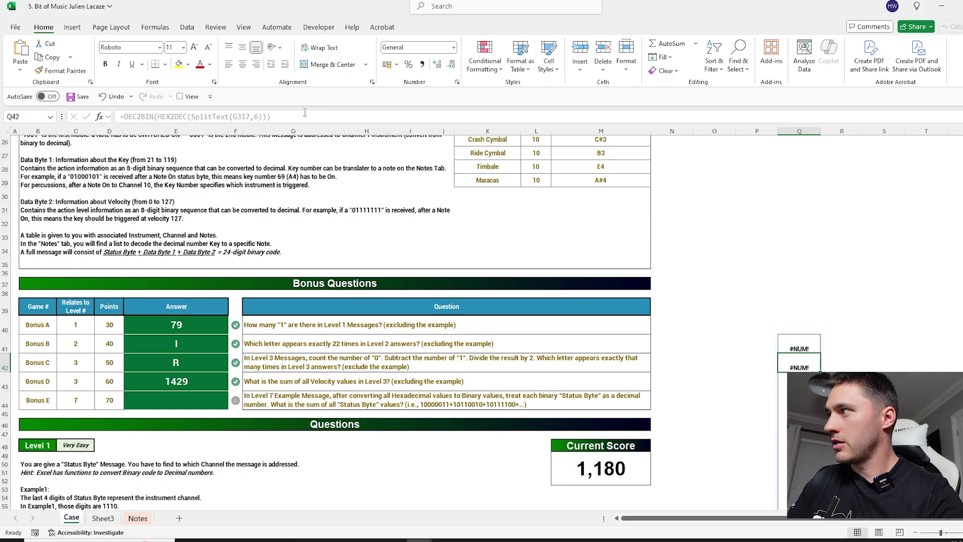
Undo the DEC2BIN change and restore the BASE(HEX2DEC(SplitText(G317,6)),2) formula in Q41
key("ctrl+z")
key("ctrl+z")
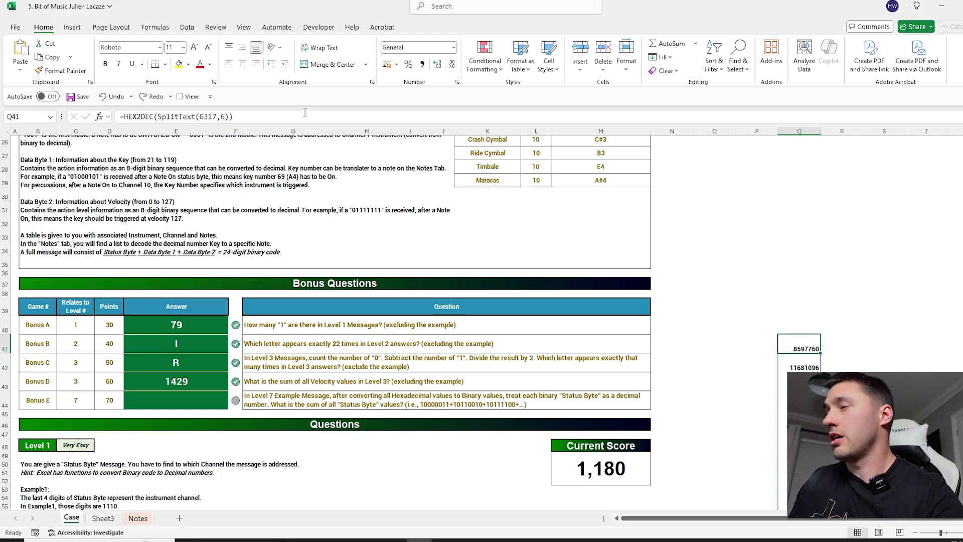
key("ctrl+y")
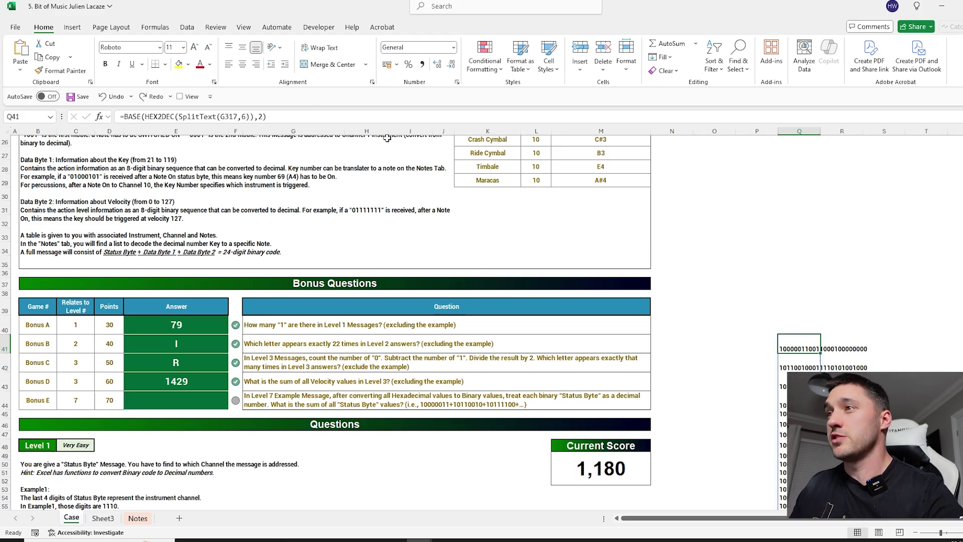
left_click(146, 116)
left_click(807, 373)
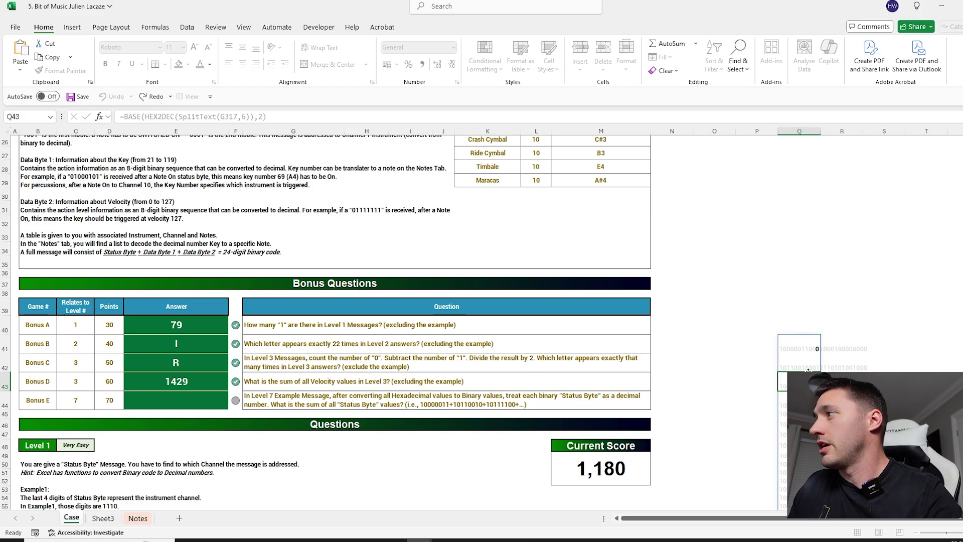
left_click(797, 345)
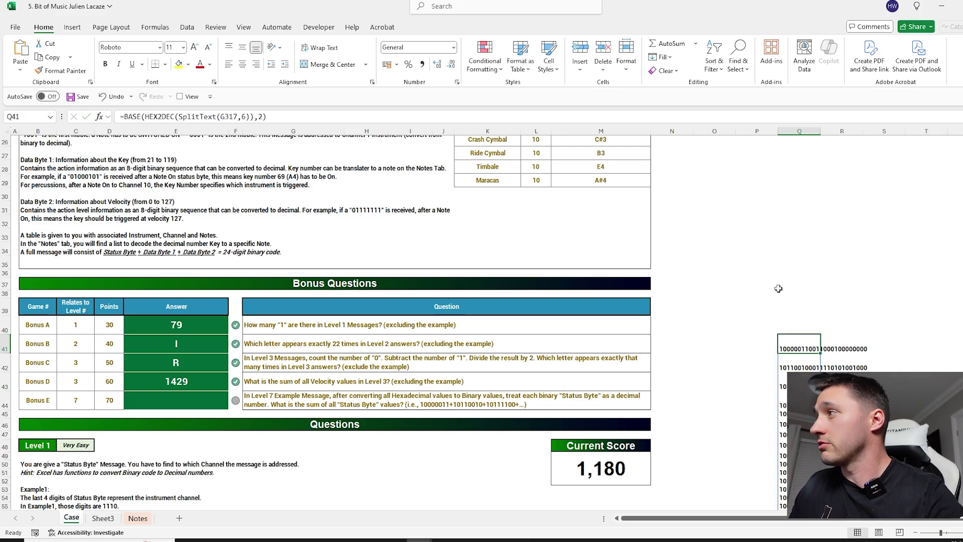
left_click(262, 118)
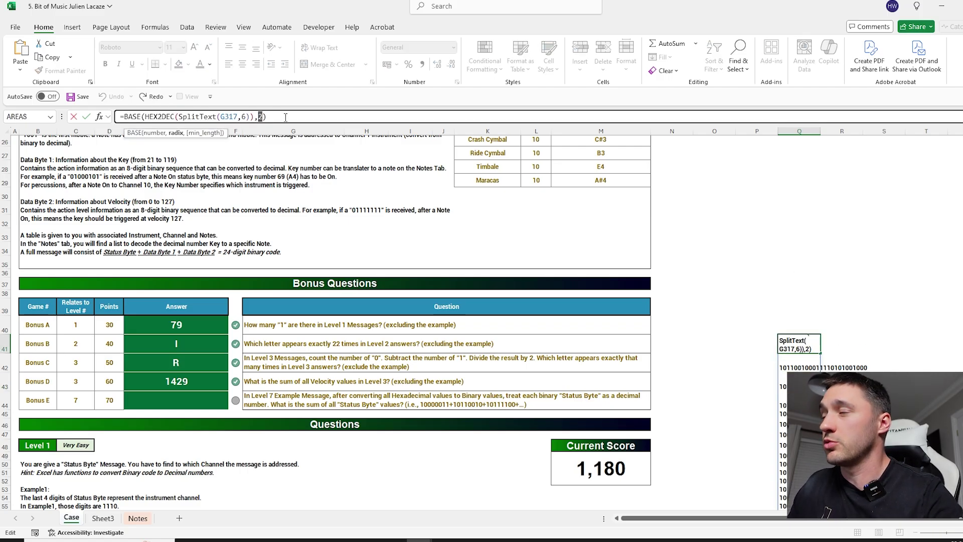
key("Escape")
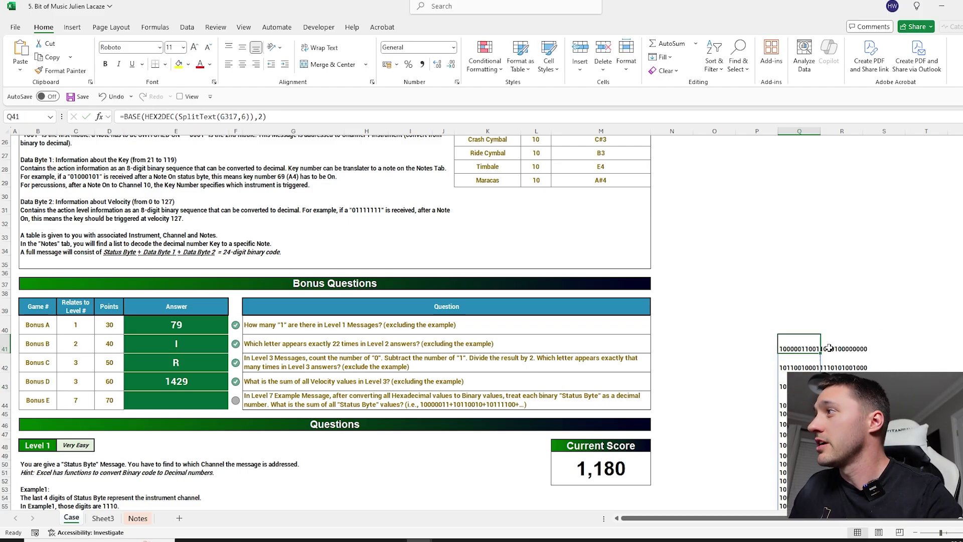
left_click(308, 117)
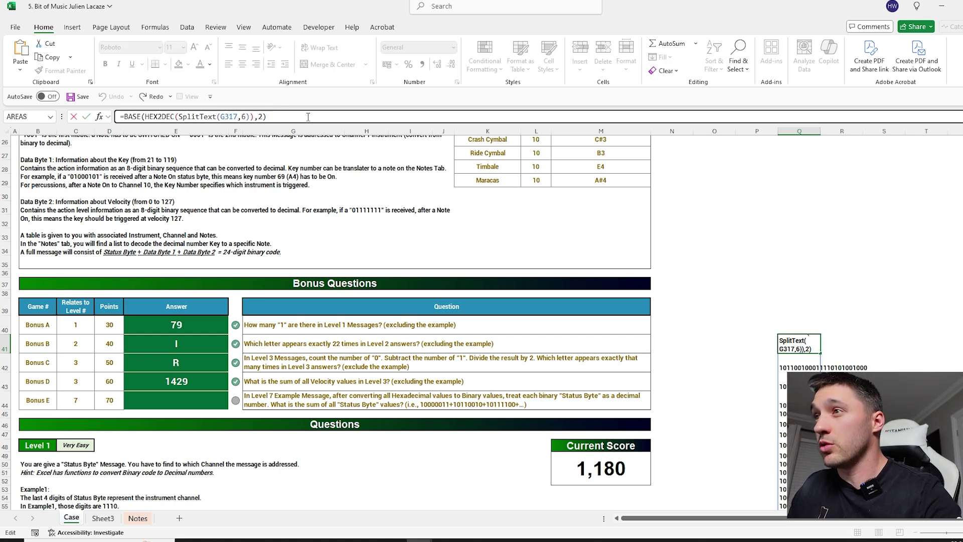
key("Escape")
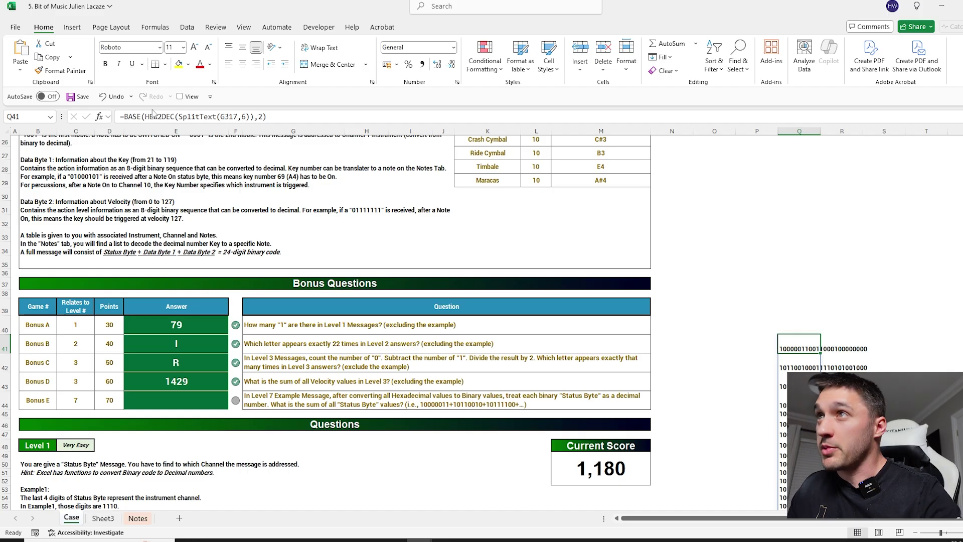
Wrap the Q41 formula in LEFT with 8 characters to extract each message's status byte
left_click(127, 117)
type("left")
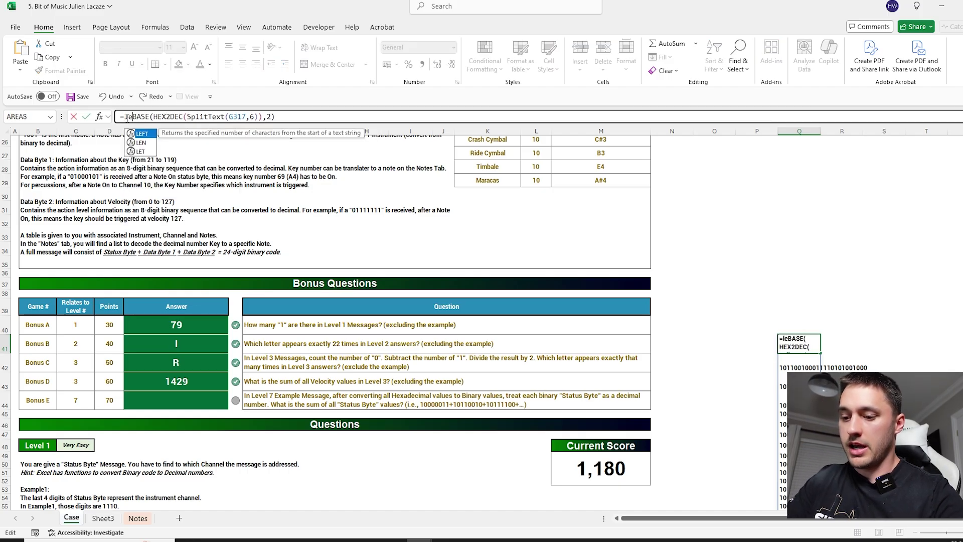
key("Tab")
left_click(317, 115)
type(",")
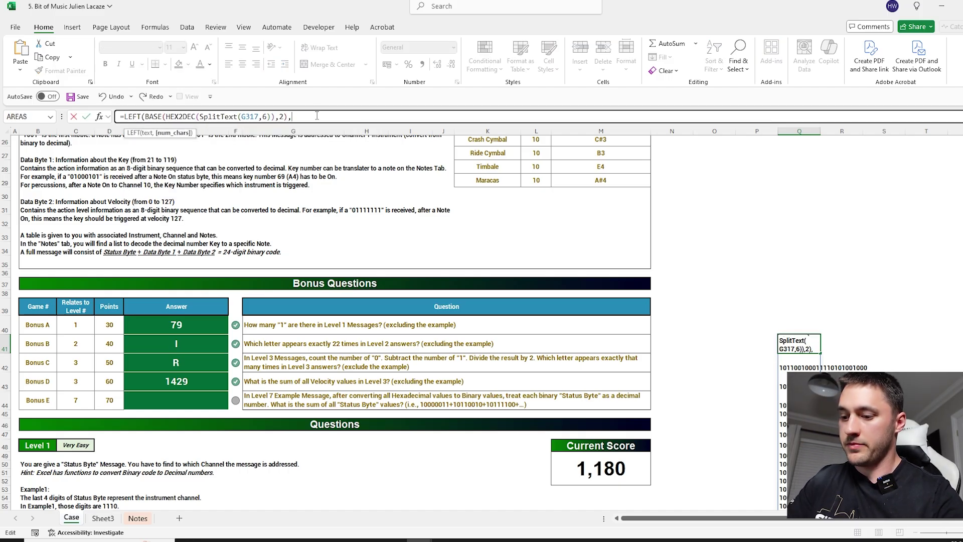
type("8)")
key("Return")
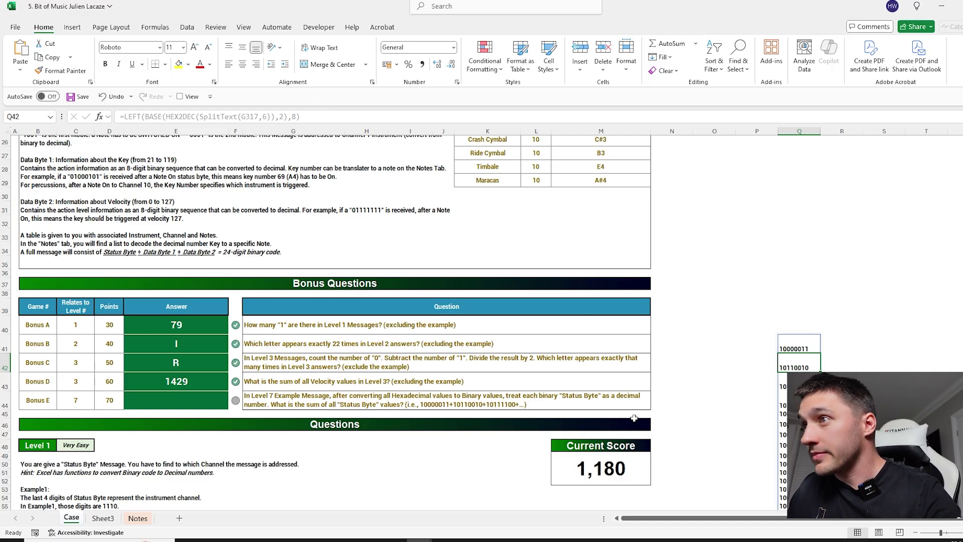
Multiply the LEFT formula in Q41 by 1 to turn the status bytes into numbers
key("Up")
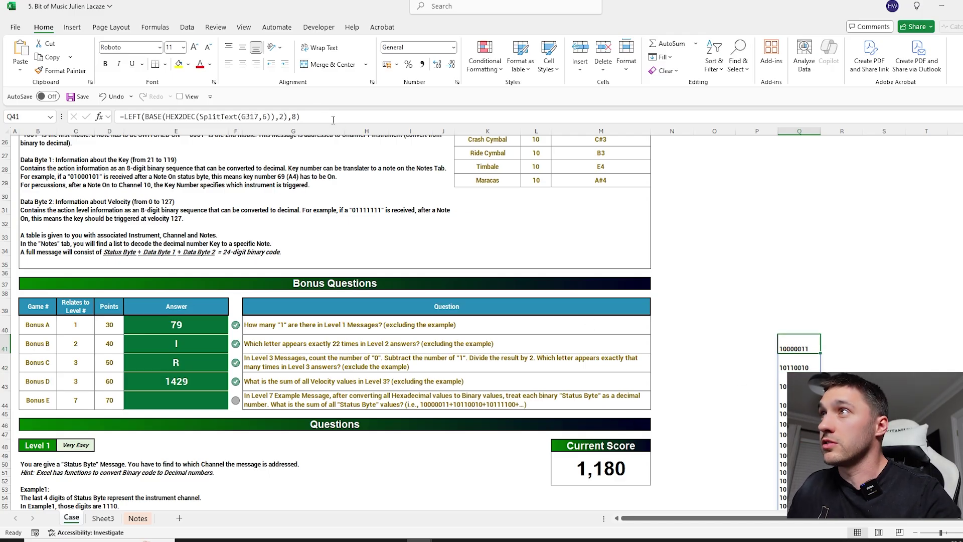
left_click(310, 114)
type("*")
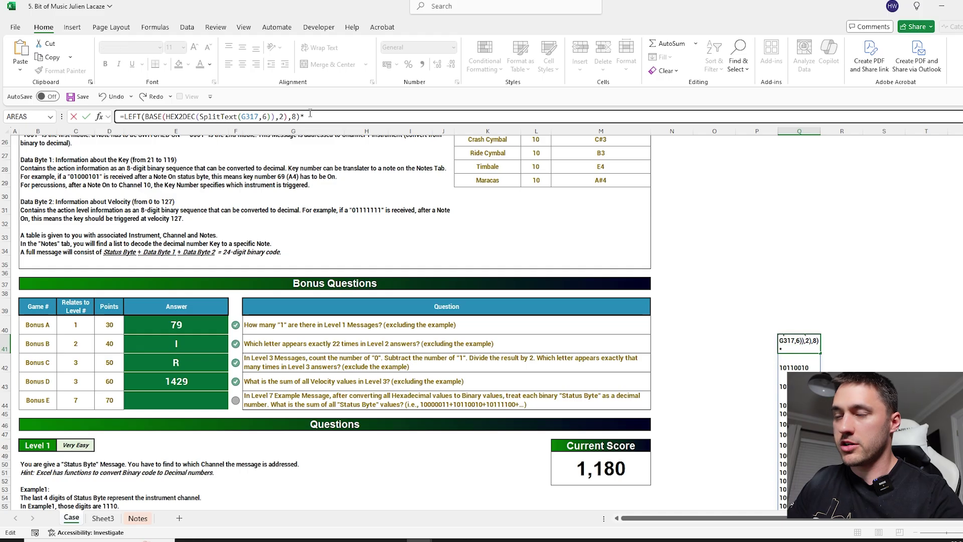
key("Return")
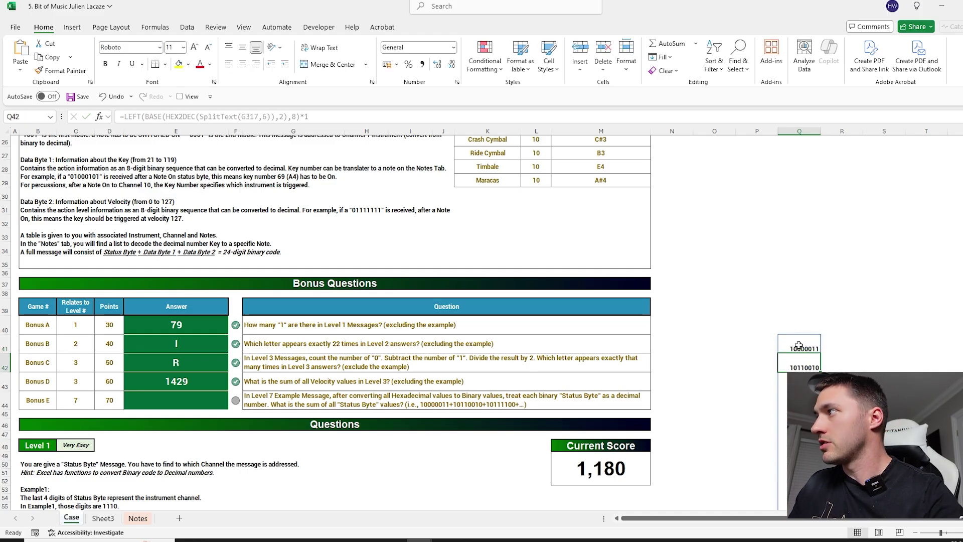
Wrap the Q41 formula in SUM to total all the status byte values
left_click(799, 345)
left_click(125, 117)
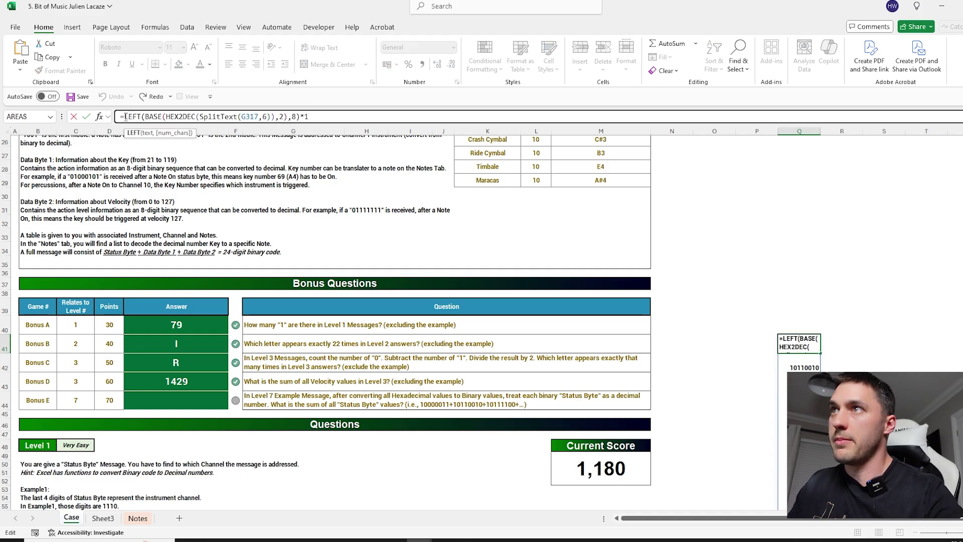
type("SUM(")
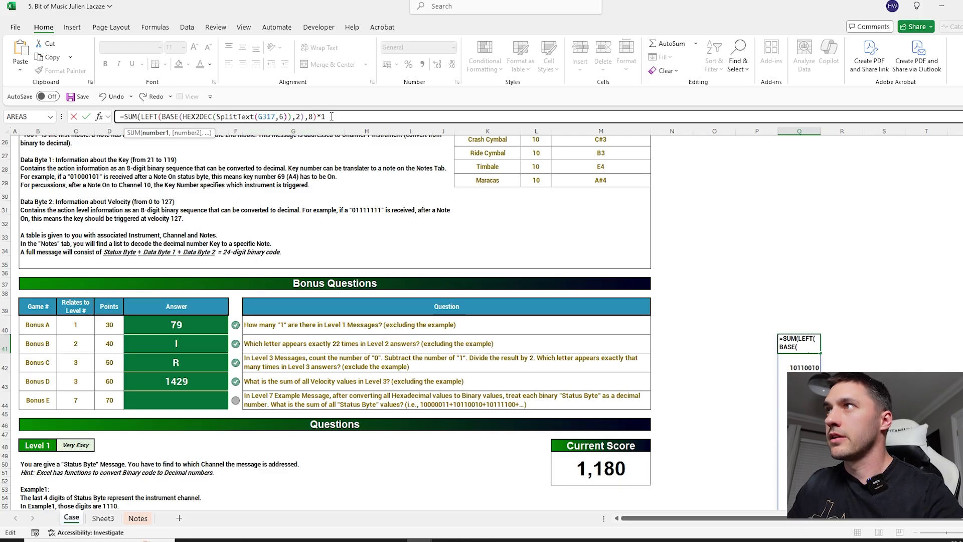
type(")")
key("Return")
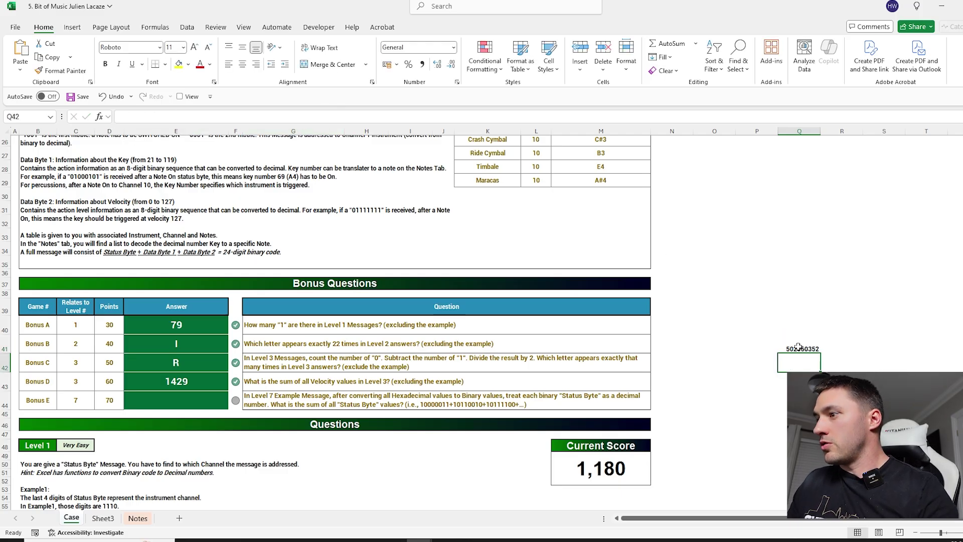
Copy the Q41 total and paste it as a value into the Bonus E answer cell E44
left_click(798, 346)
key("ctrl+c")
left_click(184, 397)
key("ctrl+shift+v")
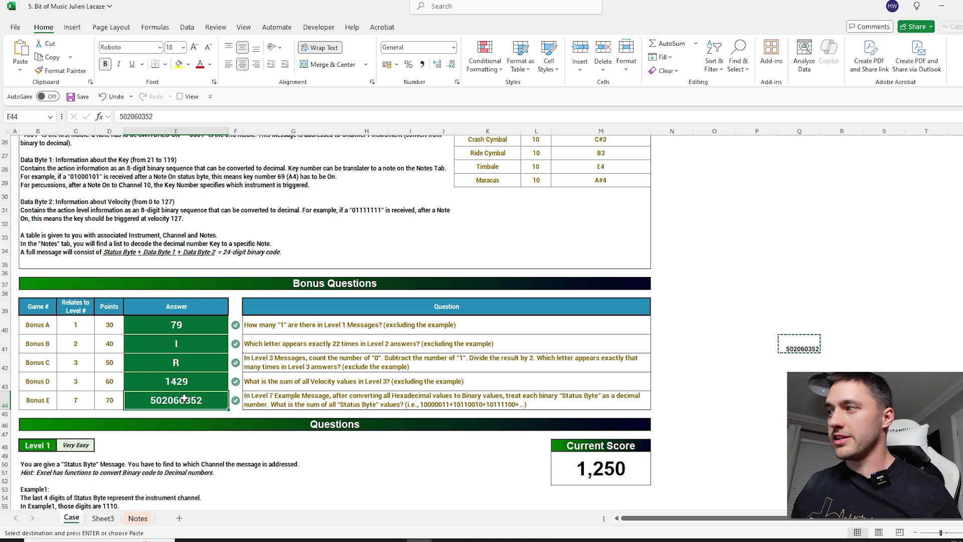
left_click(841, 413)
Review the answers and check marks of all levels down to game 140, returning to the Bonus Questions and current score
scroll(721, 354, "down", 3)
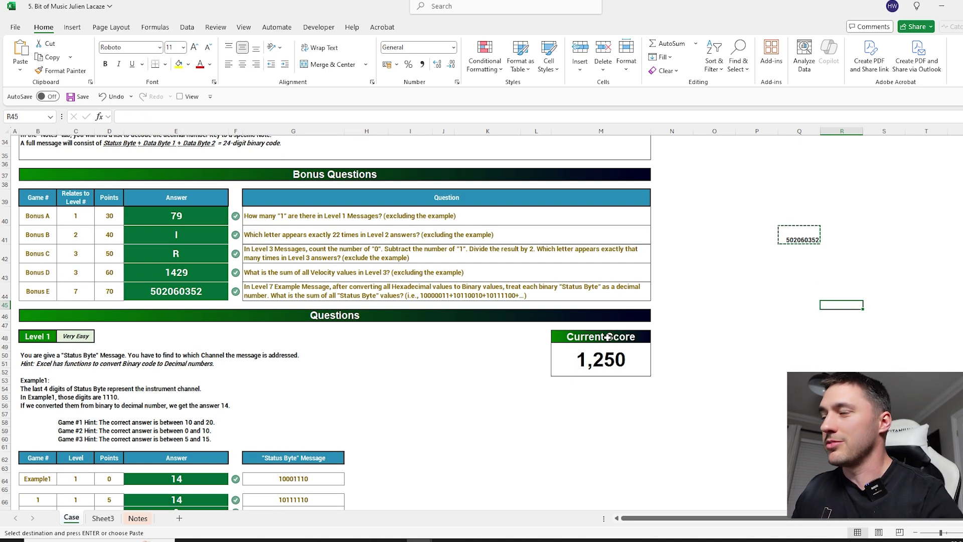
scroll(531, 369, "down", 20)
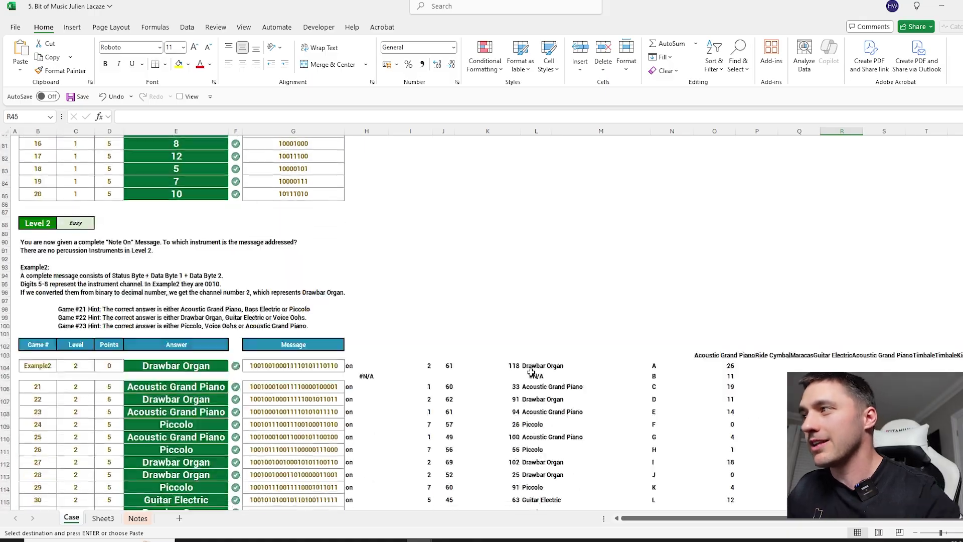
scroll(530, 372, "down", 20)
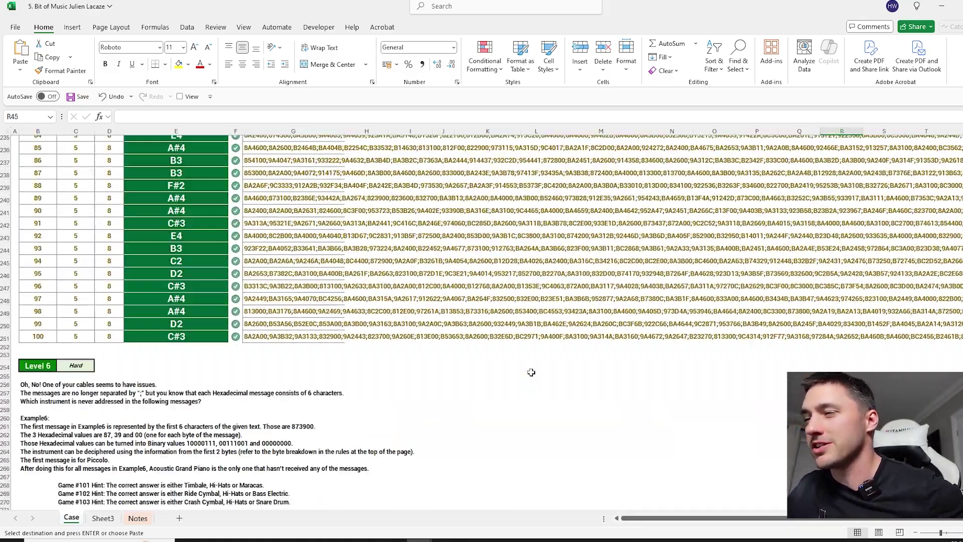
scroll(530, 372, "down", 8)
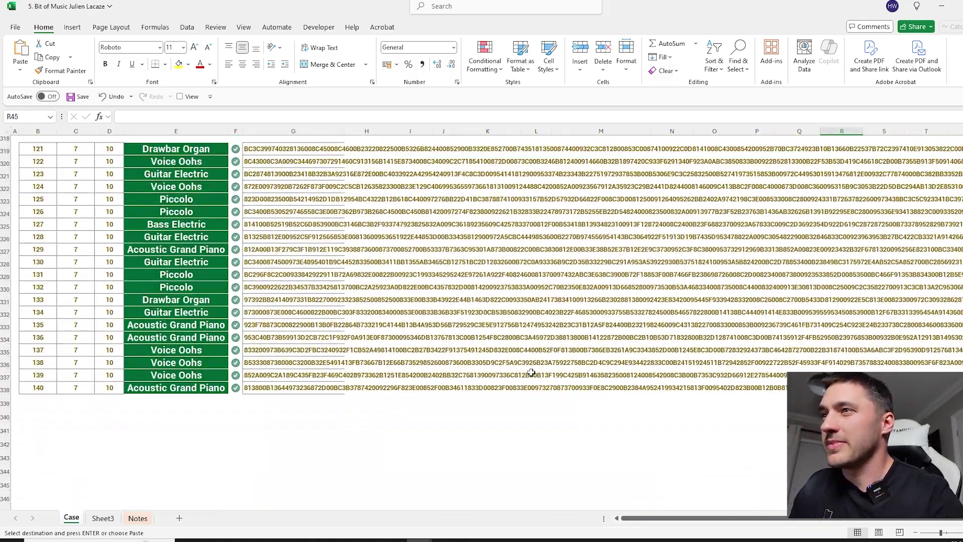
scroll(530, 372, "up", 9)
scroll(531, 372, "up", 20)
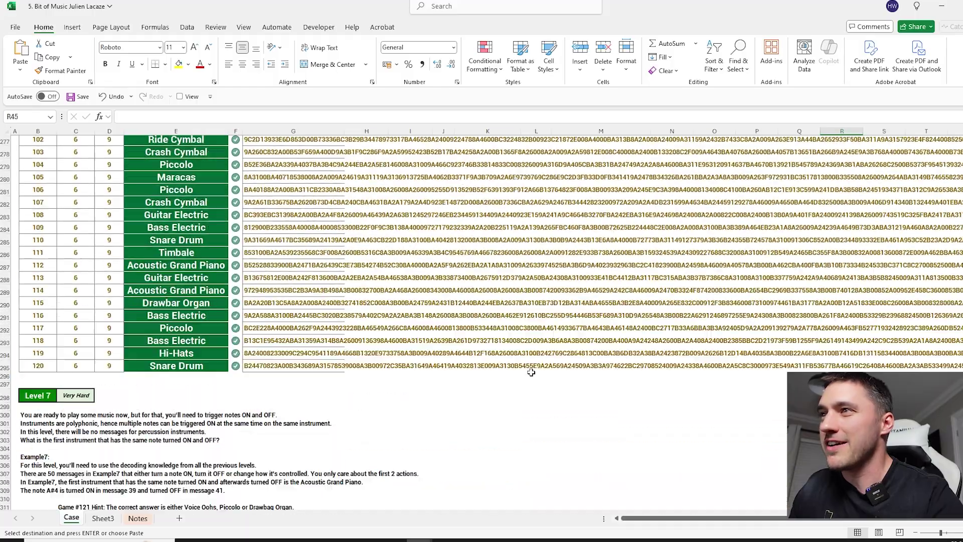
scroll(531, 372, "up", 20)
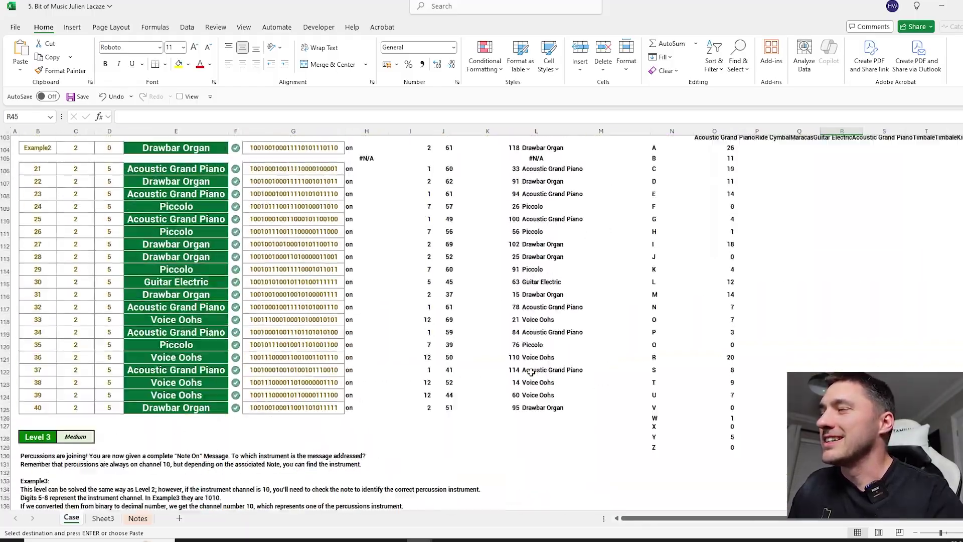
scroll(530, 373, "up", 6)
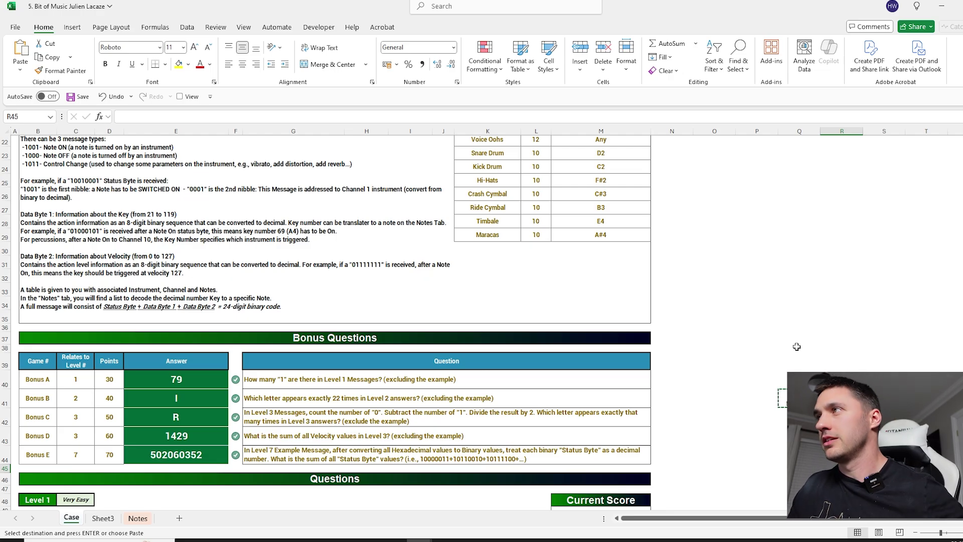
scroll(775, 394, "down", 2)
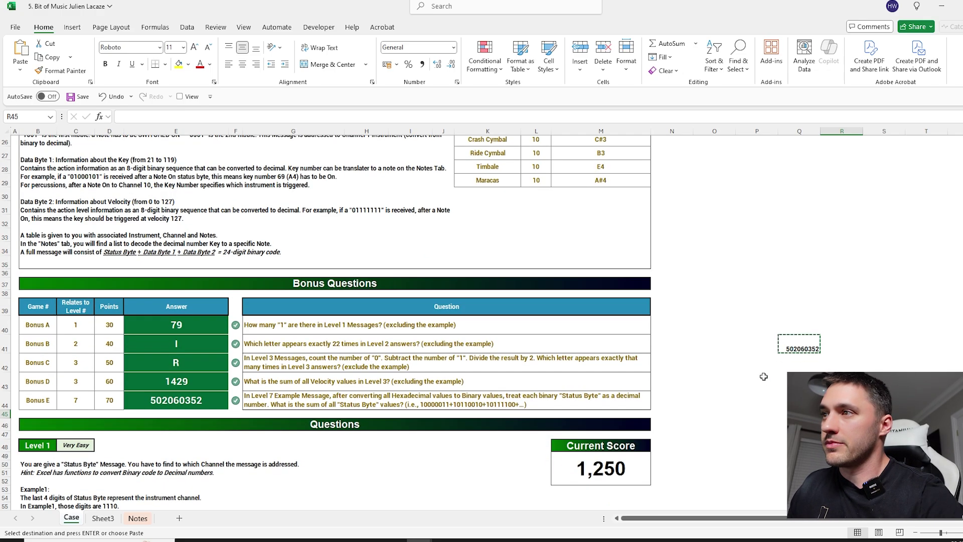
scroll(763, 376, "down", 1)
scroll(763, 376, "up", 2)
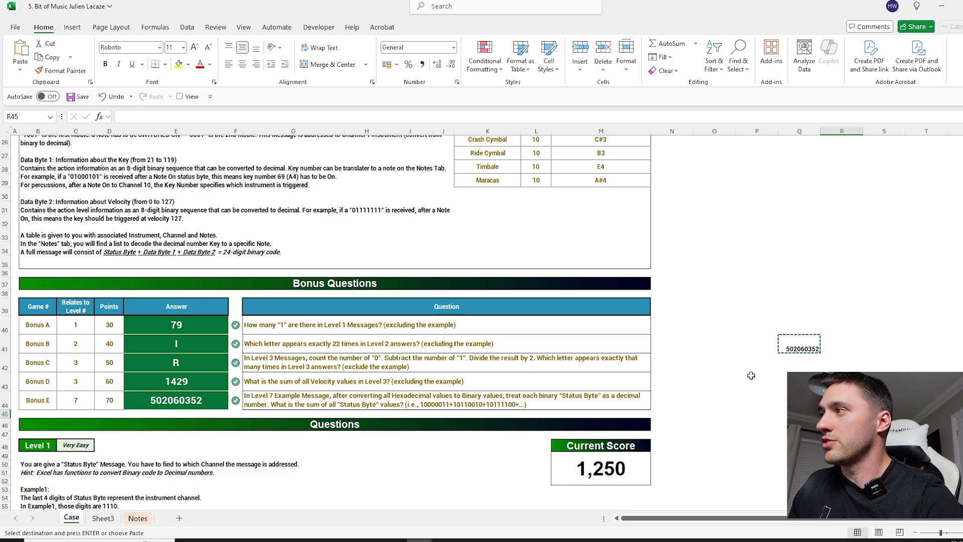
Review the case instructions, the music formula in H106 for Level 2, and the Level 3 to Level 5 sections
scroll(749, 361, "down", 10)
scroll(750, 361, "up", 18)
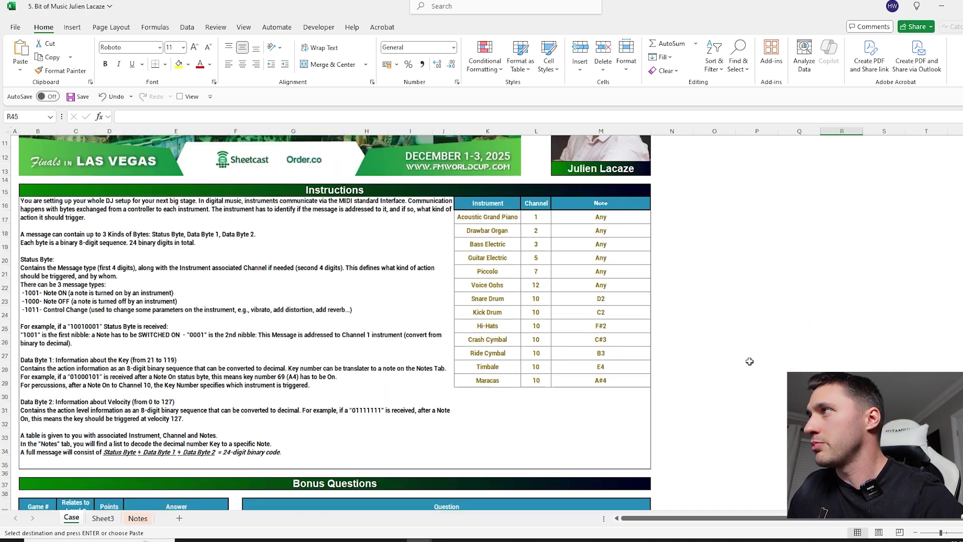
scroll(528, 282, "down", 13)
scroll(528, 282, "down", 18)
left_click(373, 229)
scroll(584, 293, "down", 15)
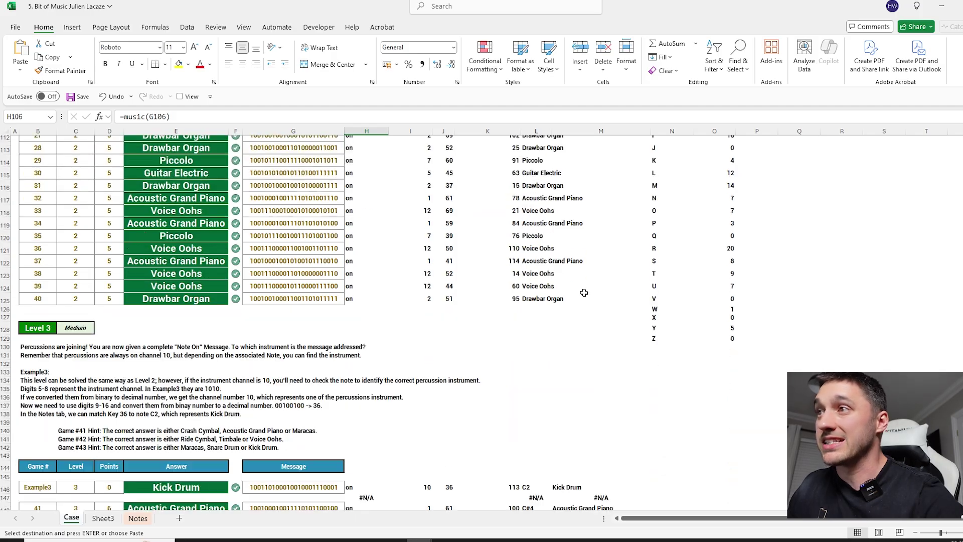
scroll(584, 294, "down", 20)
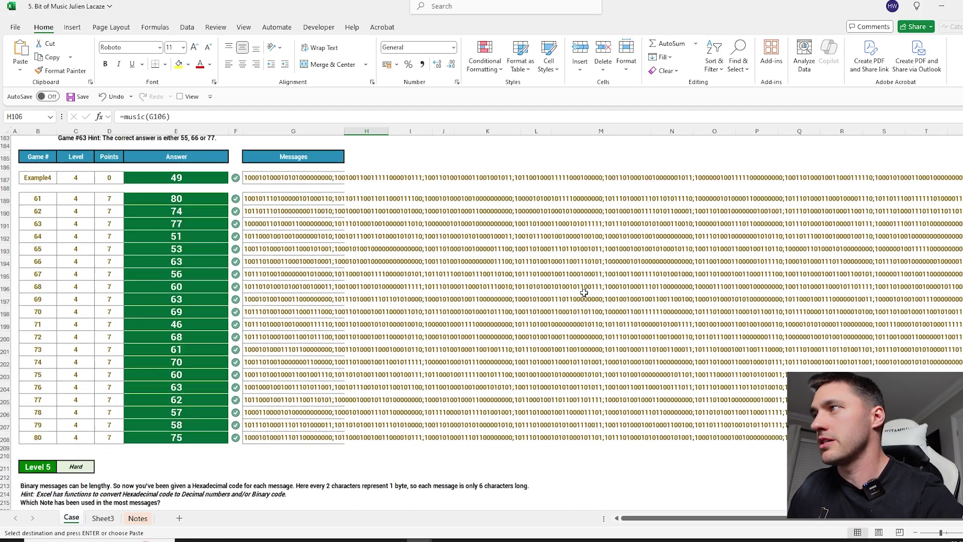
scroll(583, 292, "down", 5)
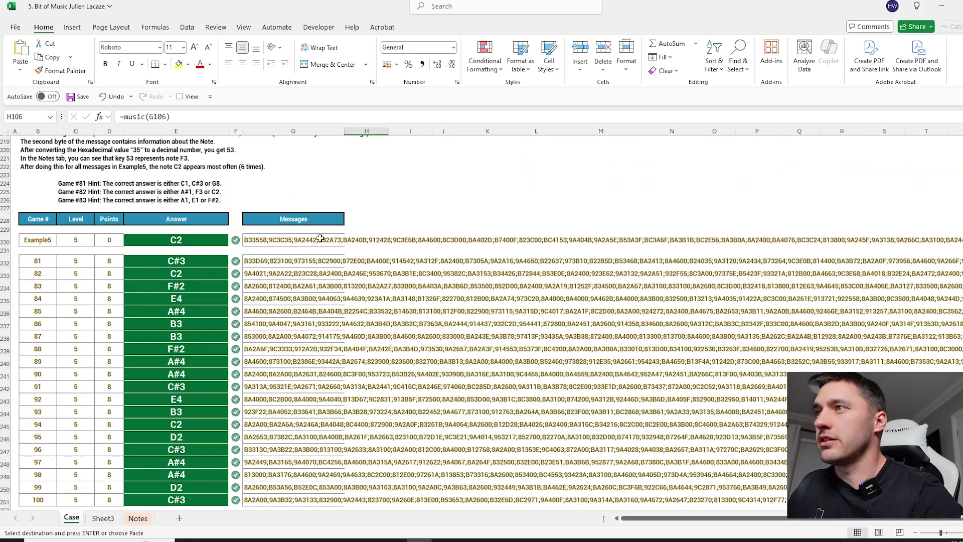
left_click(293, 258)
On Sheet3, examine the instrument formula in H4 and the decoded binary, message type, channel and key columns of example 7
left_click(103, 518)
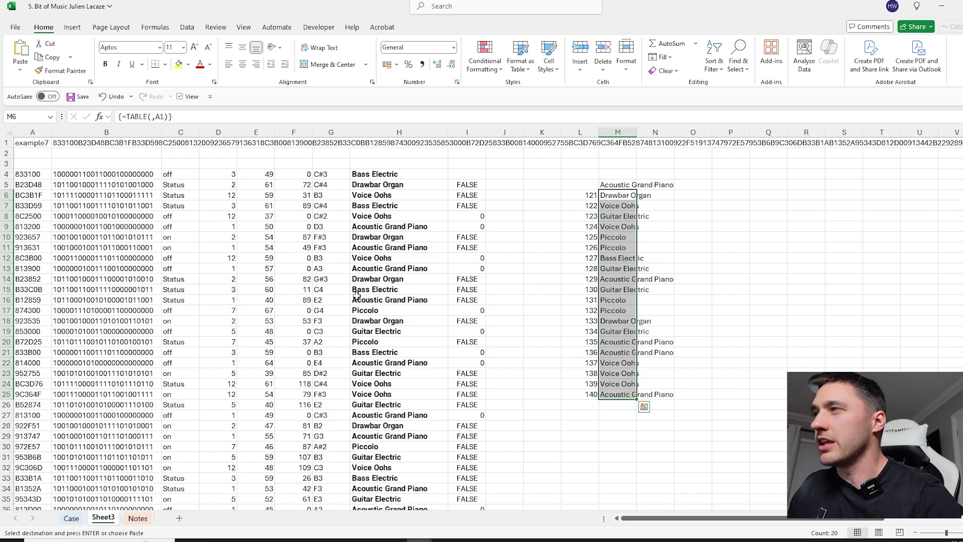
left_click(373, 175)
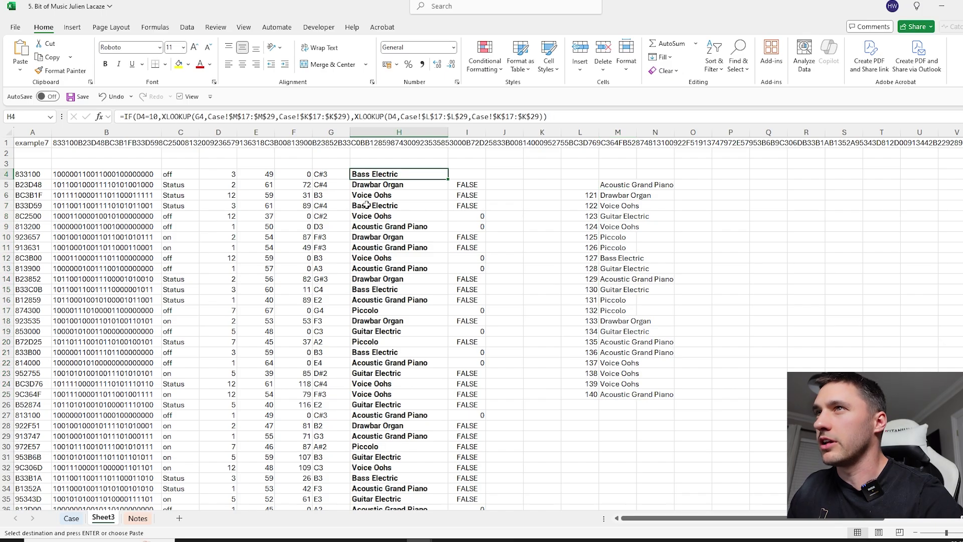
left_click_drag(59, 173, 125, 309)
left_click_drag(173, 173, 186, 311)
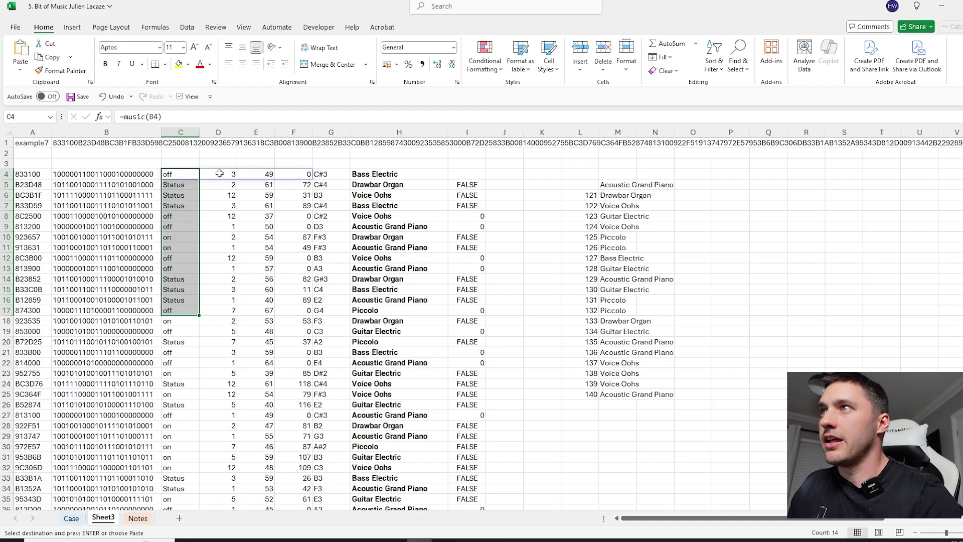
left_click_drag(220, 173, 228, 309)
left_click_drag(261, 174, 266, 304)
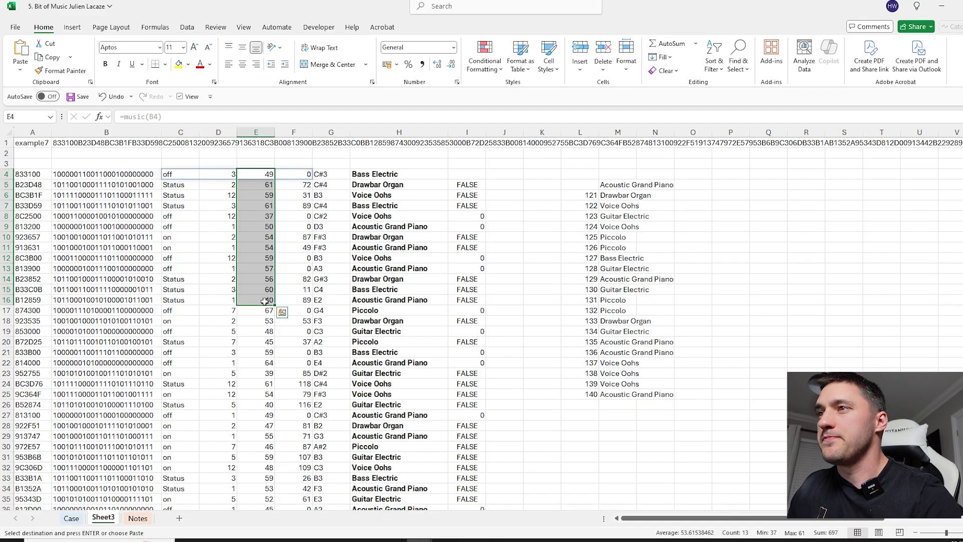
left_click(185, 178)
Examine the note XLOOKUP formula in G4 with its results down to G19, and the instrument formula in H12
left_click(335, 175)
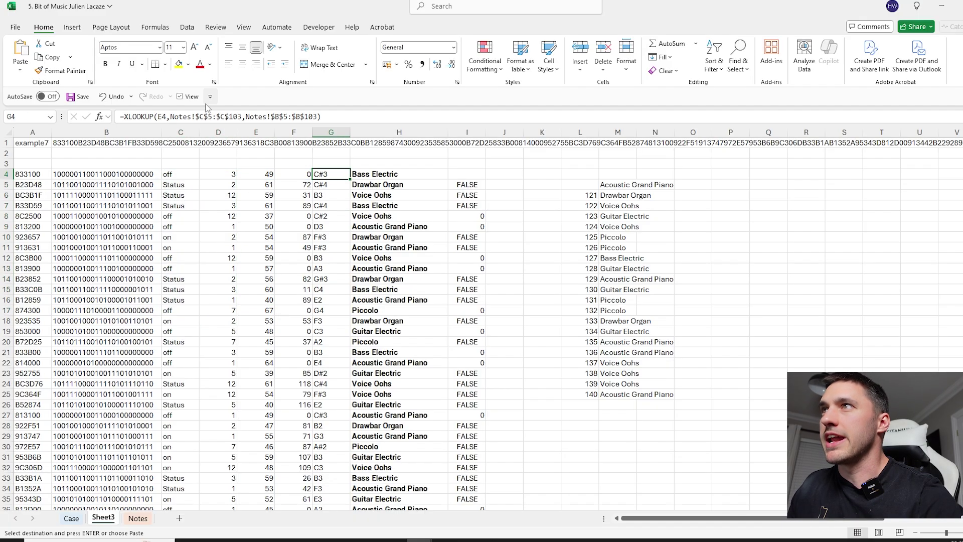
left_click(332, 116)
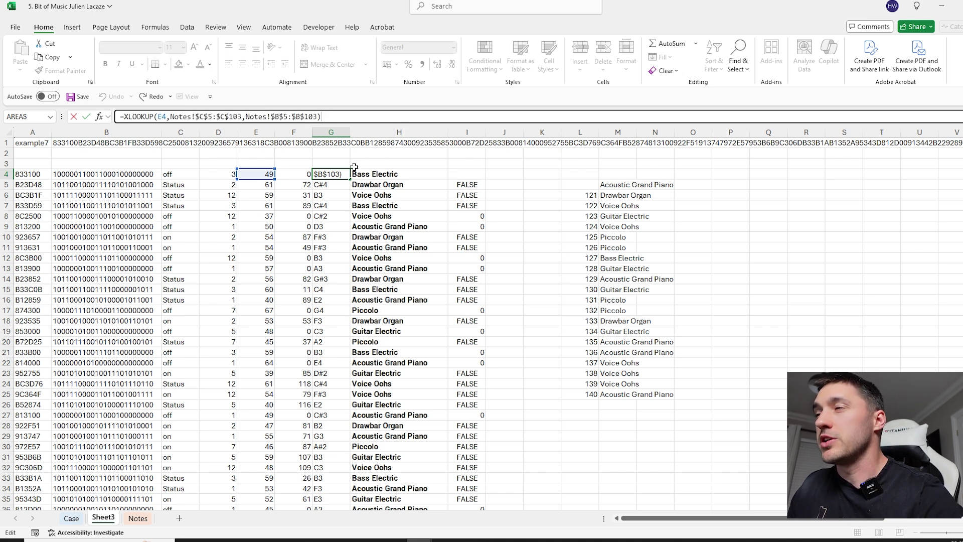
key("ctrl+Return")
key("shift+Down")
key("shift+Down")
key("shift+Down")
key("shift+Down")
key("shift+Down")
key("shift+Down")
key("shift+Down")
key("shift+Down")
key("shift+Down")
key("shift+Down")
key("shift+Down")
key("shift+Down")
key("shift+Down")
key("shift+Down")
key("shift+Down")
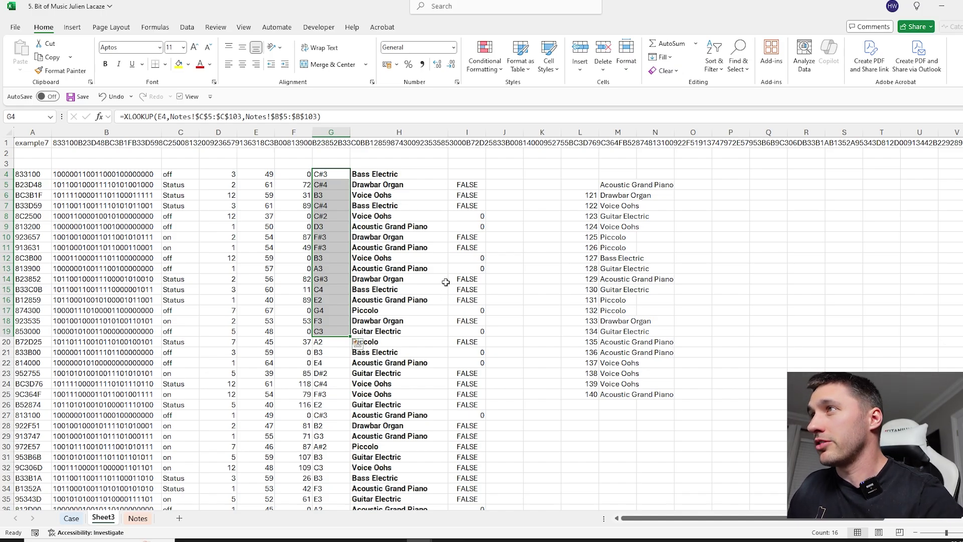
left_click(412, 257)
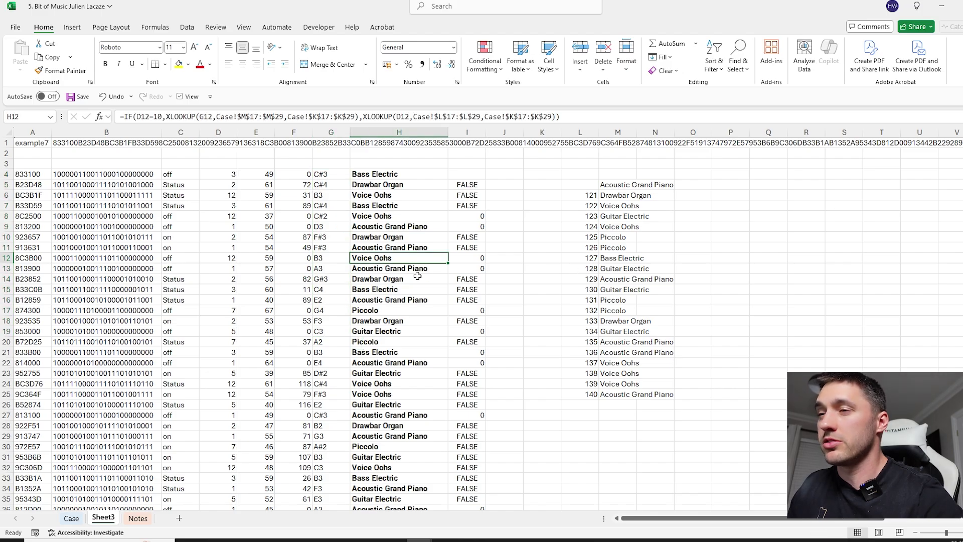